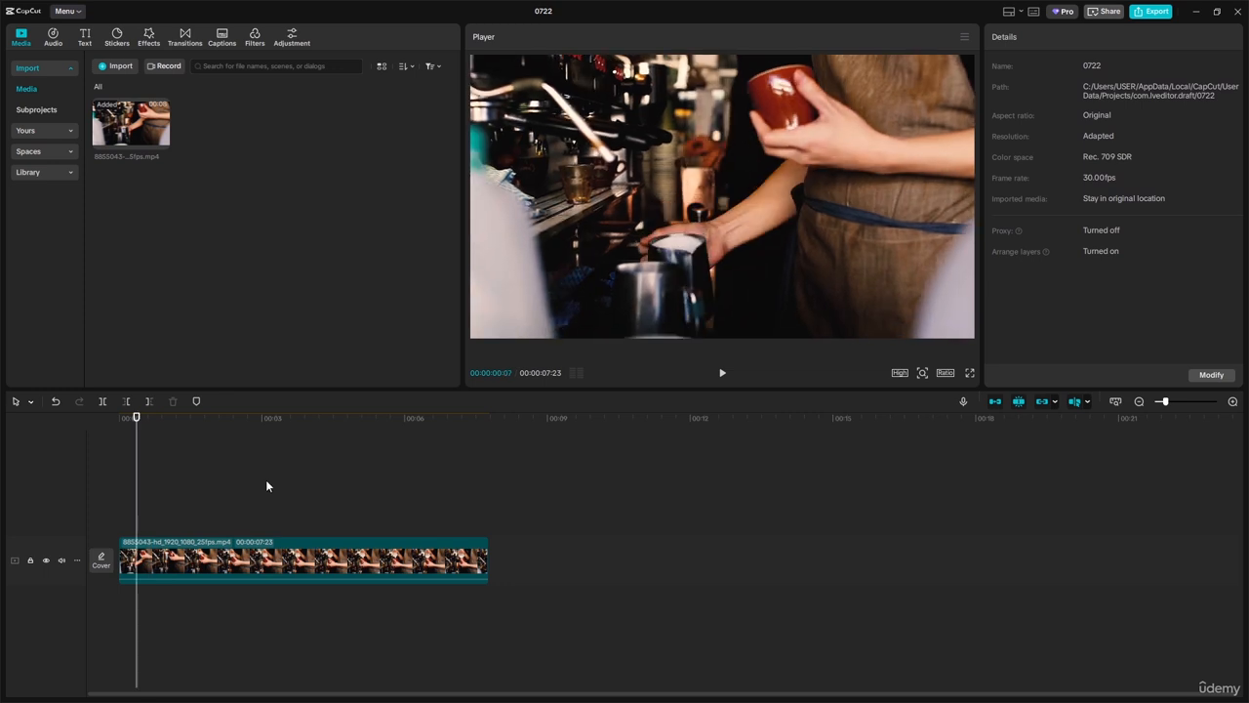
# Step: Play back the coffee clip from its beginning and return the playhead to the start of the timeline
pyautogui.click(293, 559)
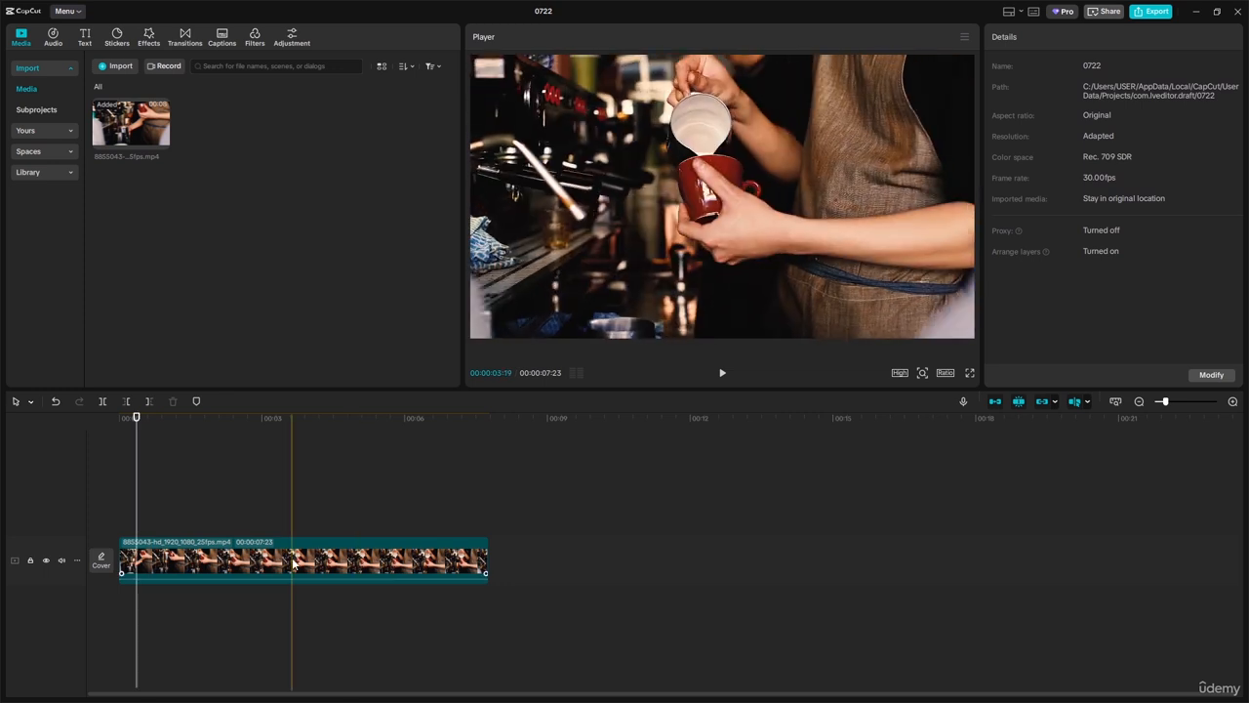
pyautogui.click(283, 599)
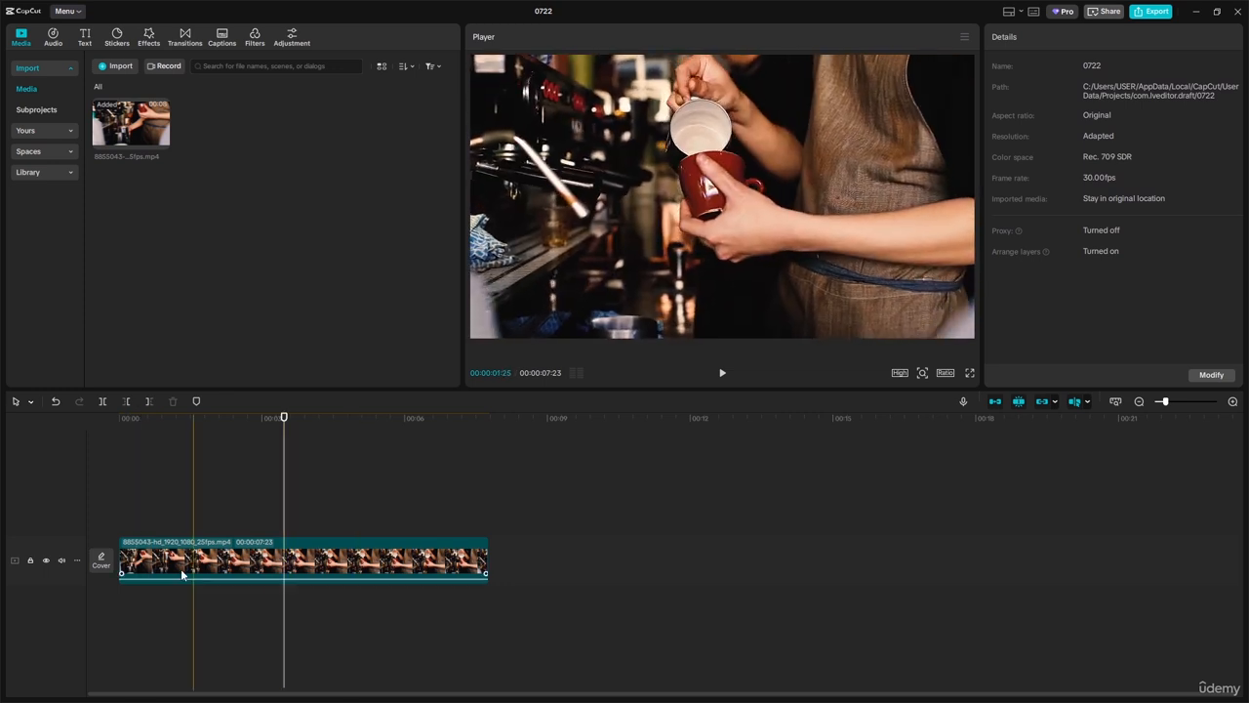
pyautogui.click(285, 417)
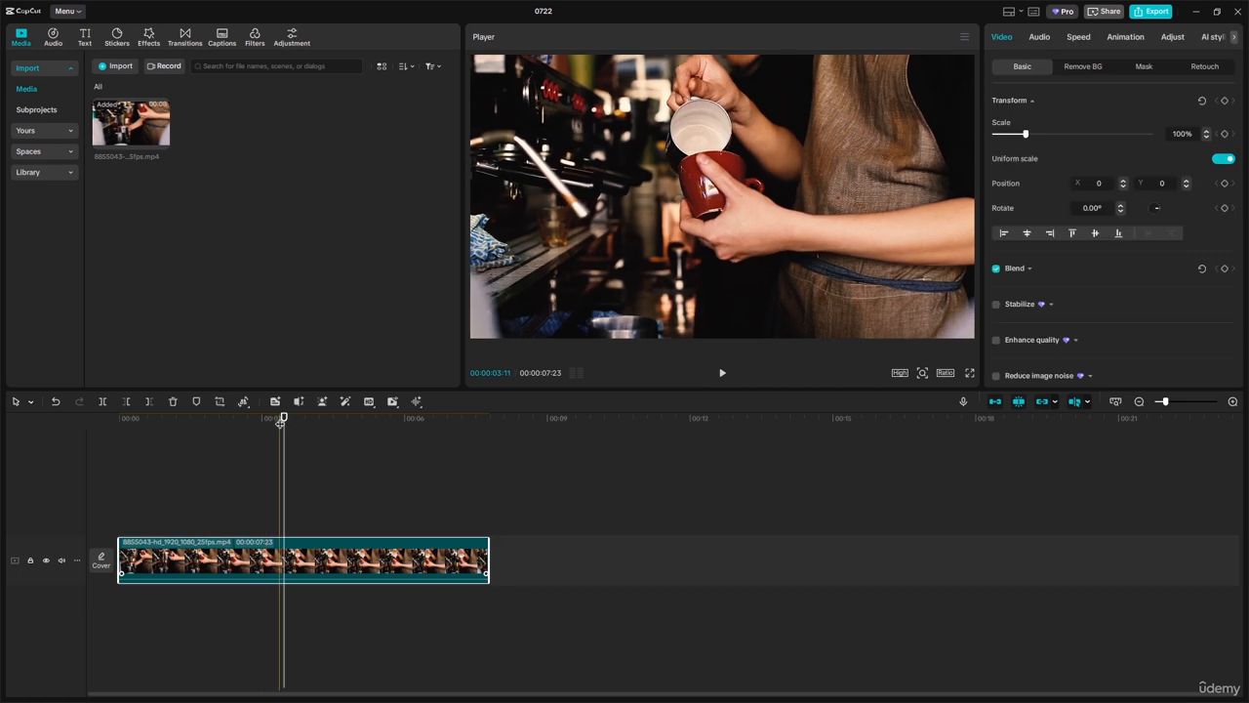
pyautogui.click(105, 471)
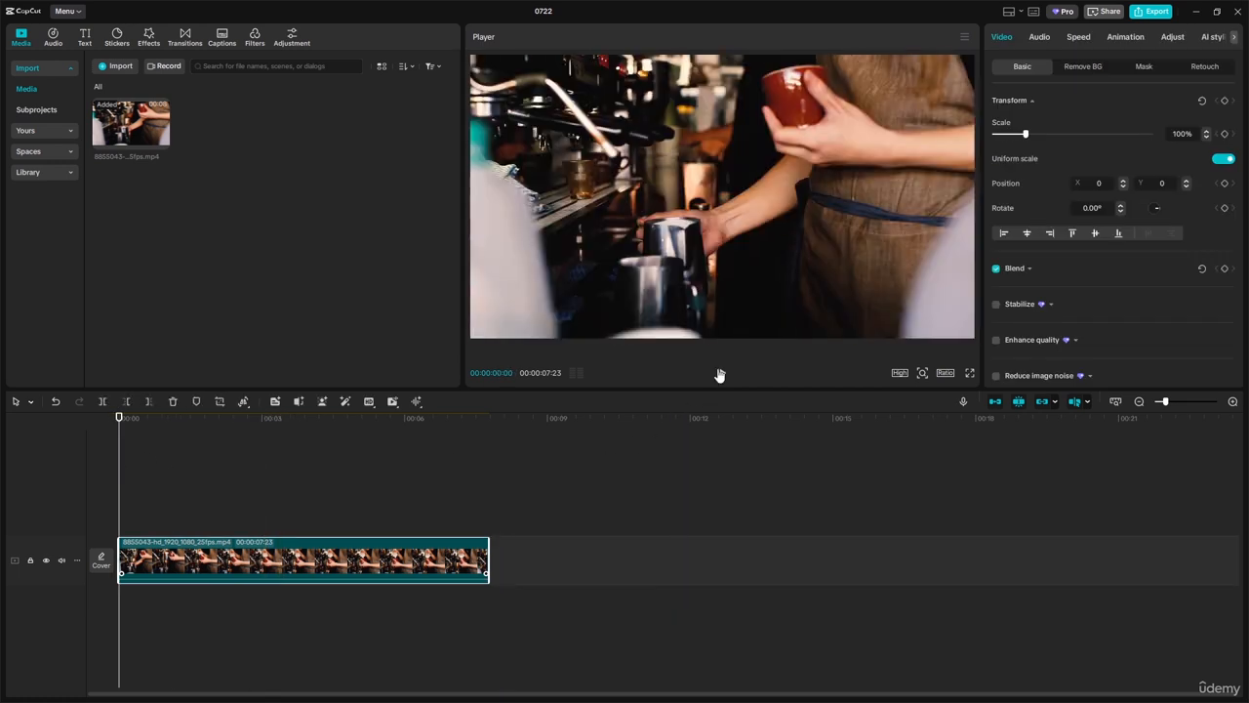
pyautogui.click(722, 372)
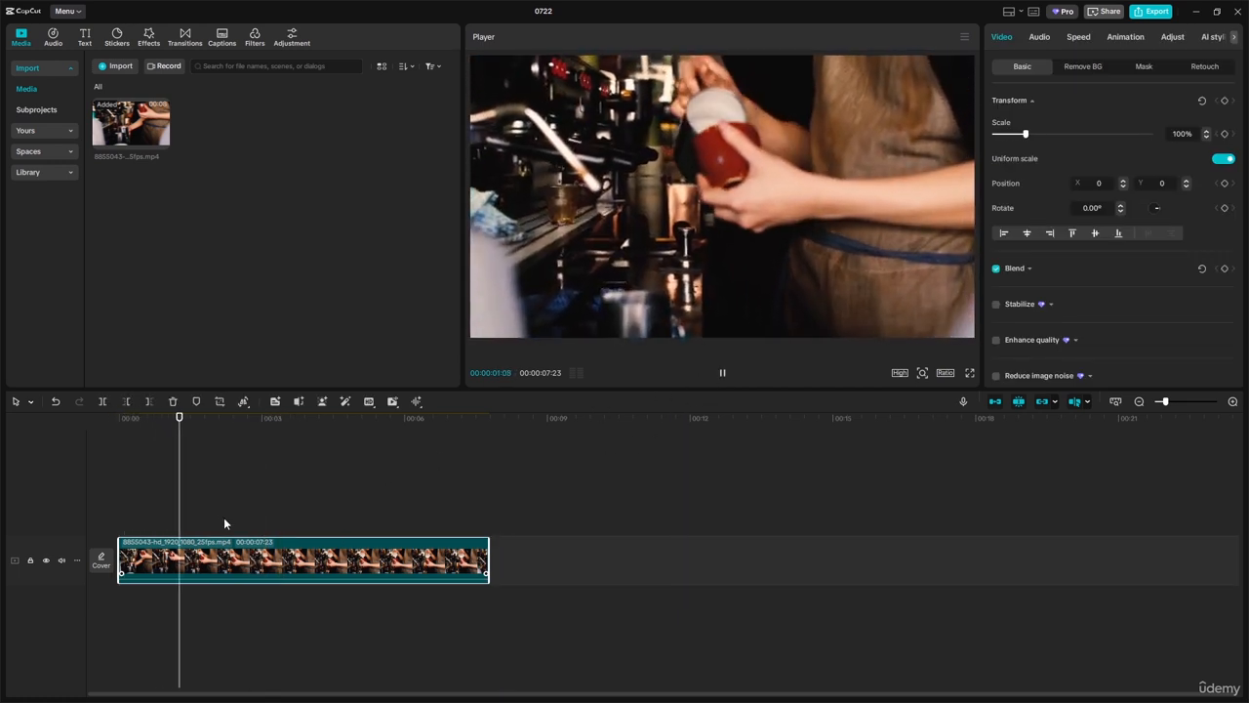
pyautogui.click(721, 375)
pyautogui.moveTo(281, 418); pyautogui.dragTo(98, 441)
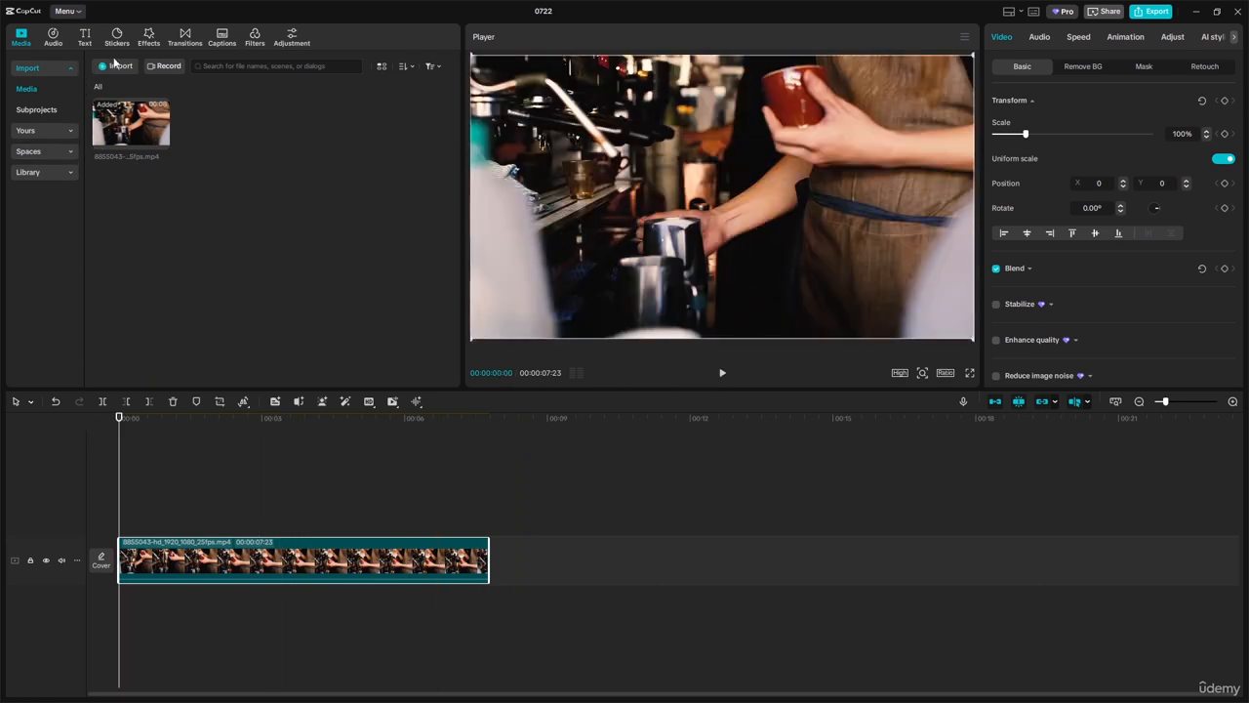
# Step: Import the "VO for caption Sample" video from the Desktop into the project media
pyautogui.click(117, 66)
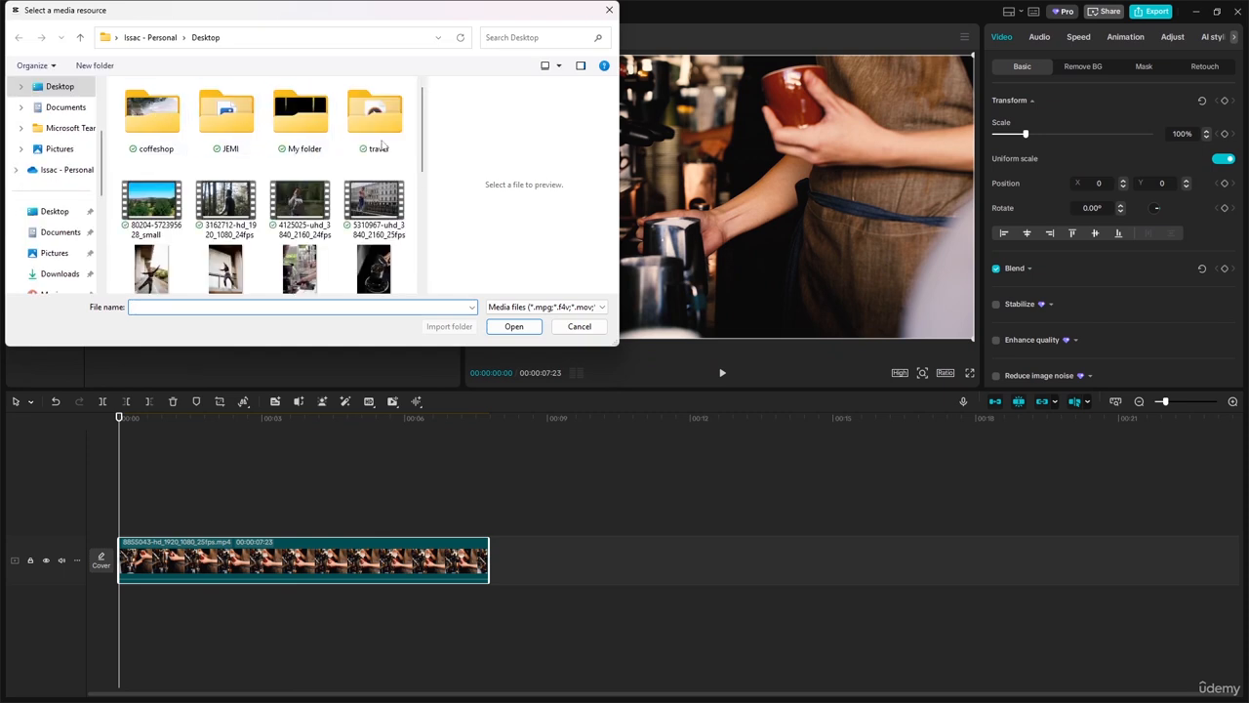
pyautogui.moveTo(422, 154); pyautogui.dragTo(422, 266)
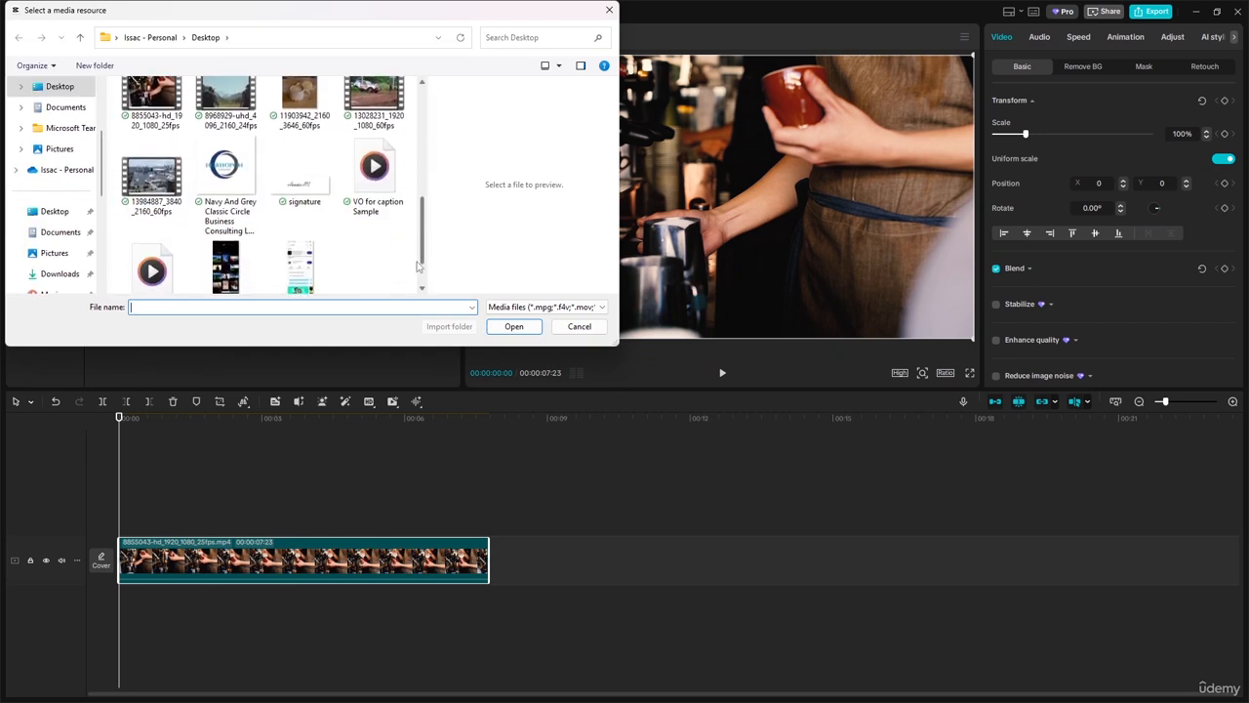
pyautogui.click(374, 156)
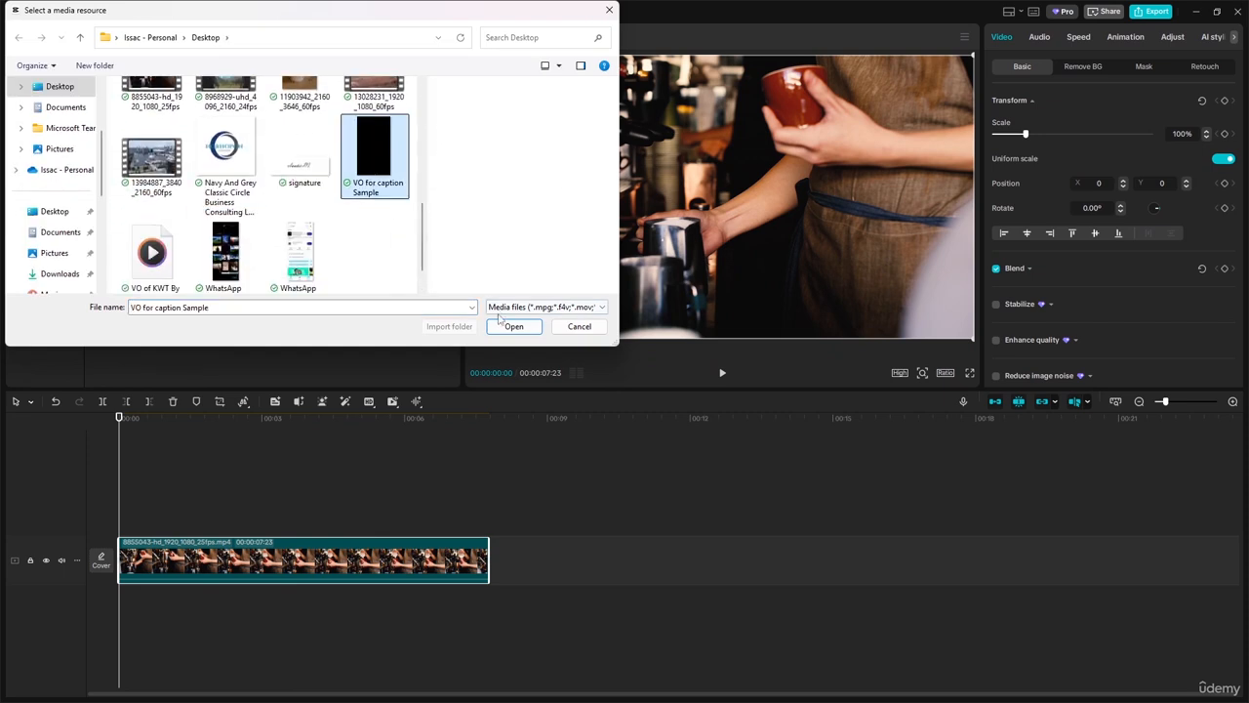
pyautogui.click(513, 326)
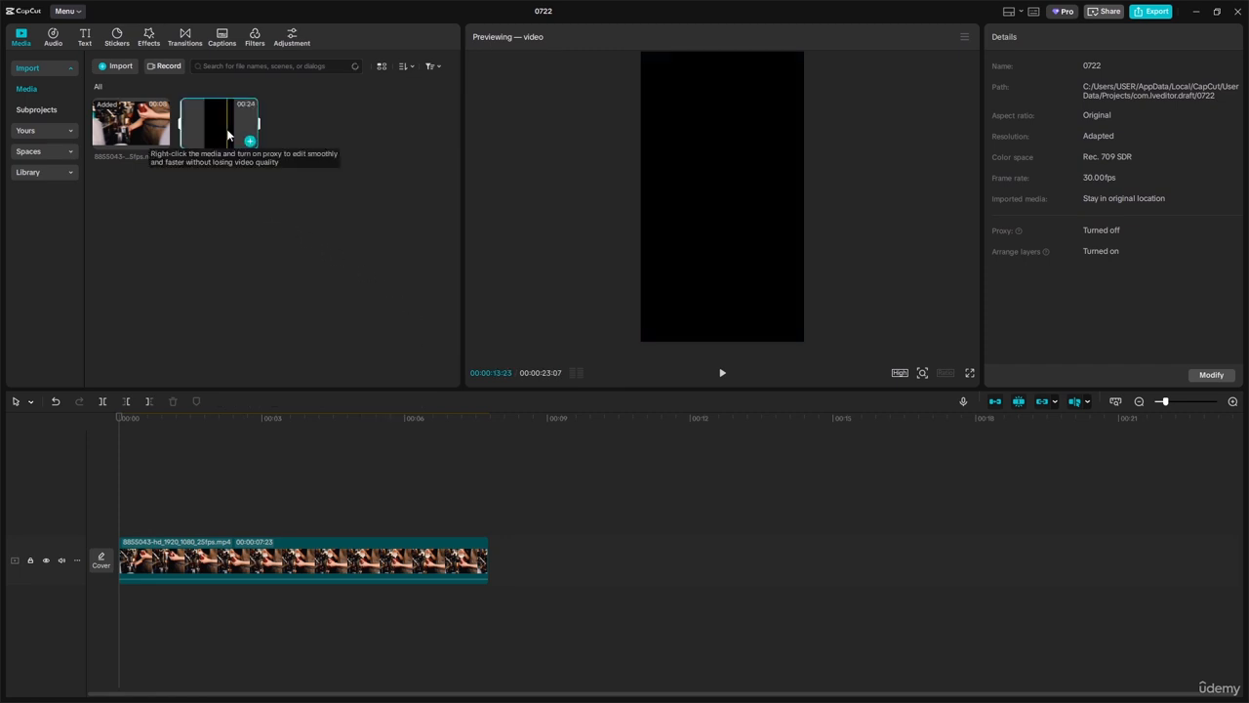
# Step: Place the voice-over clip on the main track from the timeline start, with the coffee clip on the track above it
pyautogui.moveTo(225, 133); pyautogui.dragTo(115, 599)
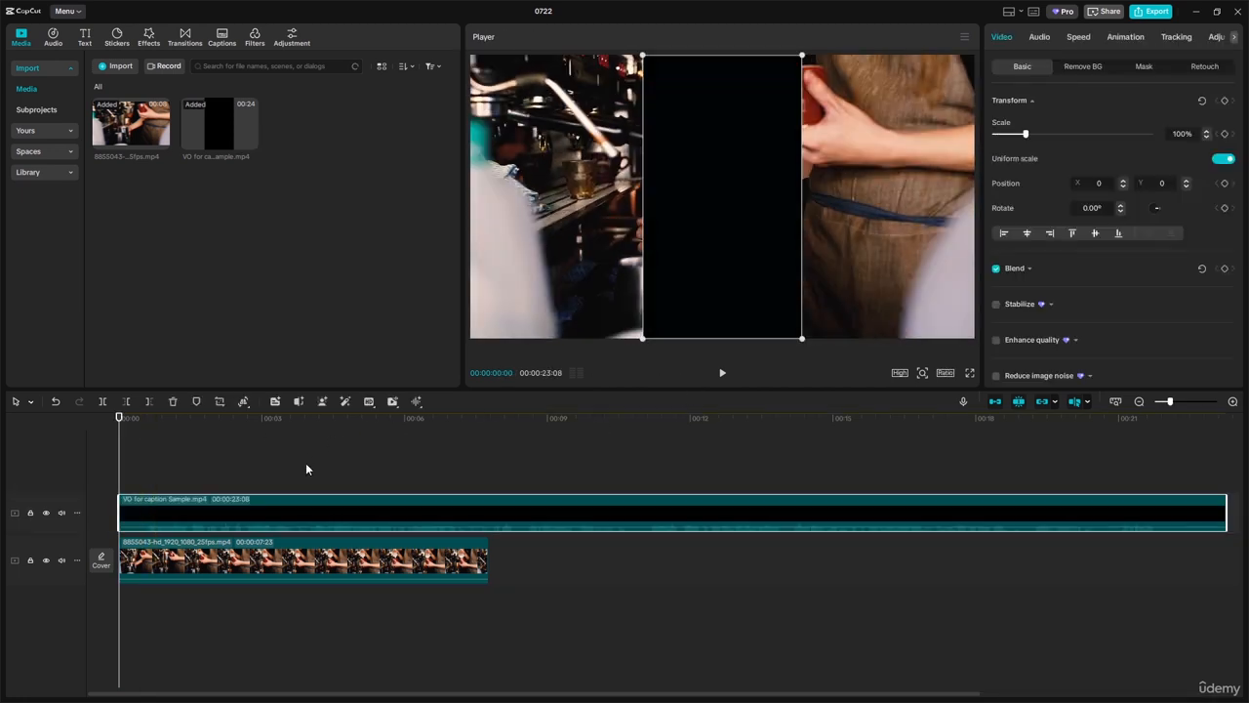
pyautogui.moveTo(344, 564); pyautogui.dragTo(338, 476)
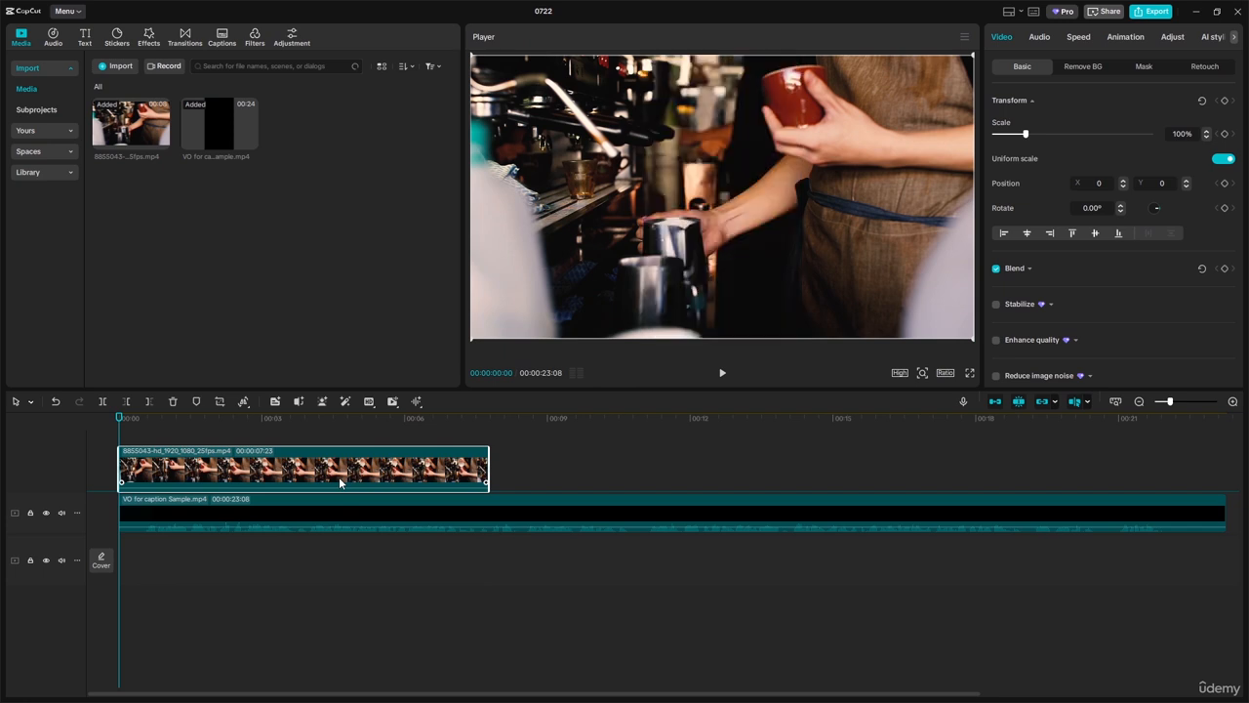
pyautogui.moveTo(315, 523); pyautogui.dragTo(309, 579)
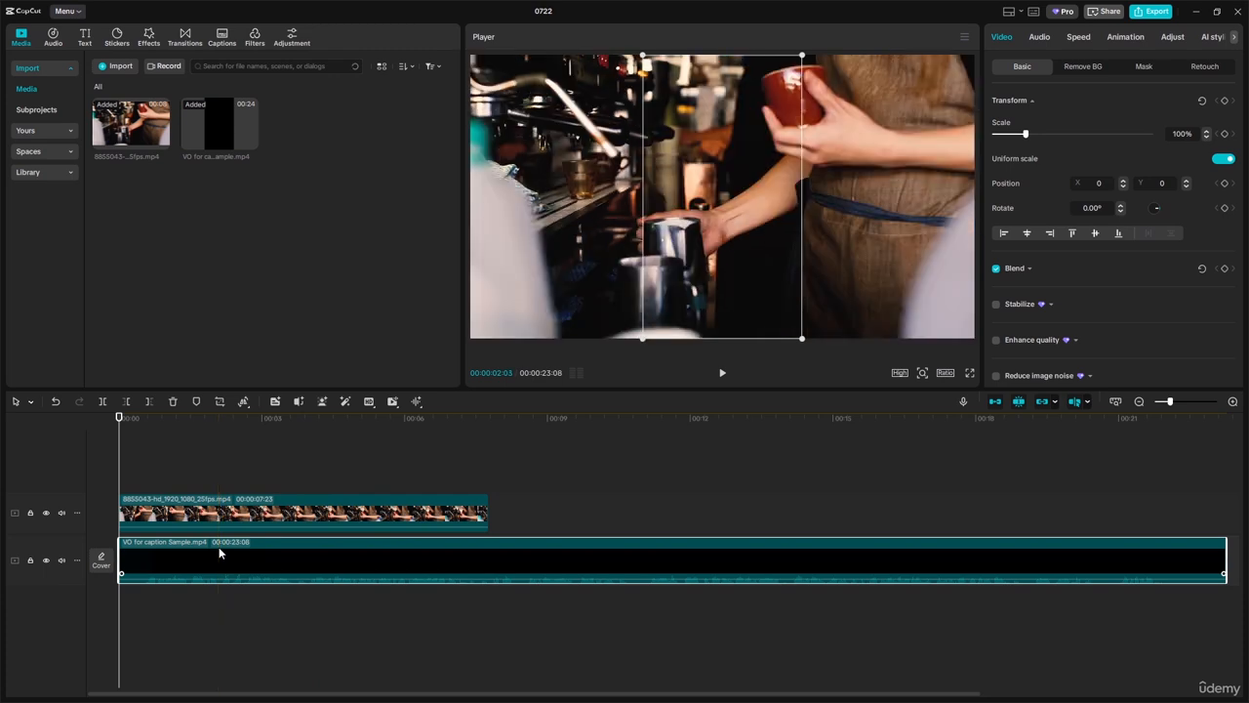
pyautogui.rightClick(219, 553)
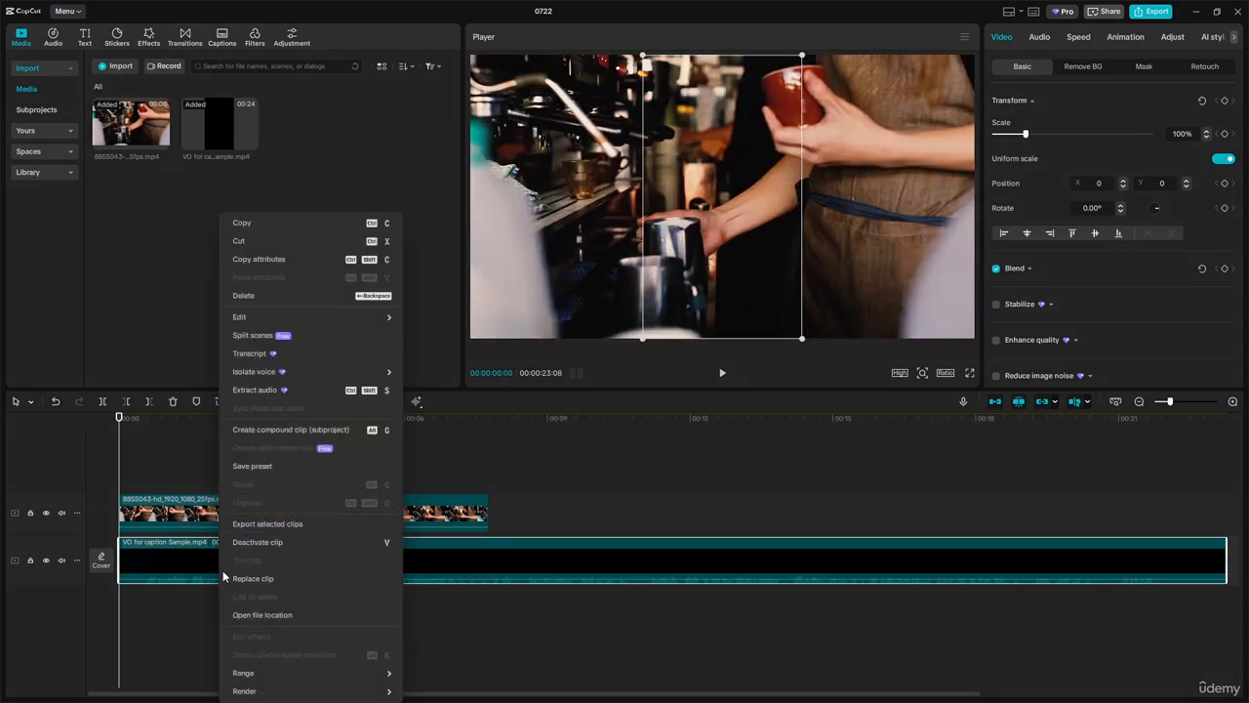
pyautogui.click(472, 560)
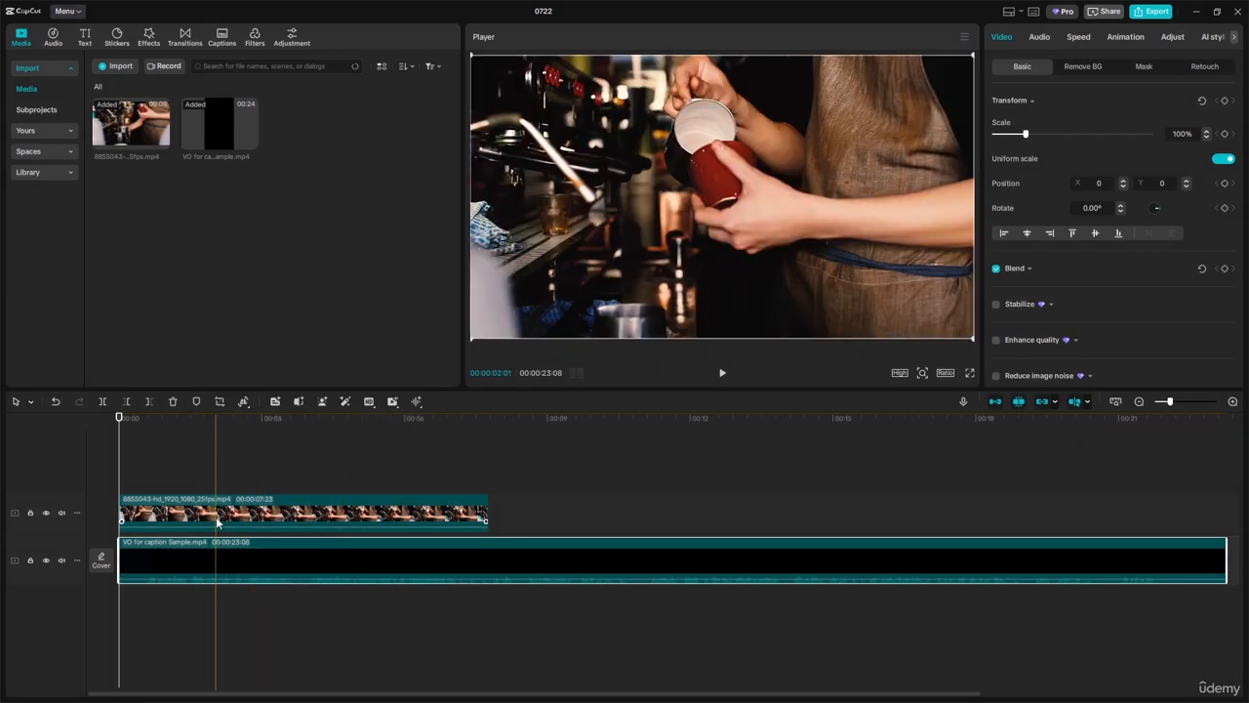
# Step: Play the timeline for a few seconds to check the coffee clip together with the voice-over
pyautogui.click(217, 520)
pyautogui.press('space')
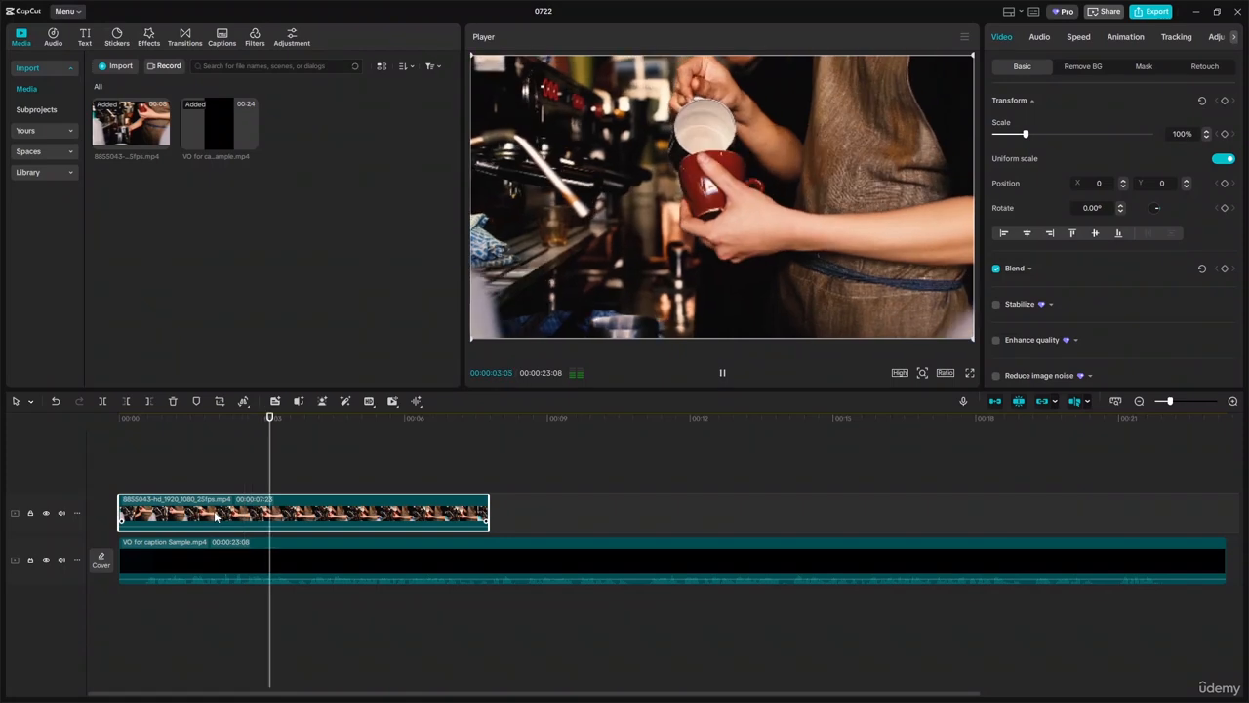
pyautogui.press('space')
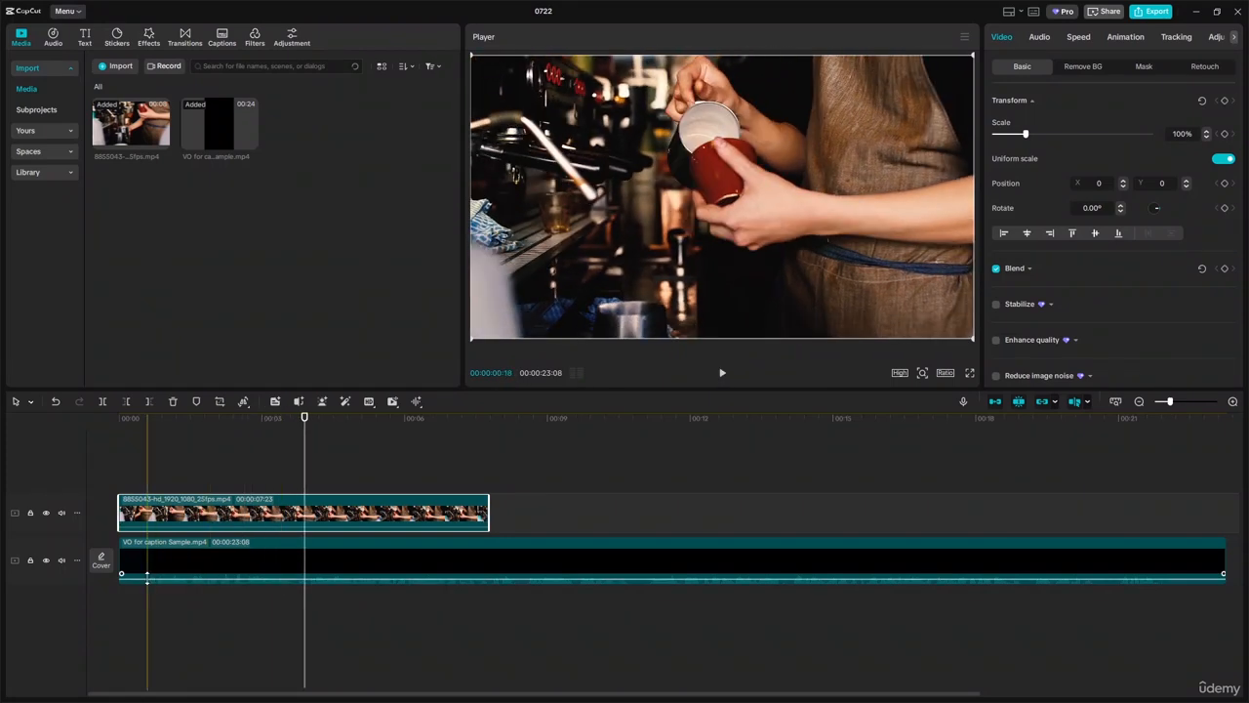
# Step: Trim the beginning of the voice-over clip to a duration of 00:00:22:19 and return the playhead to the start
pyautogui.moveTo(248, 422); pyautogui.dragTo(134, 460)
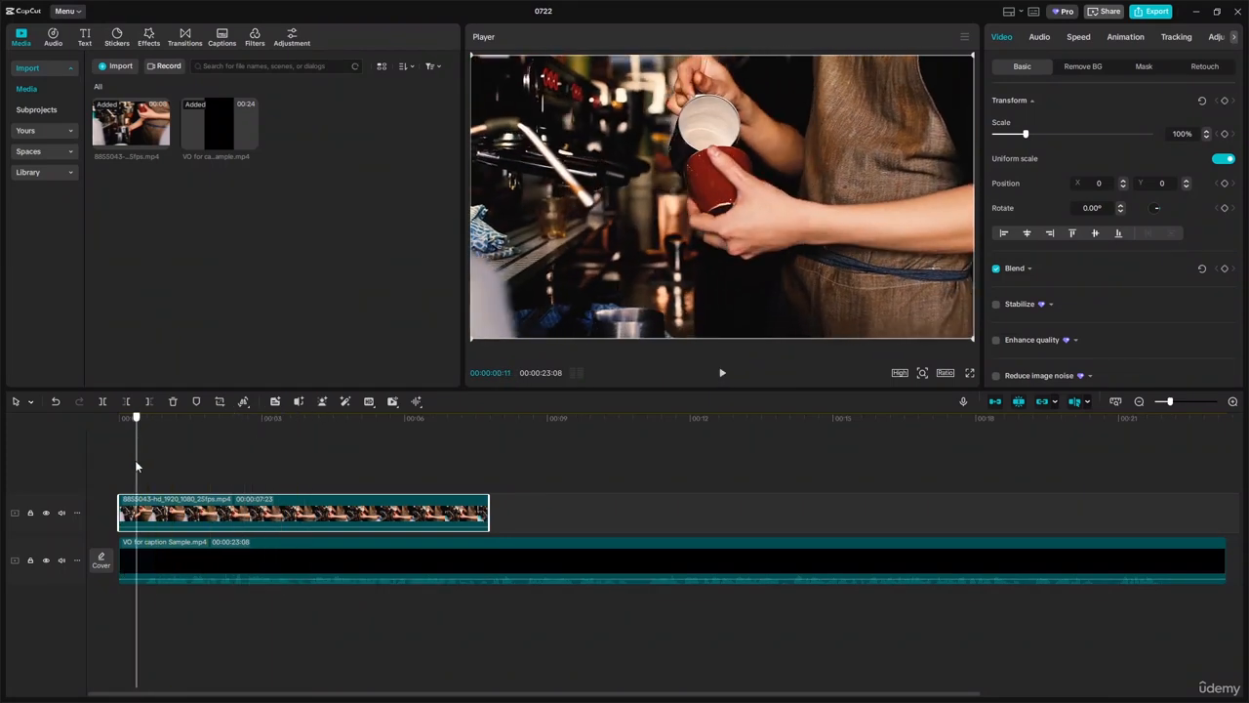
pyautogui.moveTo(124, 563); pyautogui.dragTo(150, 564)
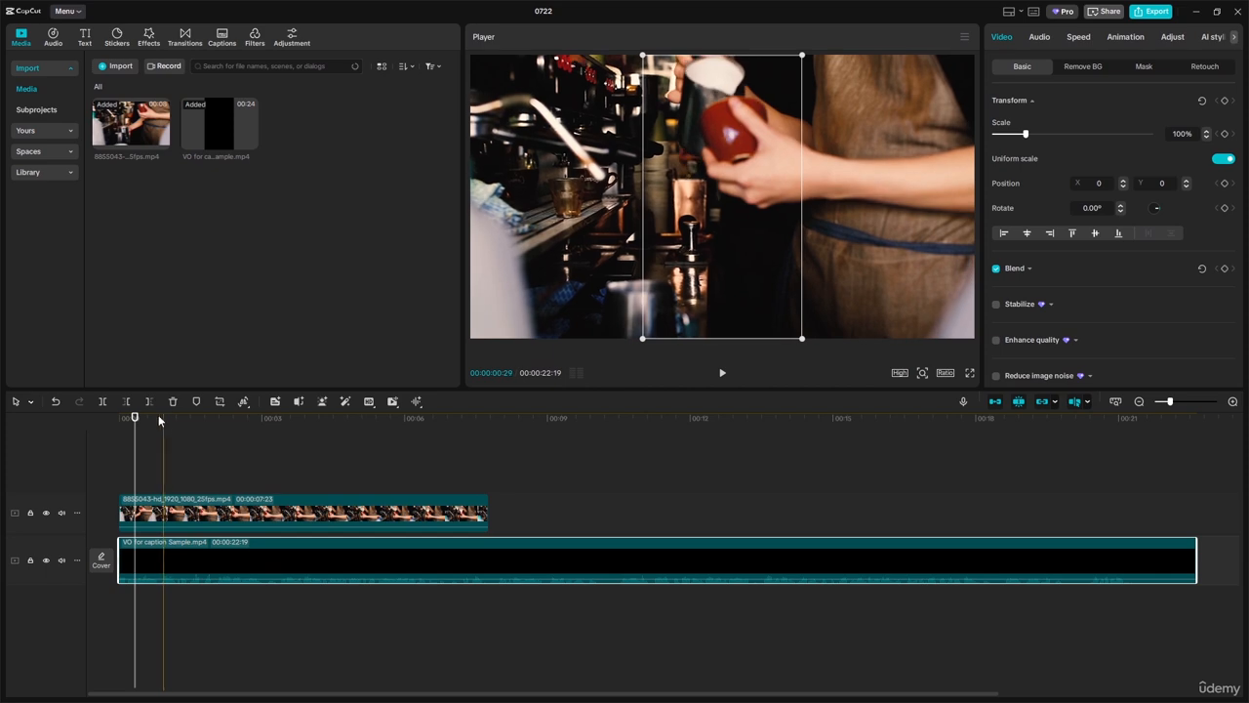
pyautogui.moveTo(130, 419); pyautogui.dragTo(428, 428)
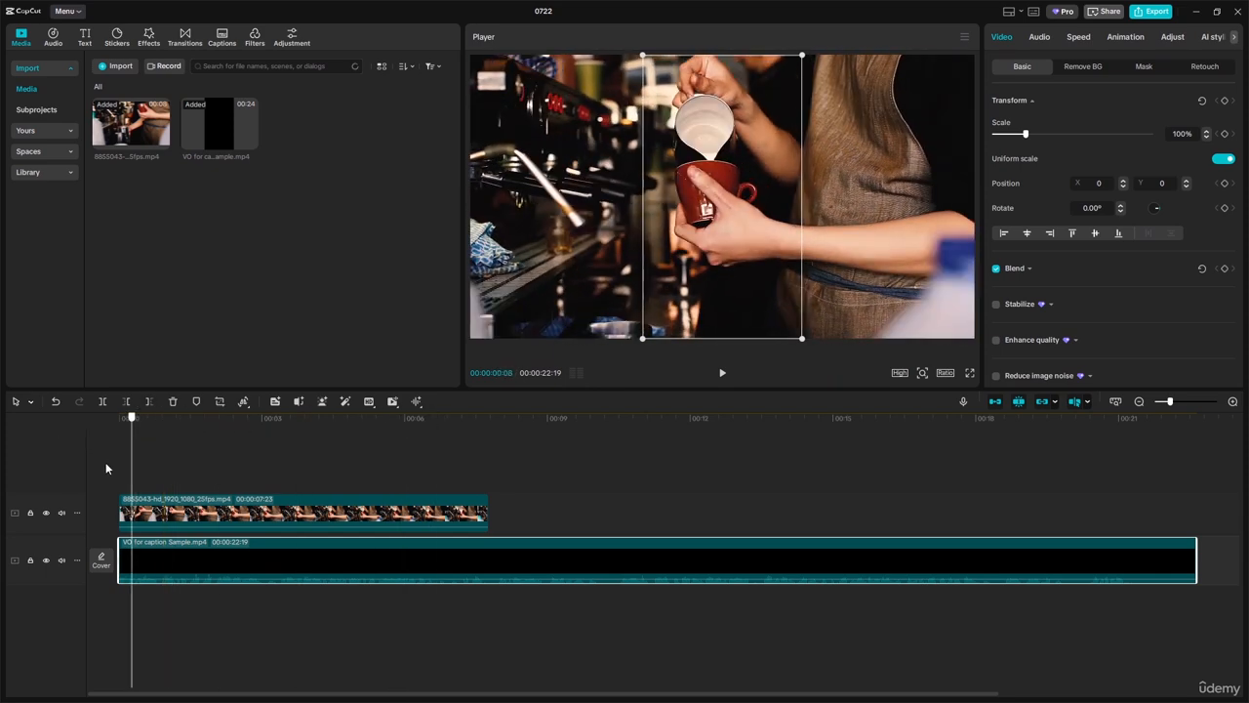
pyautogui.click(100, 462)
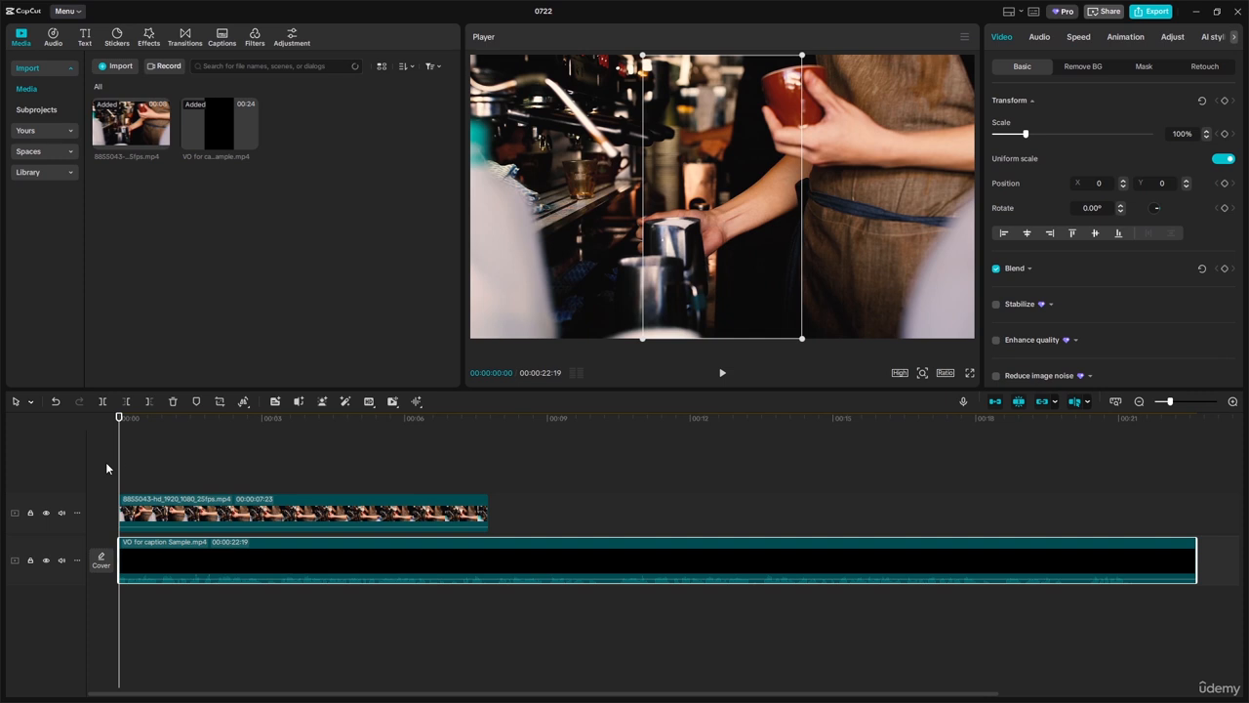
# Step: Generate auto captions for the voice-over with English as the spoken language and no bilingual captions
pyautogui.click(84, 40)
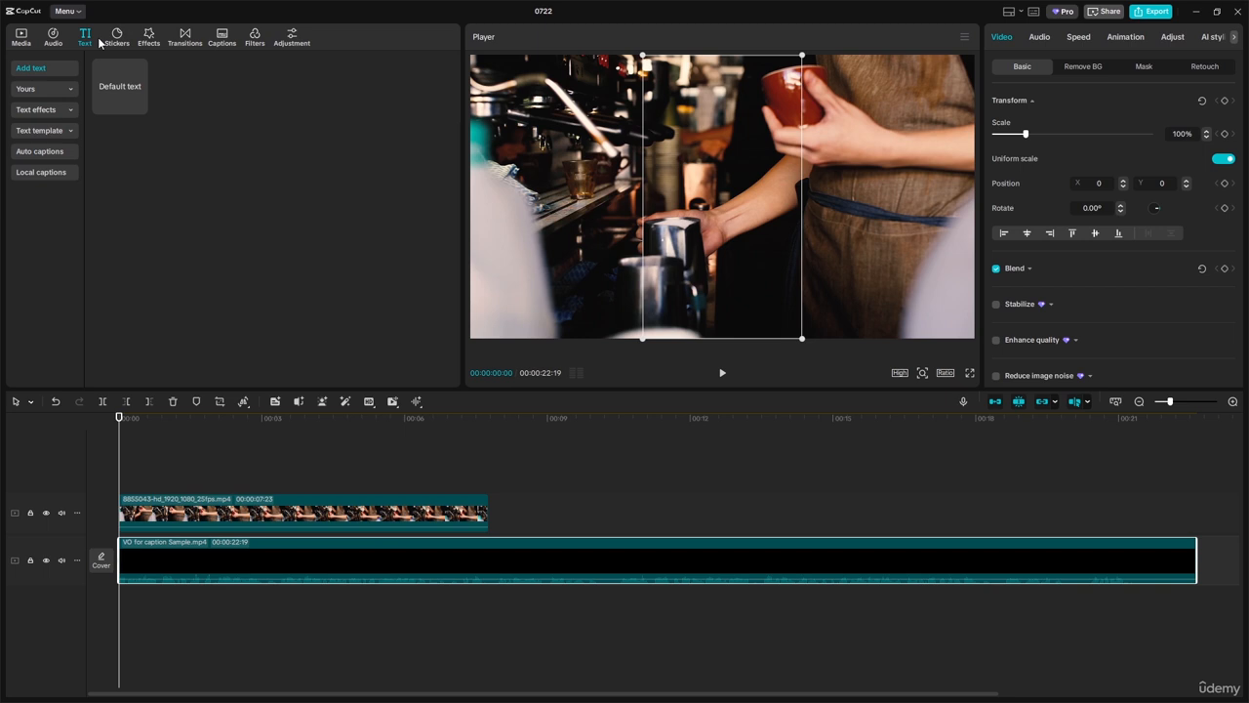
pyautogui.click(39, 151)
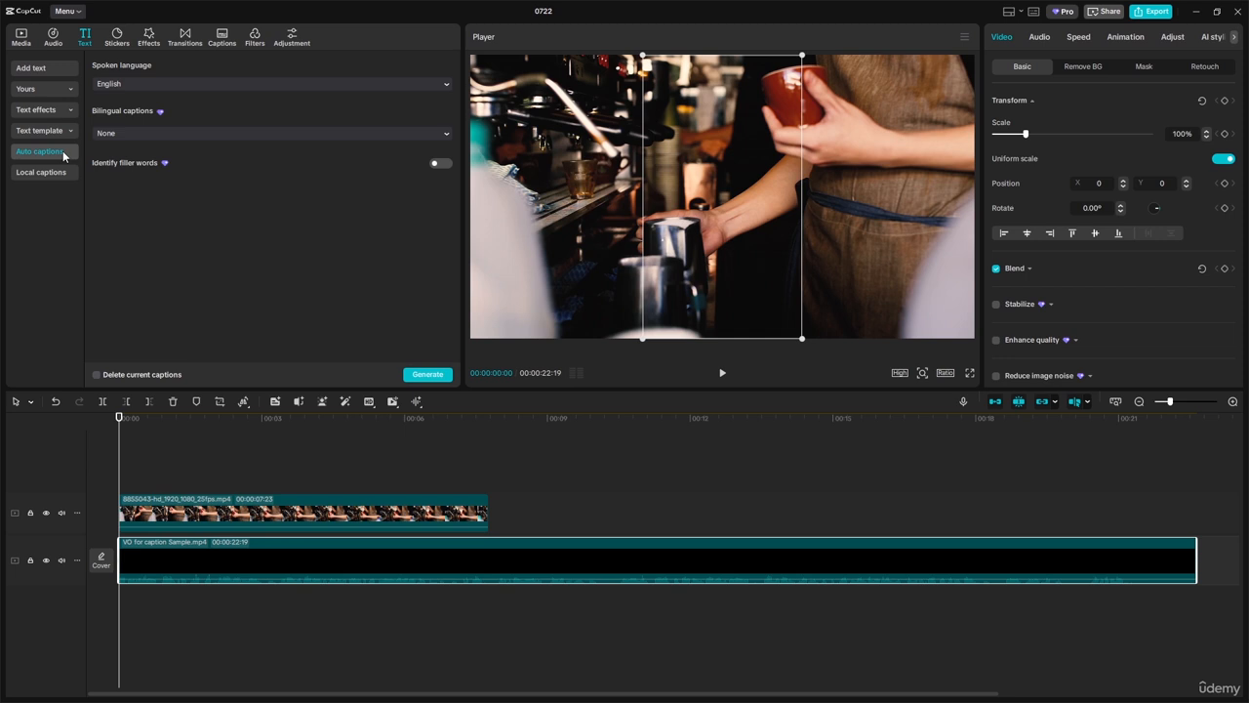
pyautogui.click(186, 84)
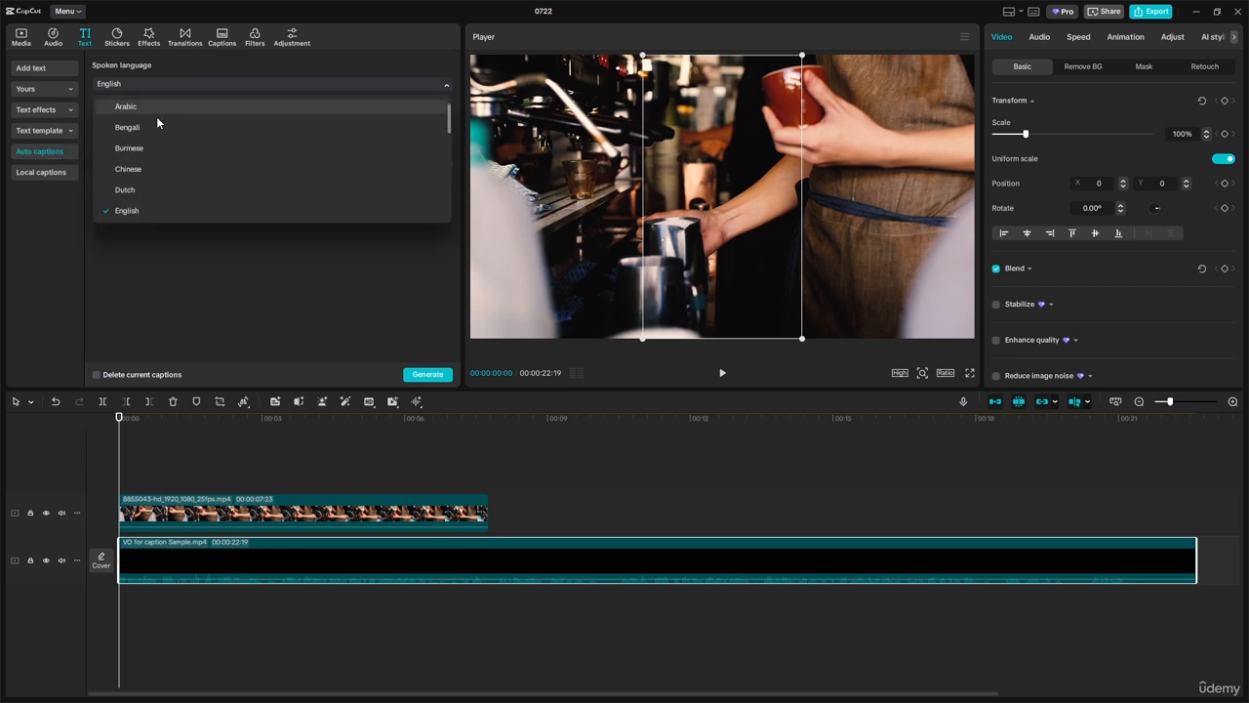
pyautogui.click(136, 211)
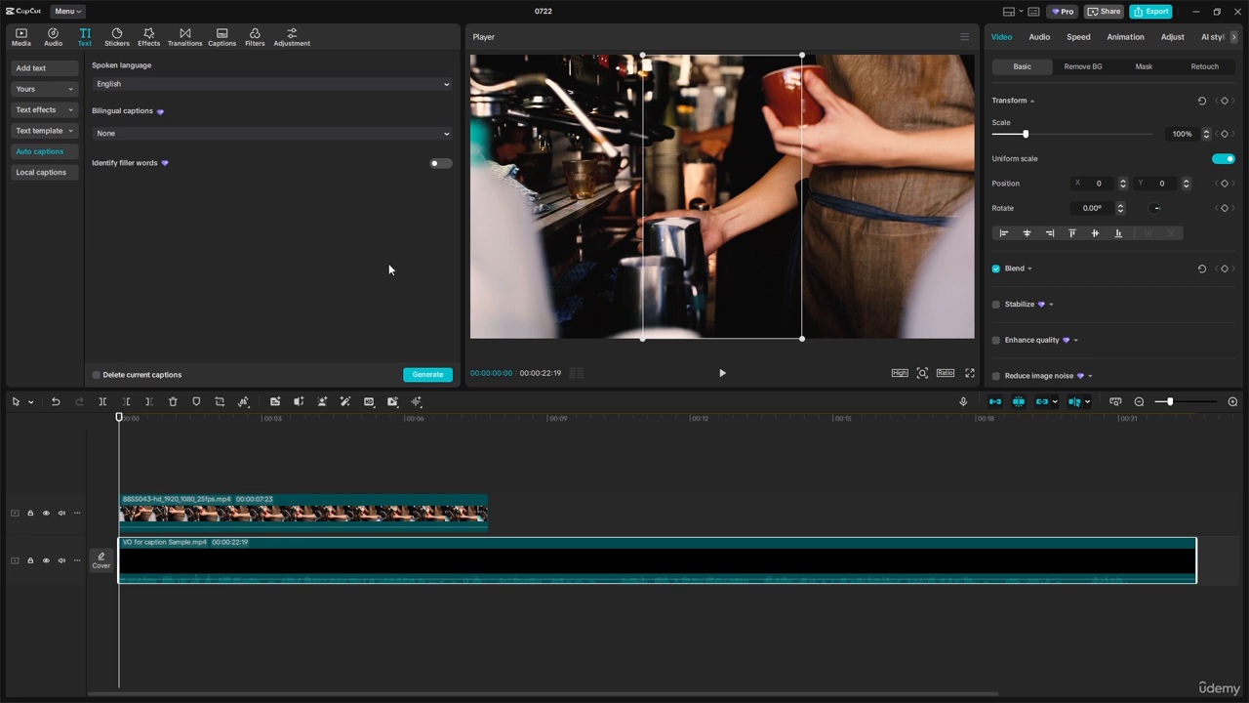
pyautogui.click(431, 375)
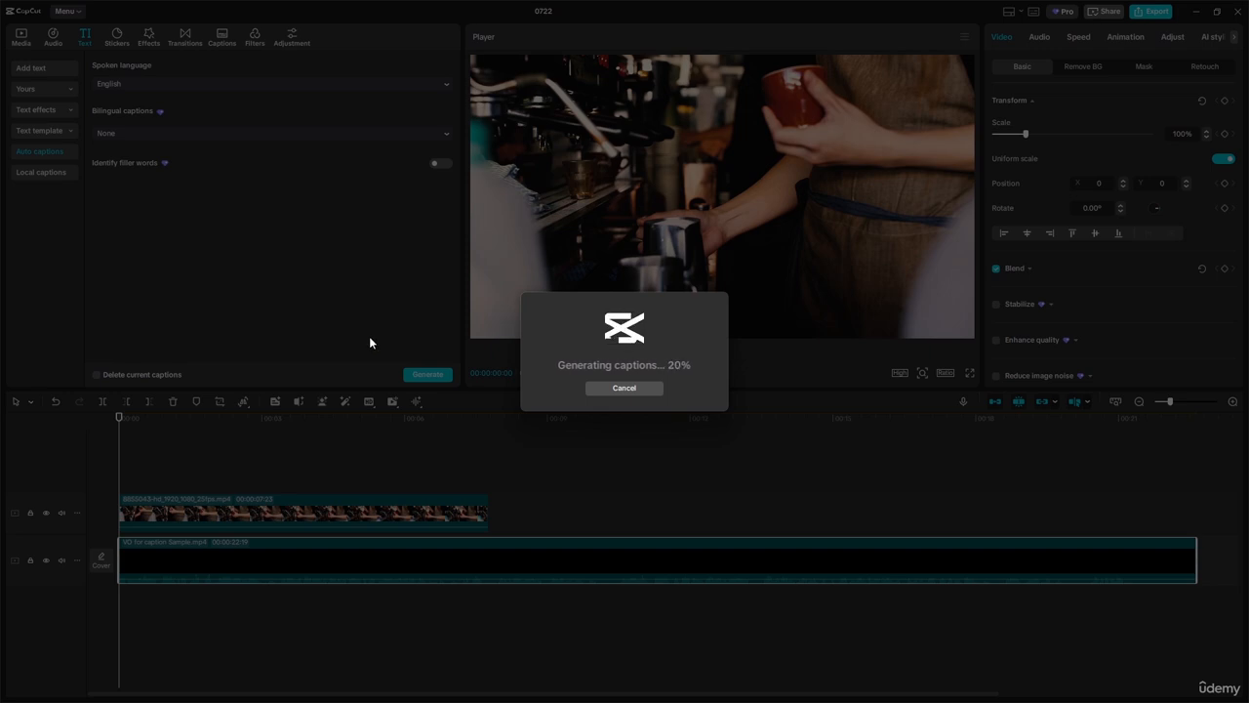
pyautogui.click(645, 640)
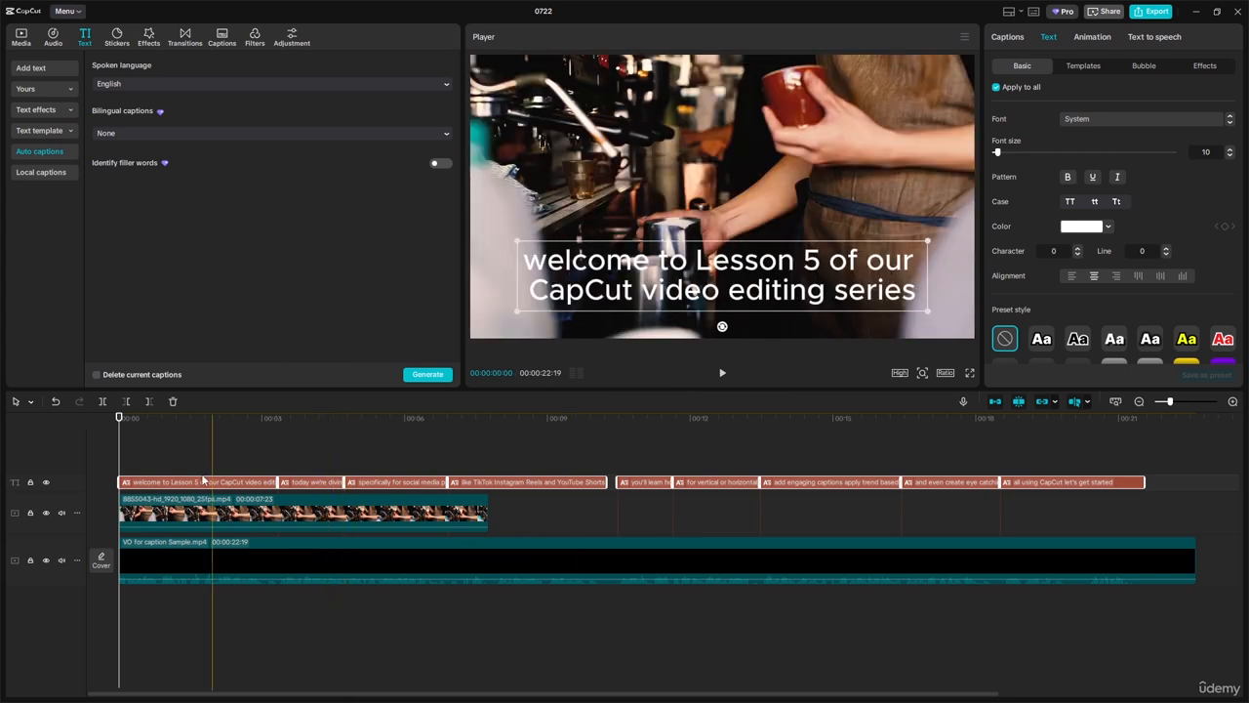
# Step: Move the captions slightly lower in the frame and set the text color of all main captions to pale cream F8E4BC
pyautogui.moveTo(667, 279); pyautogui.dragTo(676, 293)
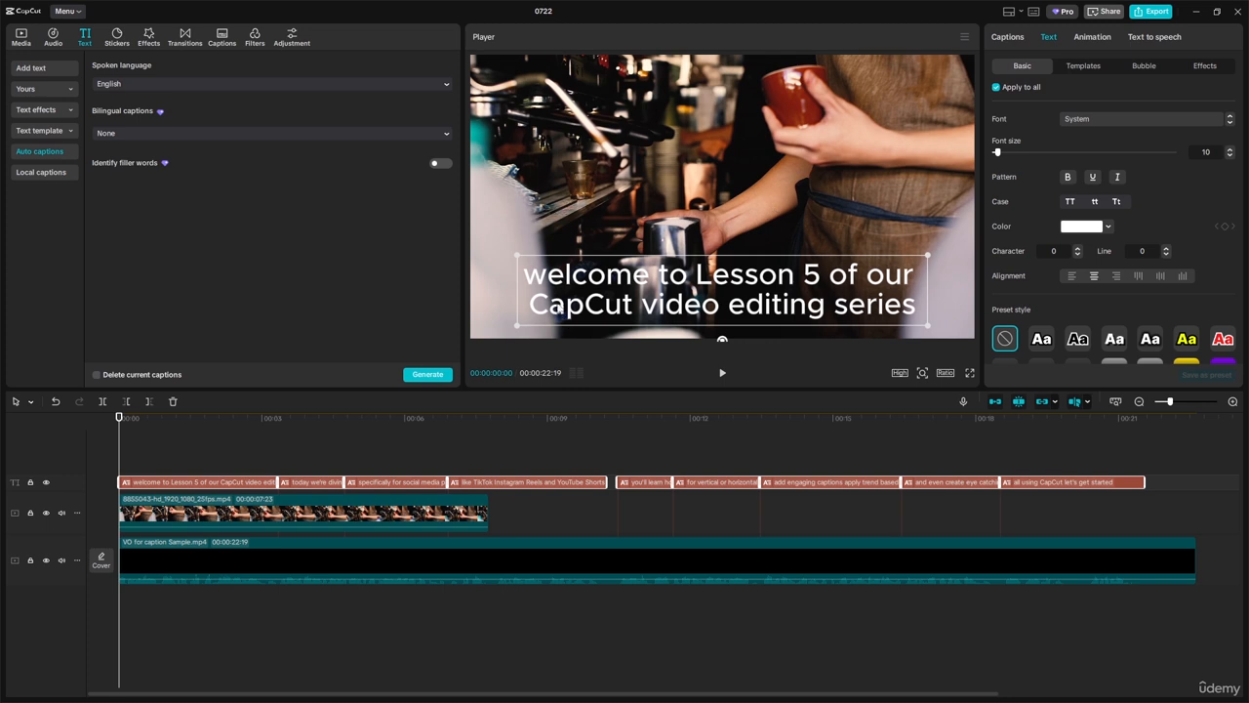
pyautogui.click(1063, 114)
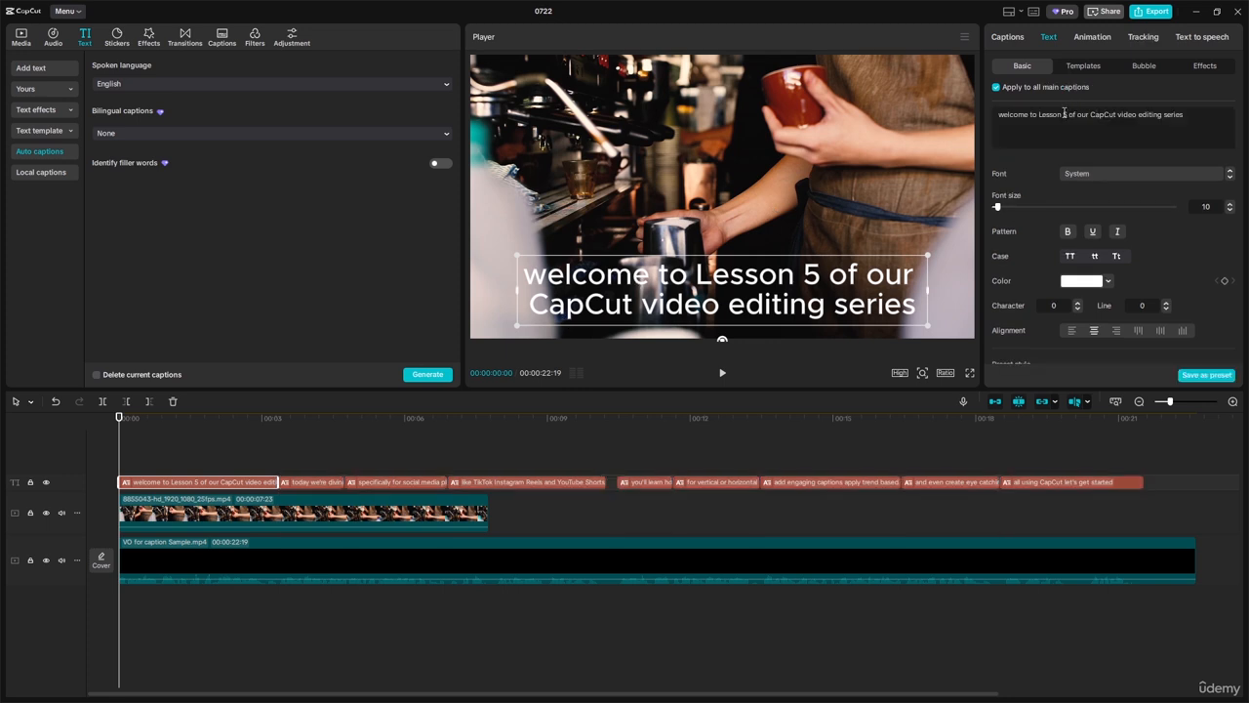
pyautogui.click(1108, 285)
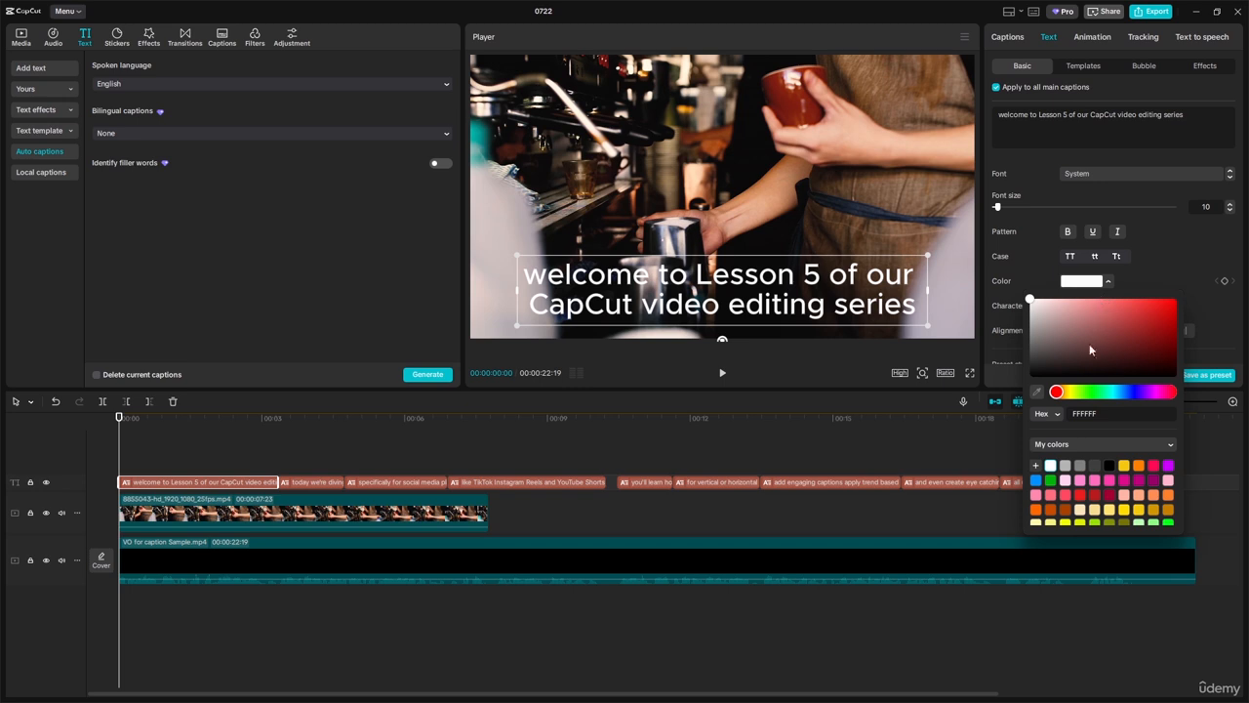
pyautogui.click(1125, 482)
pyautogui.click(1125, 495)
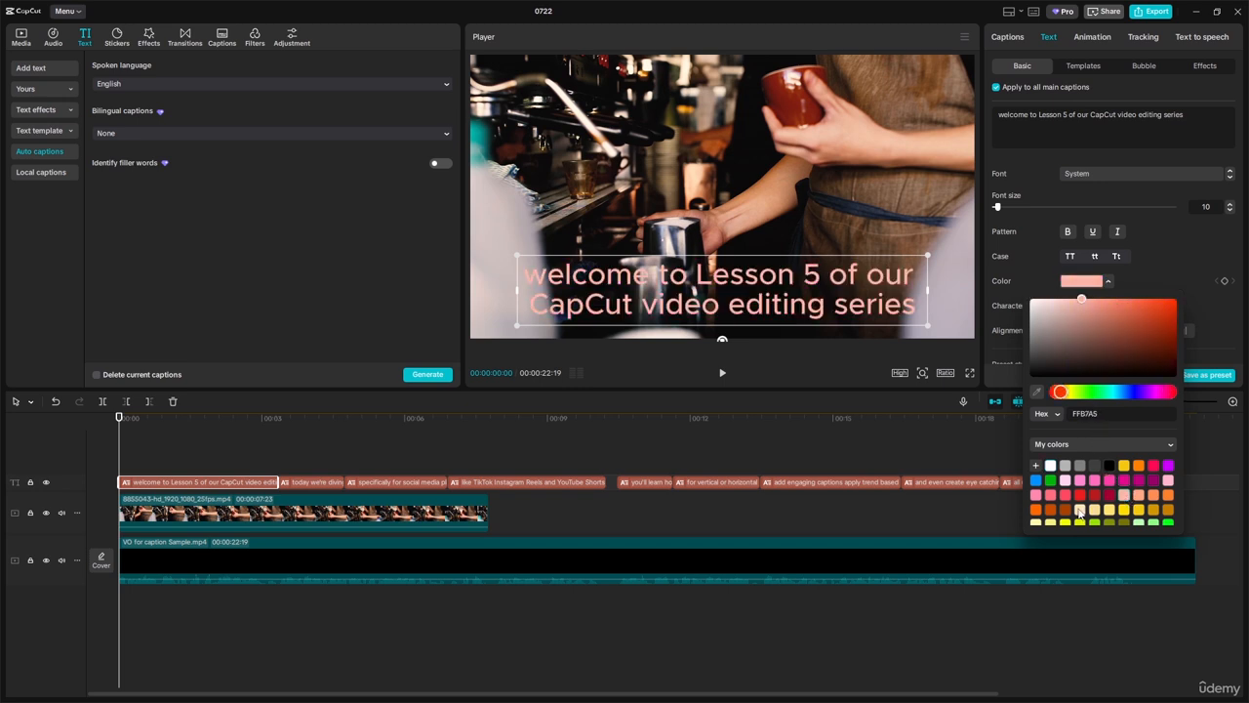
pyautogui.click(1078, 509)
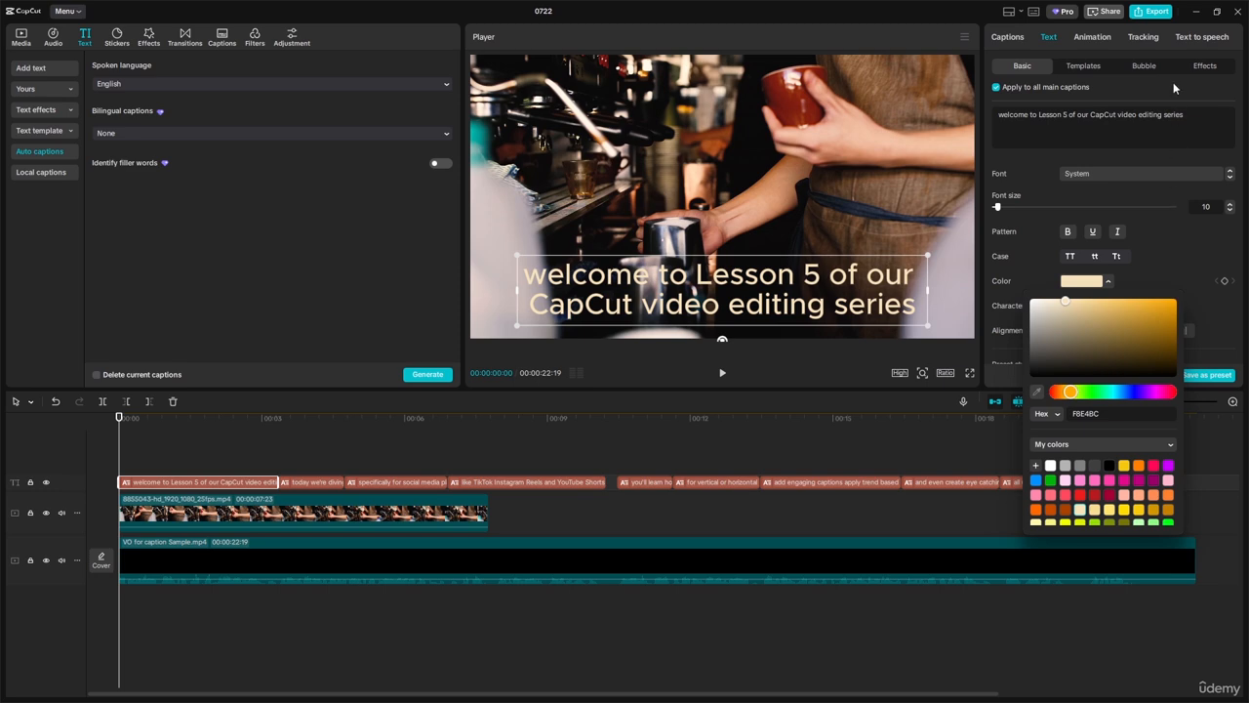
# Step: Apply the white-to-grey gradient text effect with a dark outline to all main captions and deselect them
pyautogui.click(1210, 68)
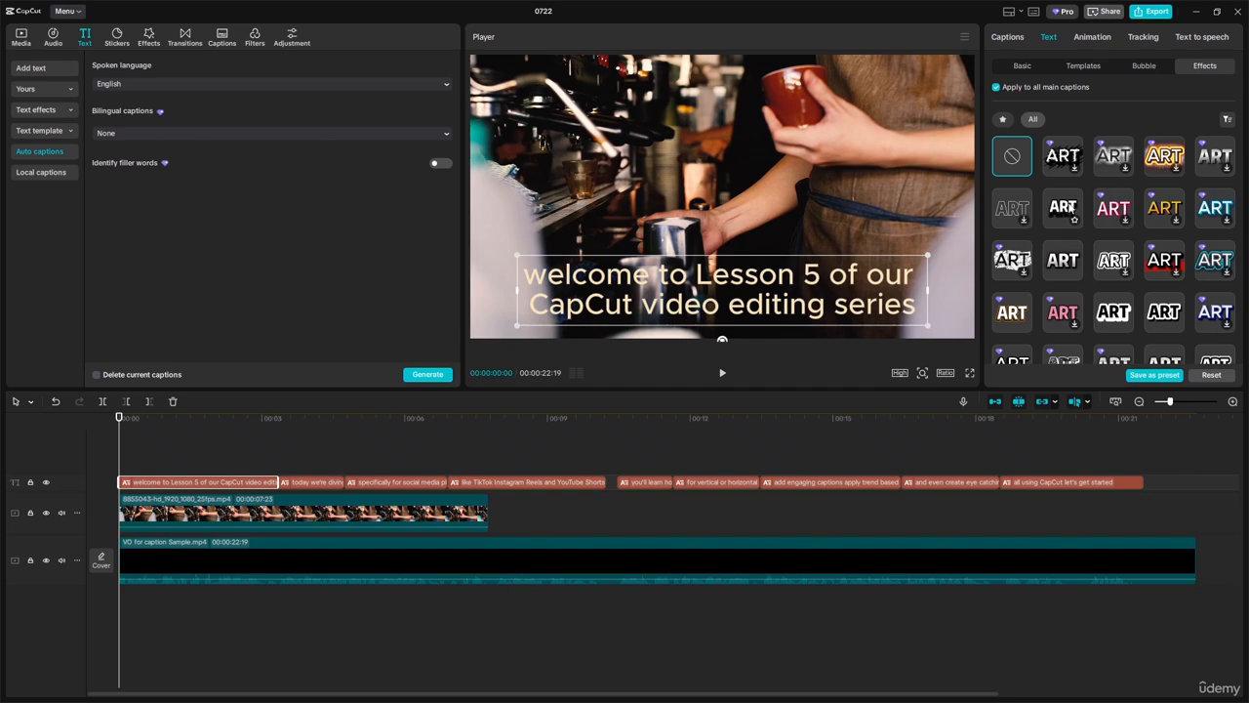
pyautogui.click(1064, 261)
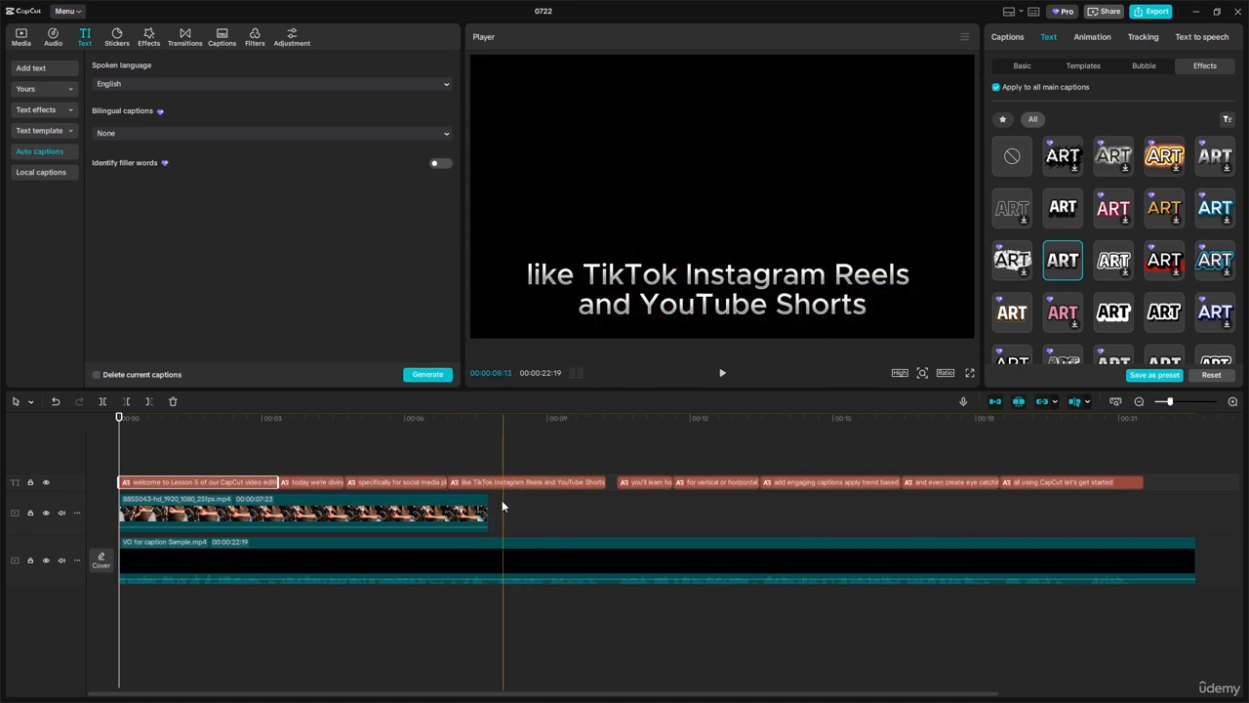
pyautogui.click(195, 452)
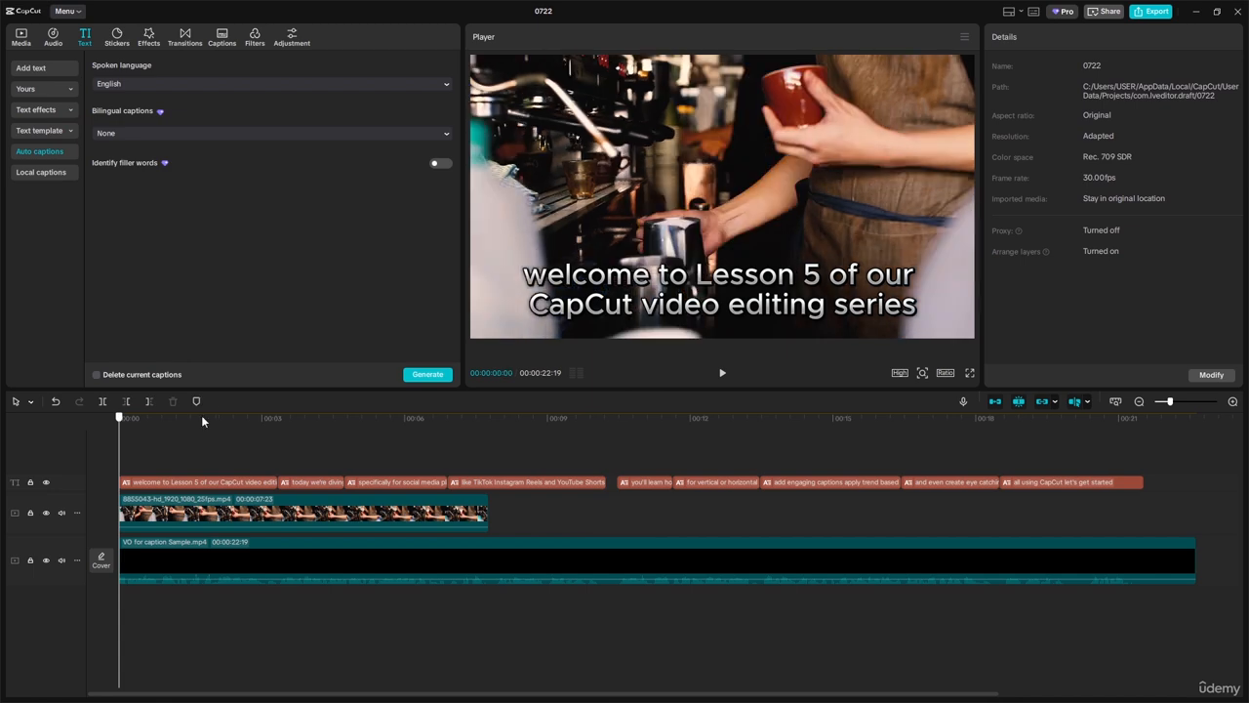
# Step: Set the text color of all main captions to dark red B61B1C
pyautogui.moveTo(201, 416); pyautogui.dragTo(434, 430)
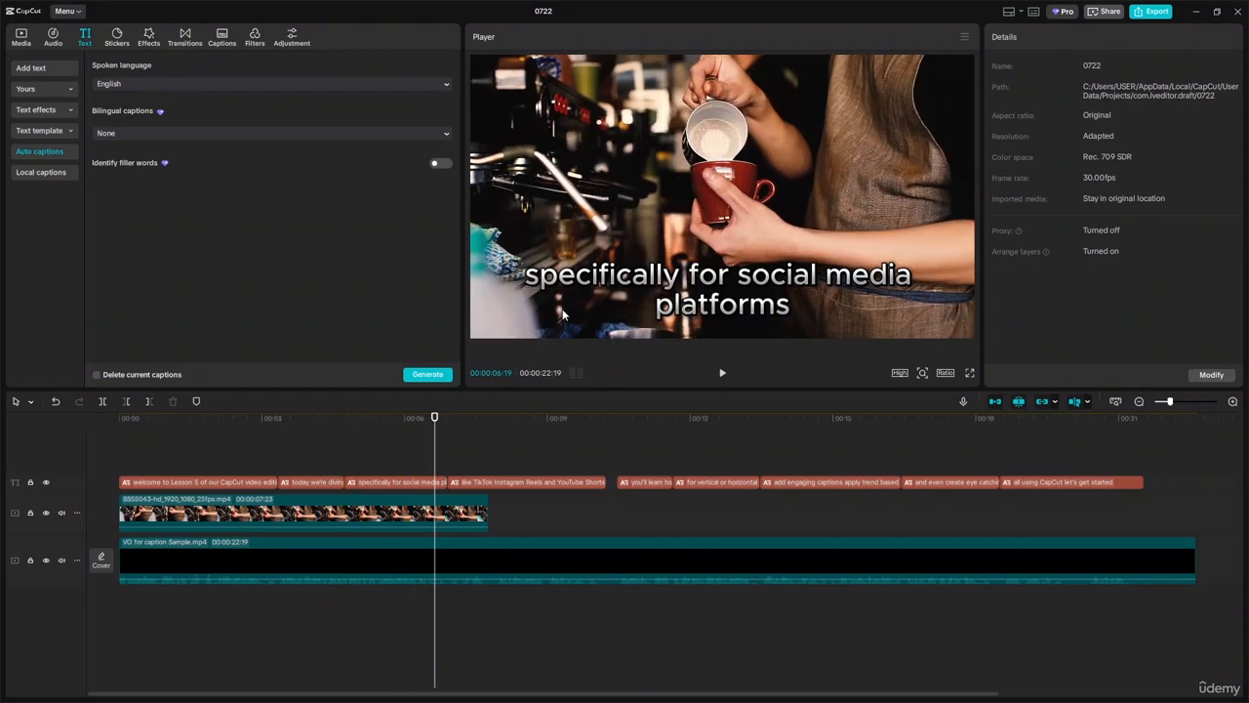
pyautogui.click(671, 275)
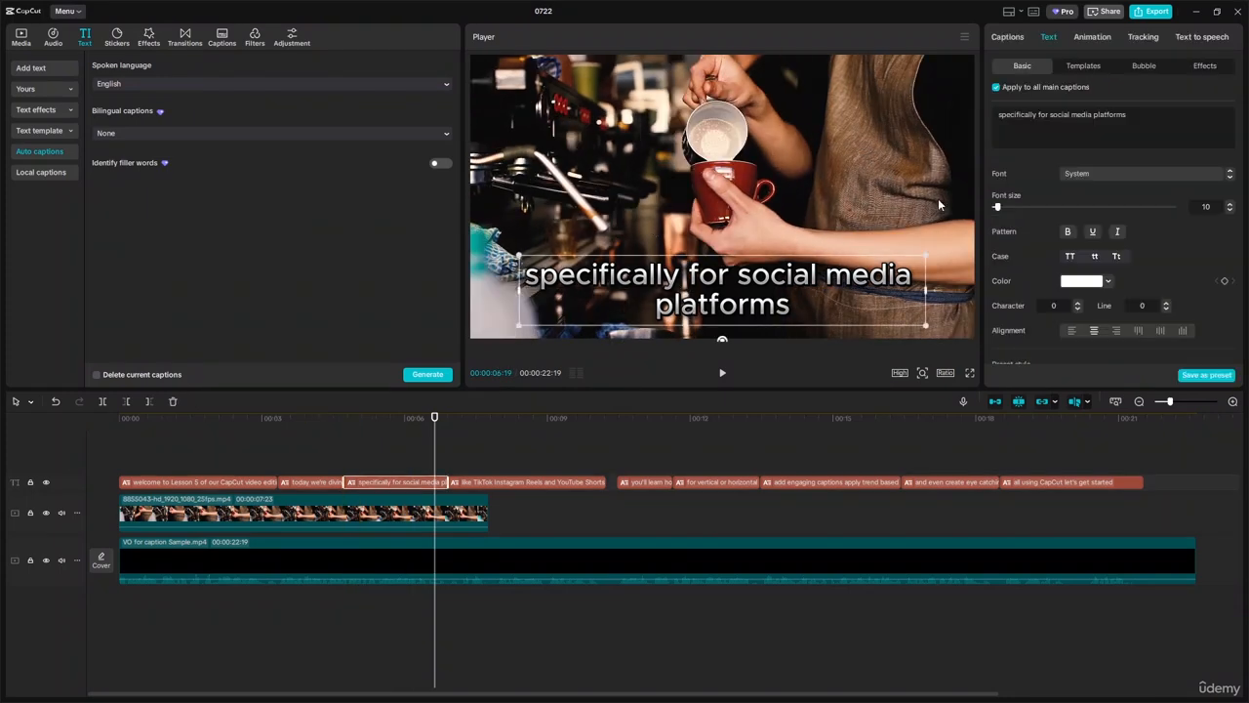
pyautogui.click(1108, 281)
pyautogui.click(1060, 365)
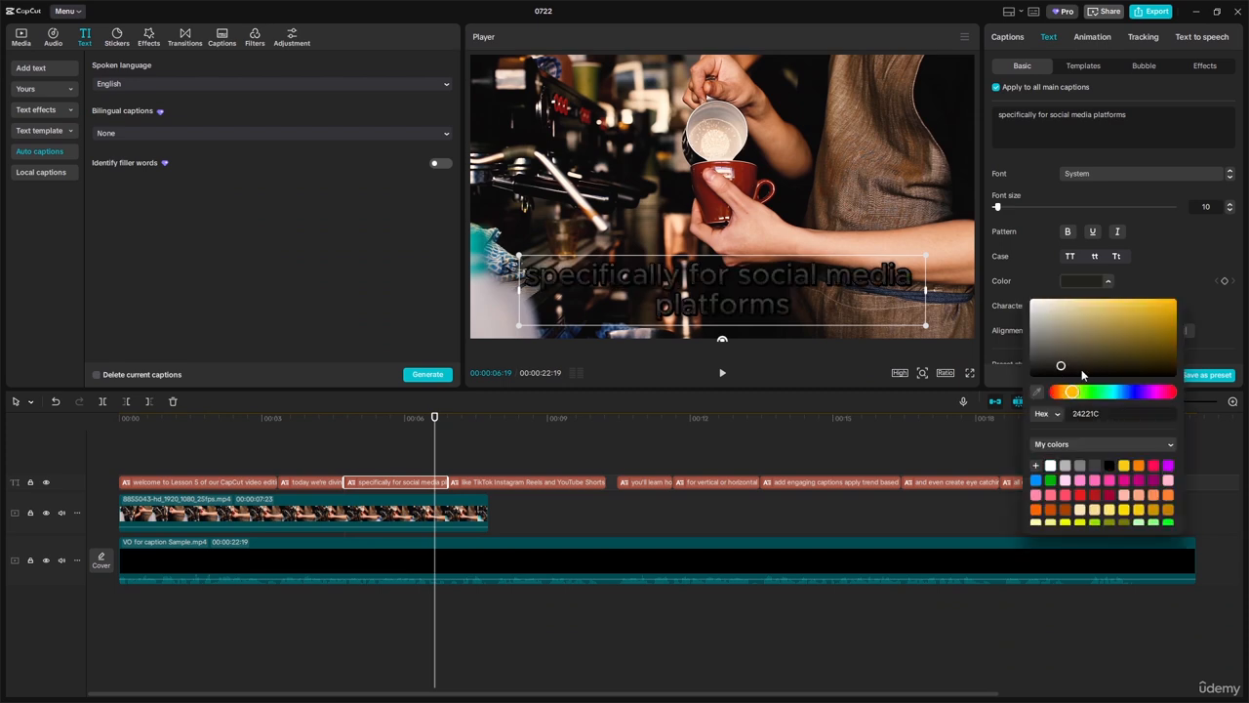
pyautogui.click(1124, 487)
pyautogui.click(1096, 496)
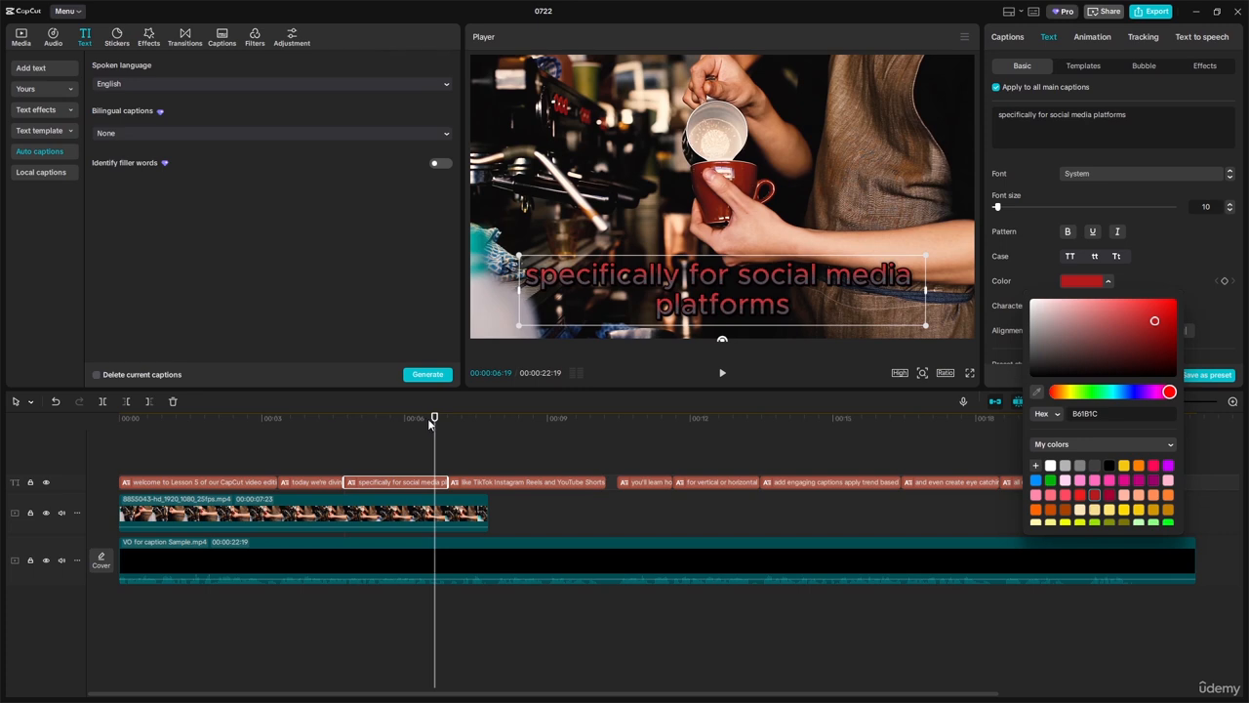
# Step: Check the color on the following caption and set the text color of all main captions to light green 8FFB84
pyautogui.moveTo(427, 418); pyautogui.dragTo(477, 437)
pyautogui.click(1109, 280)
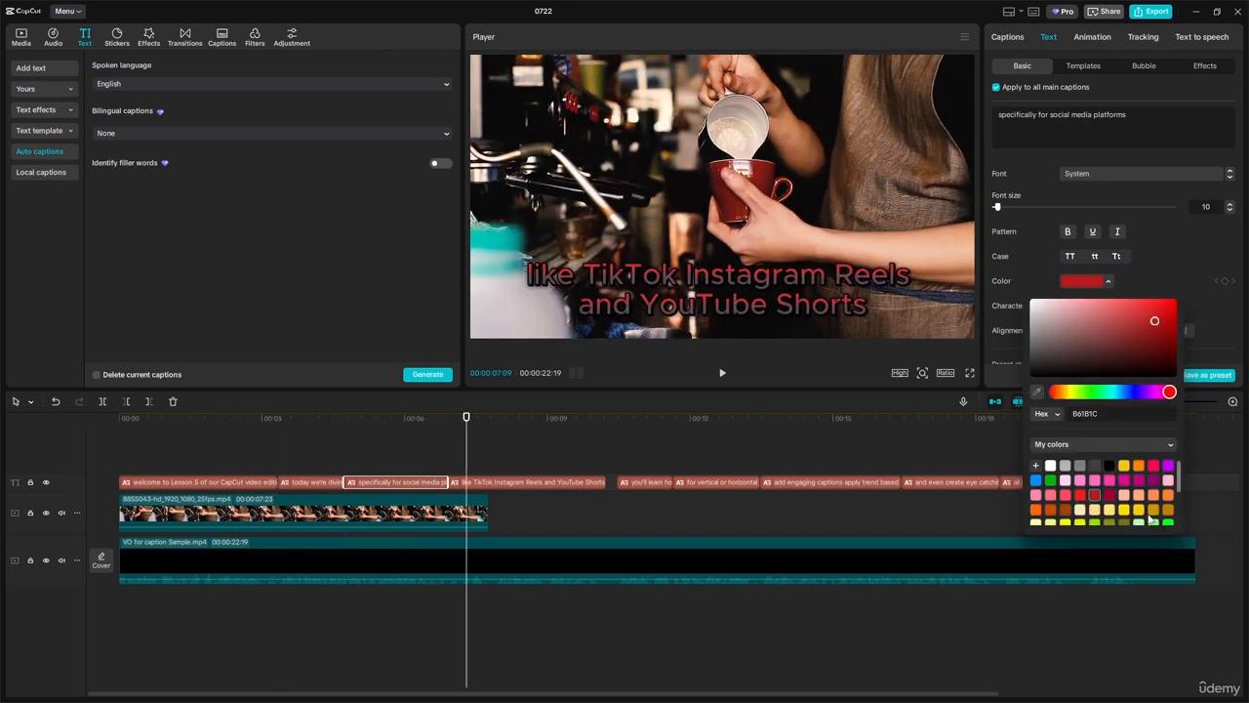
pyautogui.click(1067, 496)
pyautogui.scroll(-2, 1122, 493)
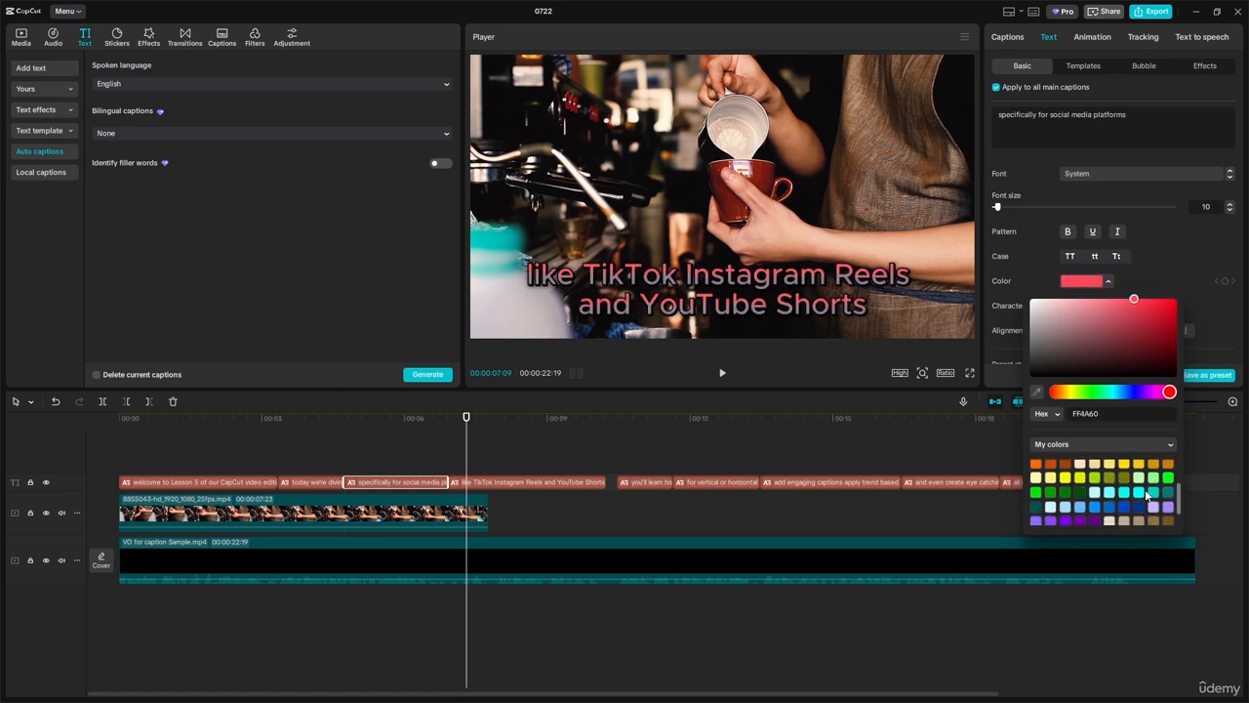
pyautogui.click(1154, 479)
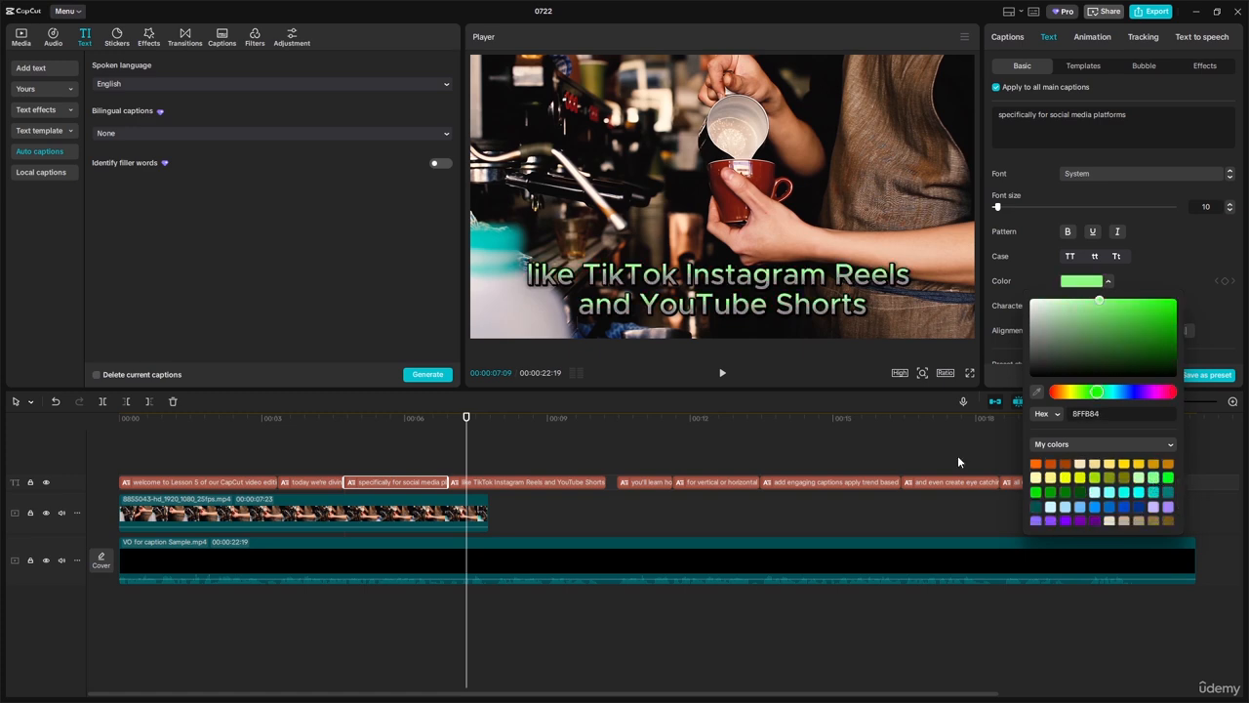
# Step: Shorten the "like TikTok Instagram Reels and YouTube Shorts" caption to end with the coffee clip and delete all captions after it
pyautogui.click(576, 603)
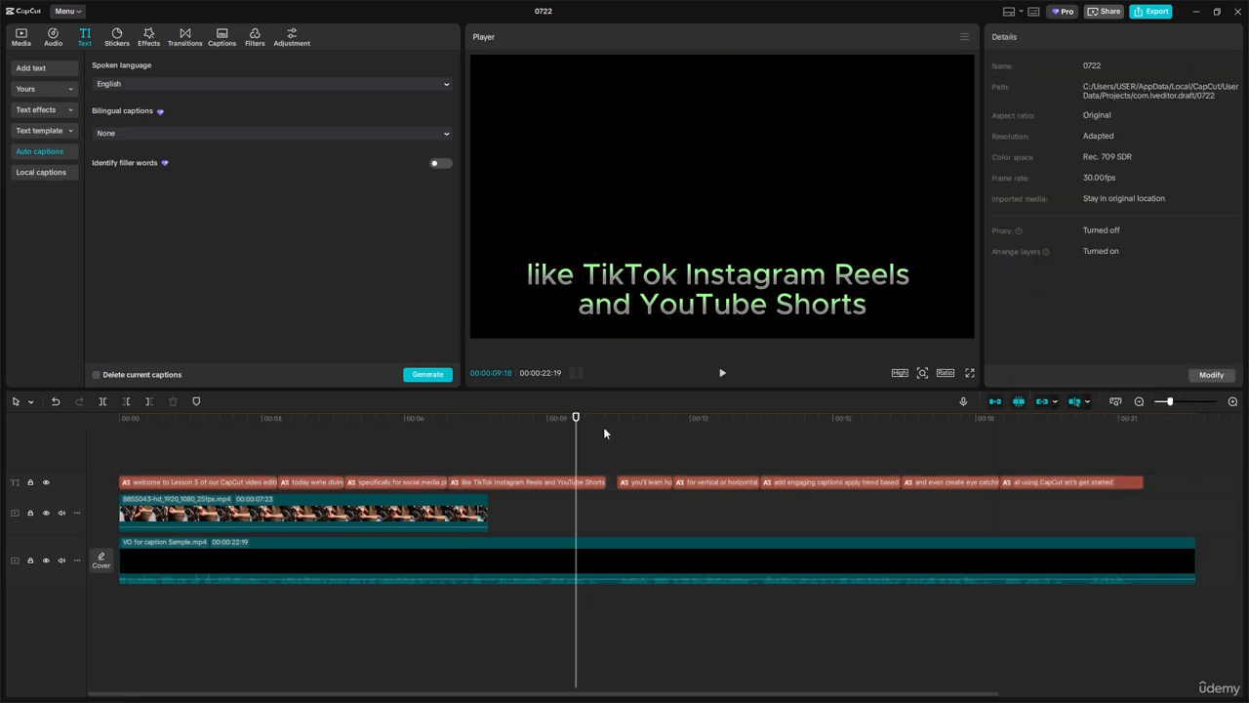
pyautogui.click(529, 484)
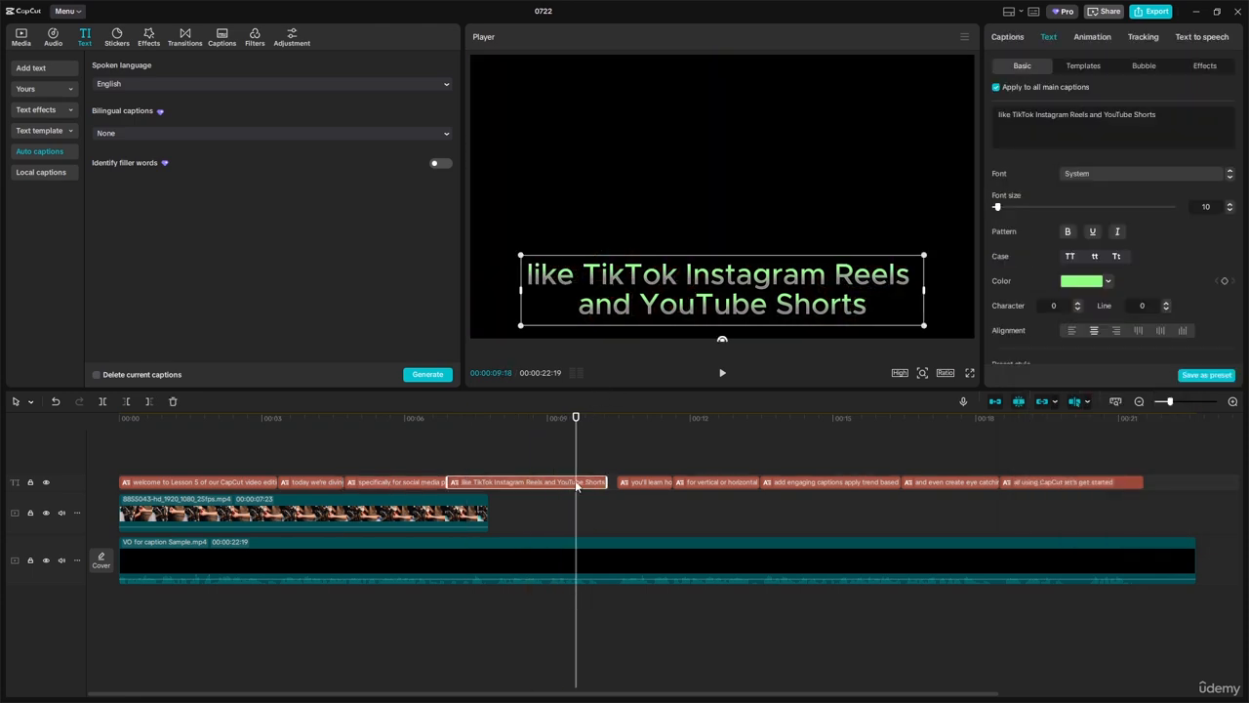
pyautogui.moveTo(604, 482); pyautogui.dragTo(489, 482)
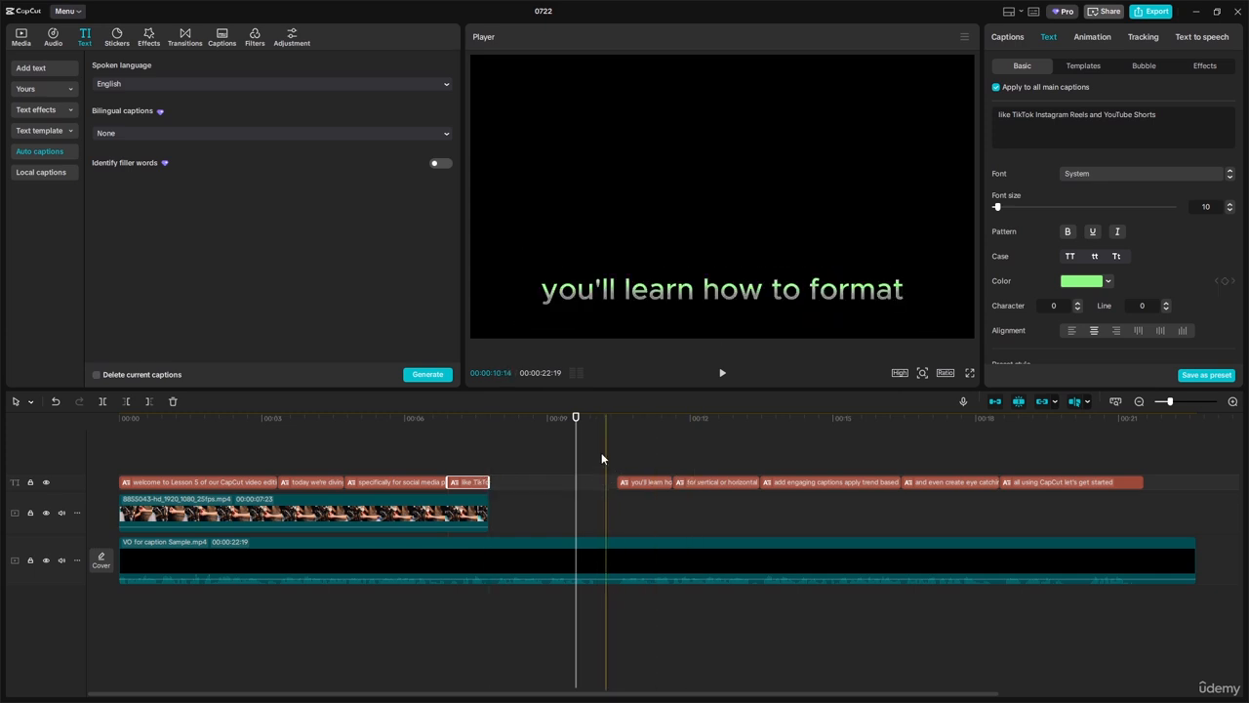
pyautogui.moveTo(602, 454); pyautogui.dragTo(1150, 506)
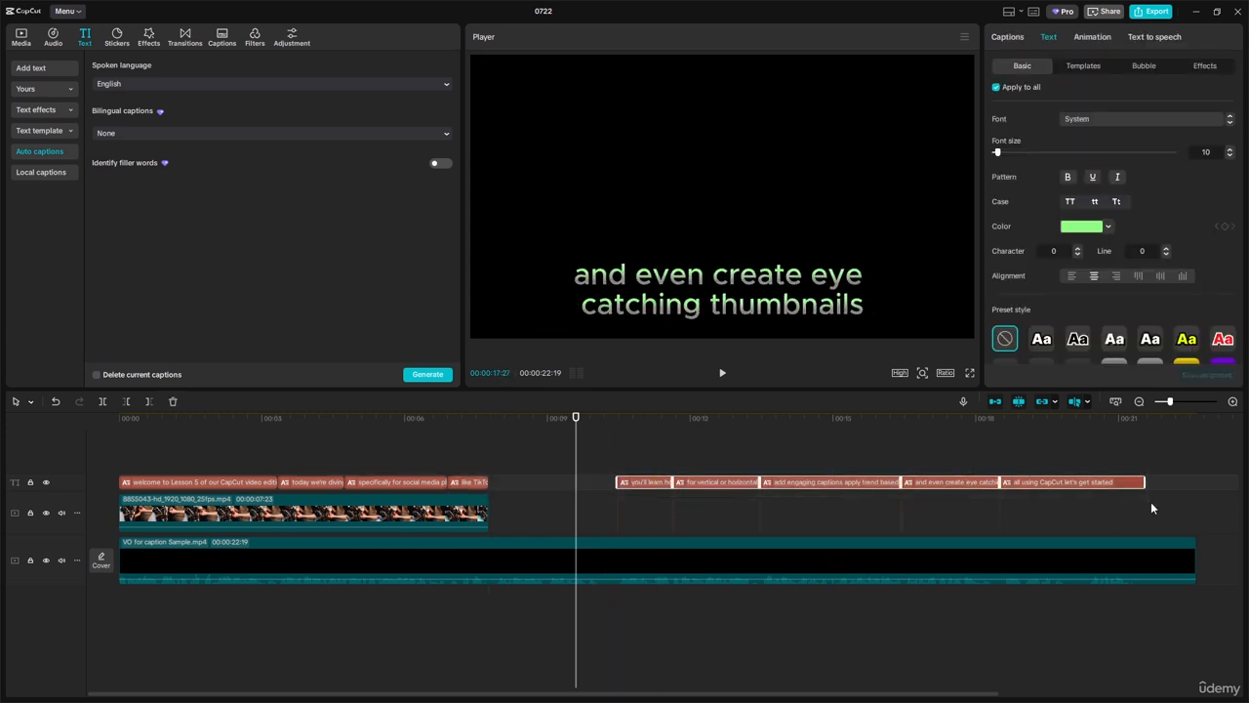
pyautogui.press('Delete')
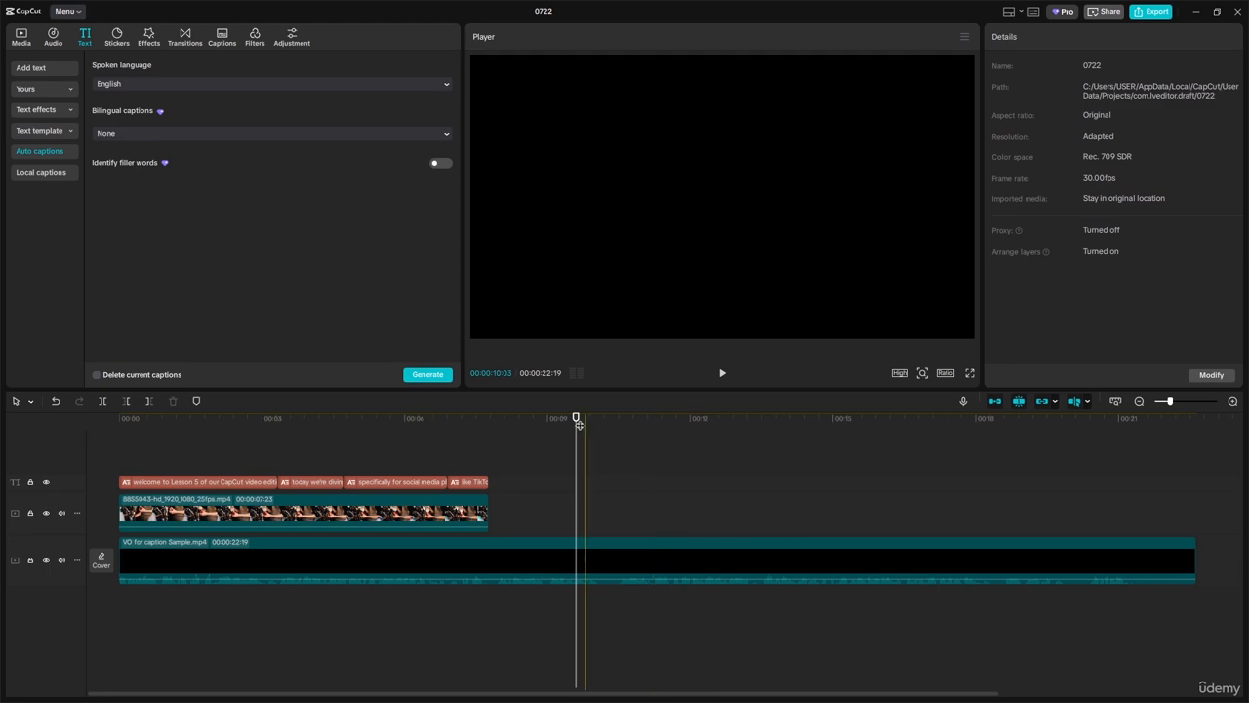
# Step: Split the voice-over clip at the end of the coffee clip, 00:00:07:23, and delete the part after the cut
pyautogui.moveTo(579, 424); pyautogui.dragTo(489, 425)
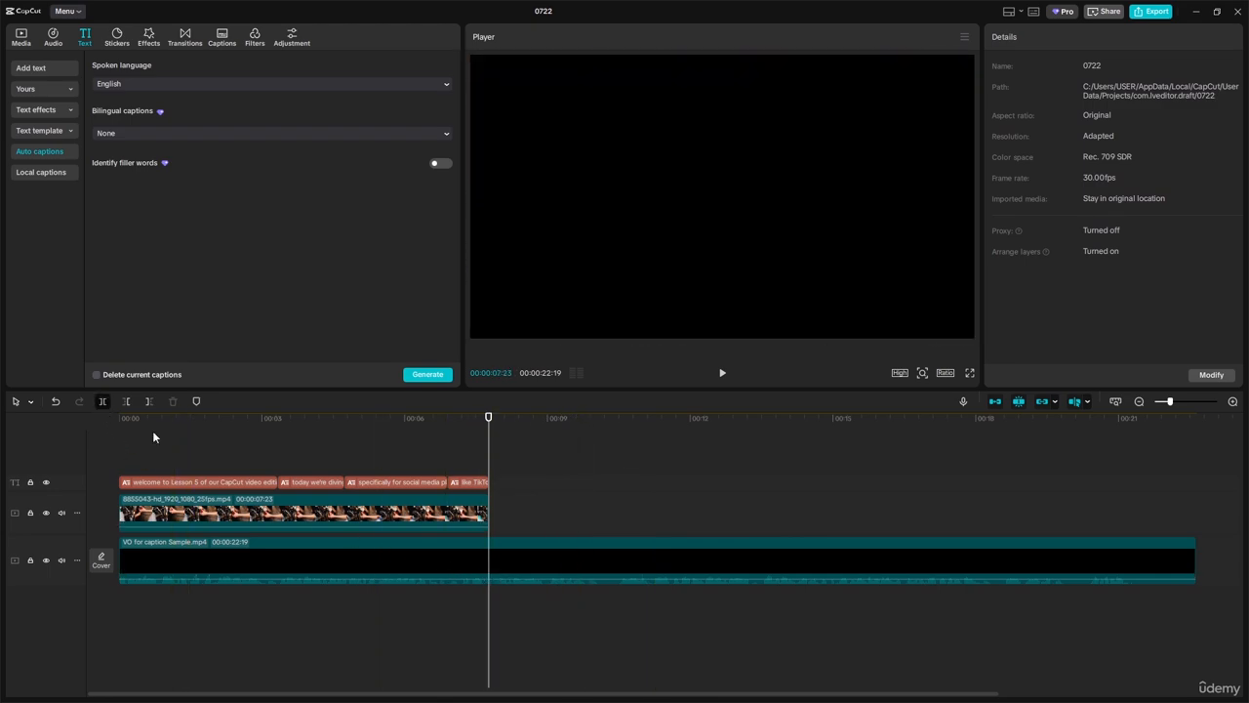
pyautogui.hotkey('ctrl', 'b')
pyautogui.click(532, 574)
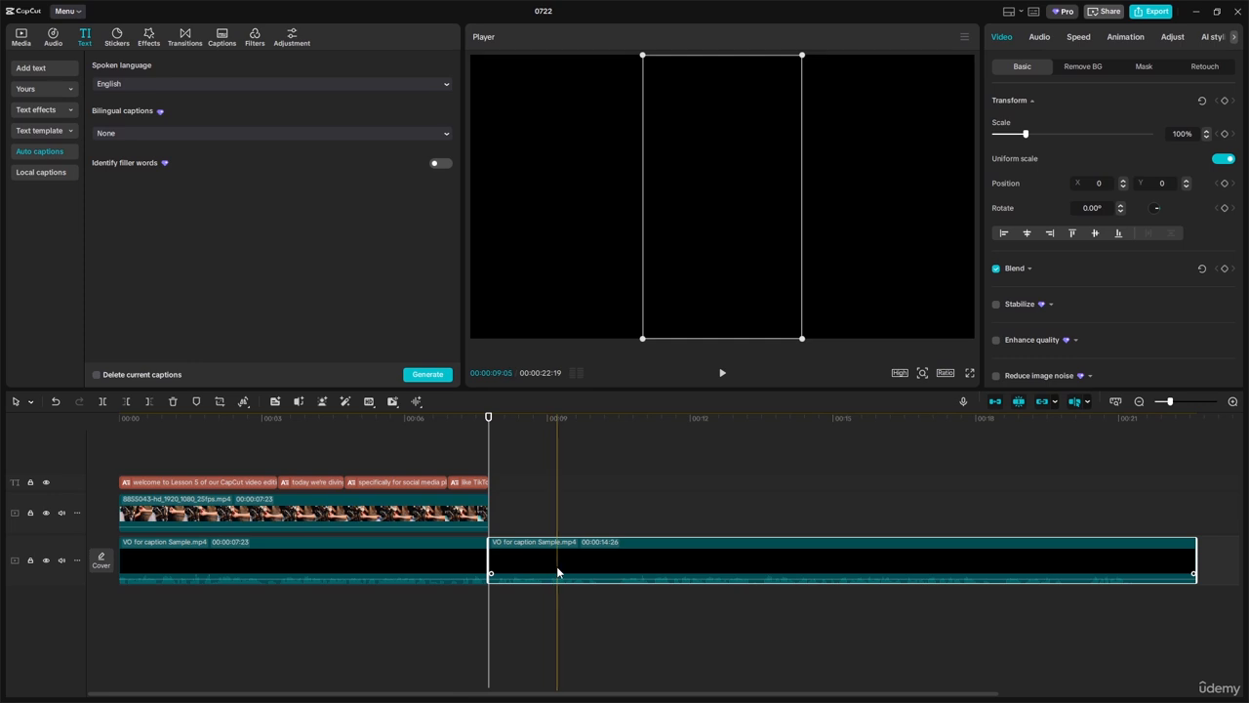
pyautogui.press('Delete')
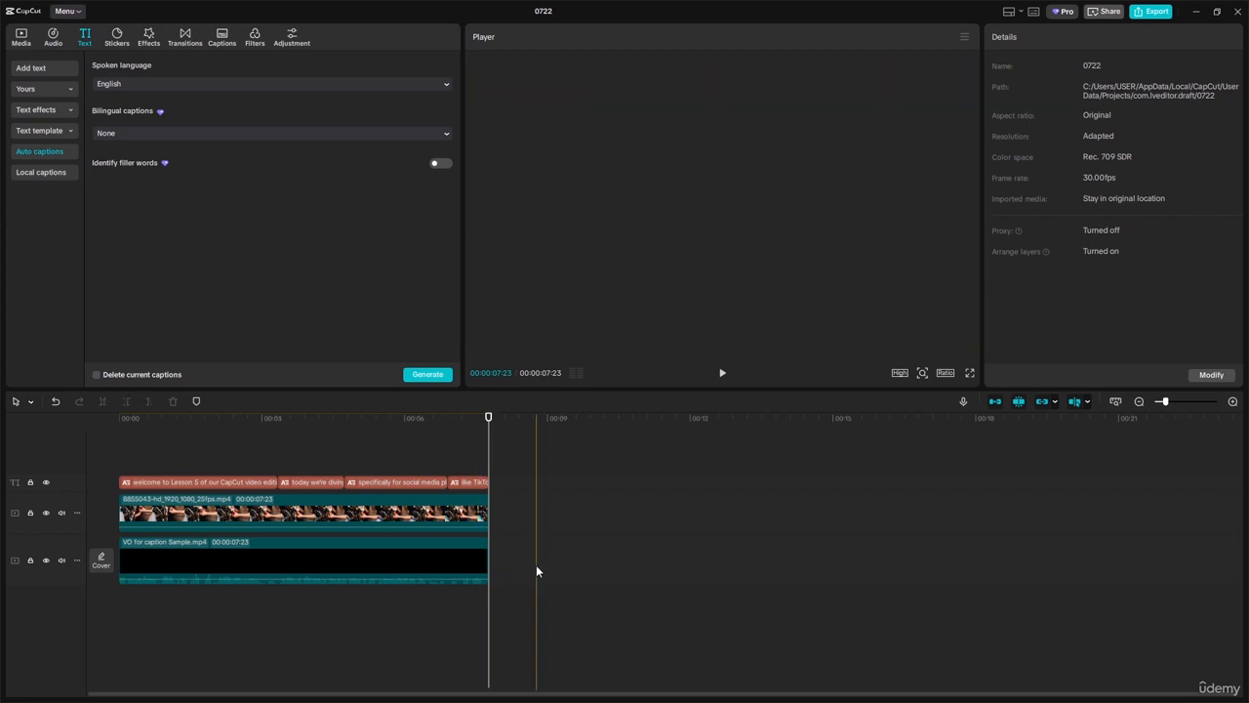
# Step: Restore the deleted voice-over part to try muting and unmuting its track, and delete that part again
pyautogui.hotkey('ctrl', 'z')
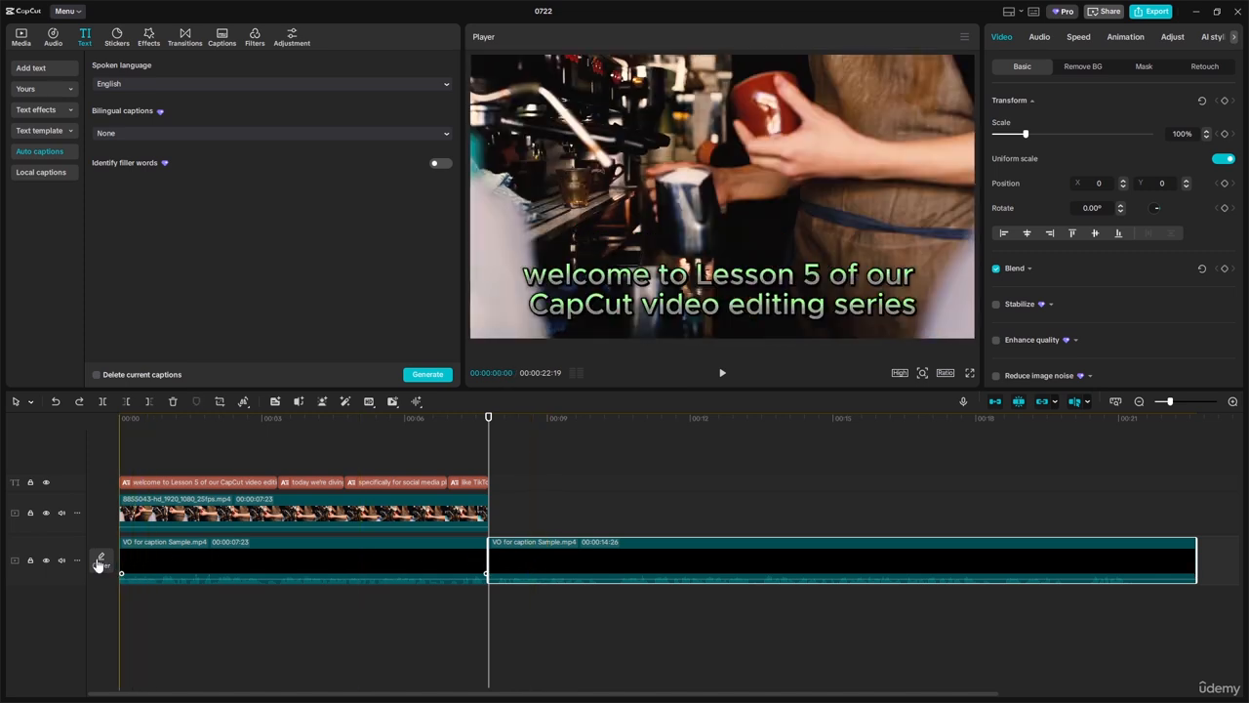
pyautogui.click(63, 562)
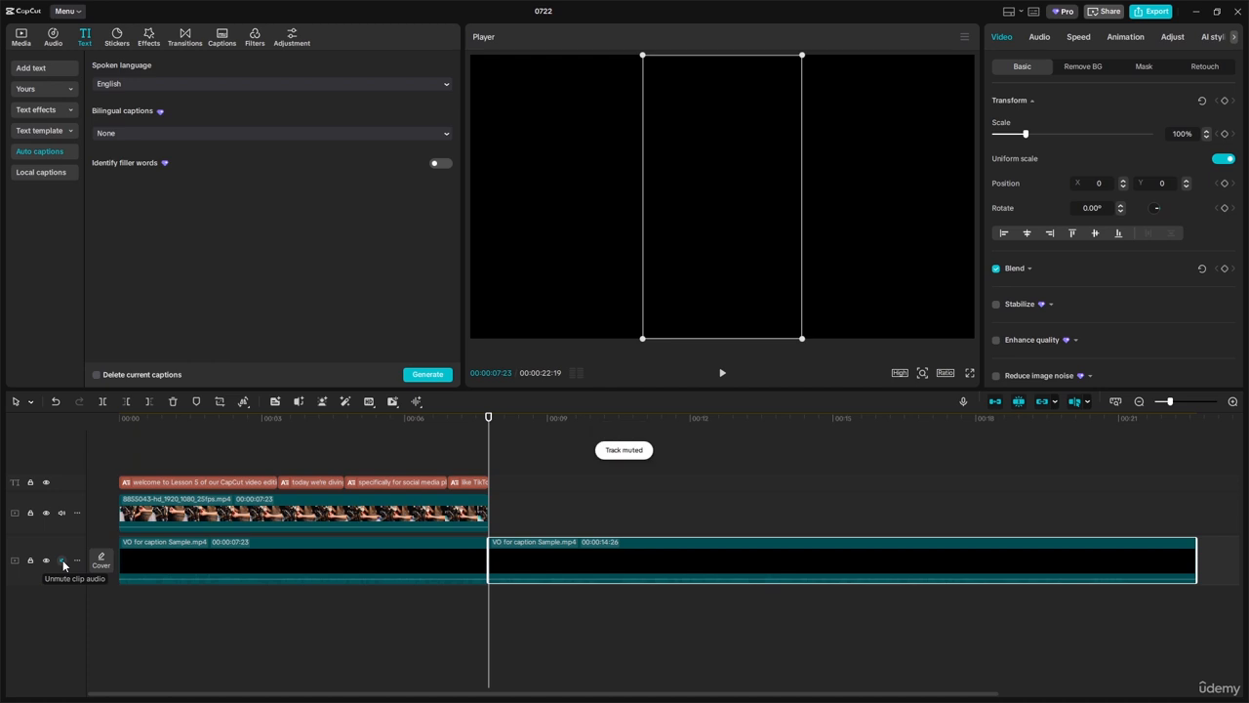
pyautogui.click(63, 562)
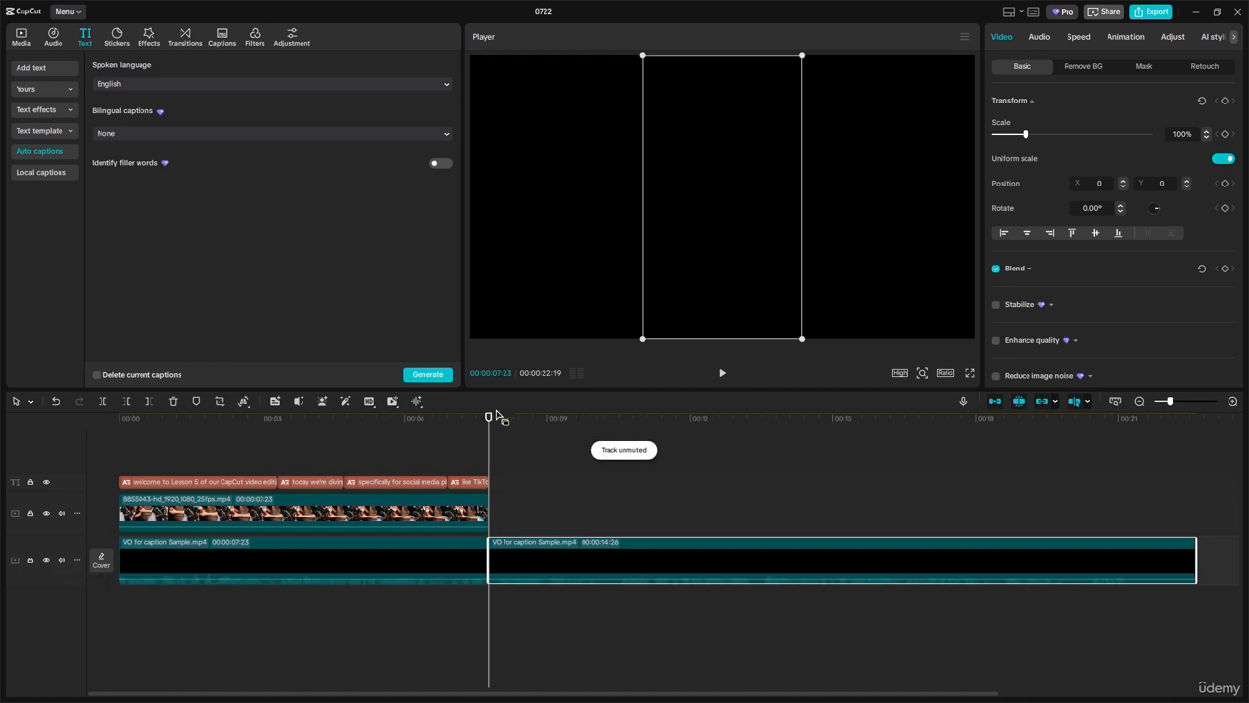
pyautogui.moveTo(489, 418); pyautogui.dragTo(527, 419)
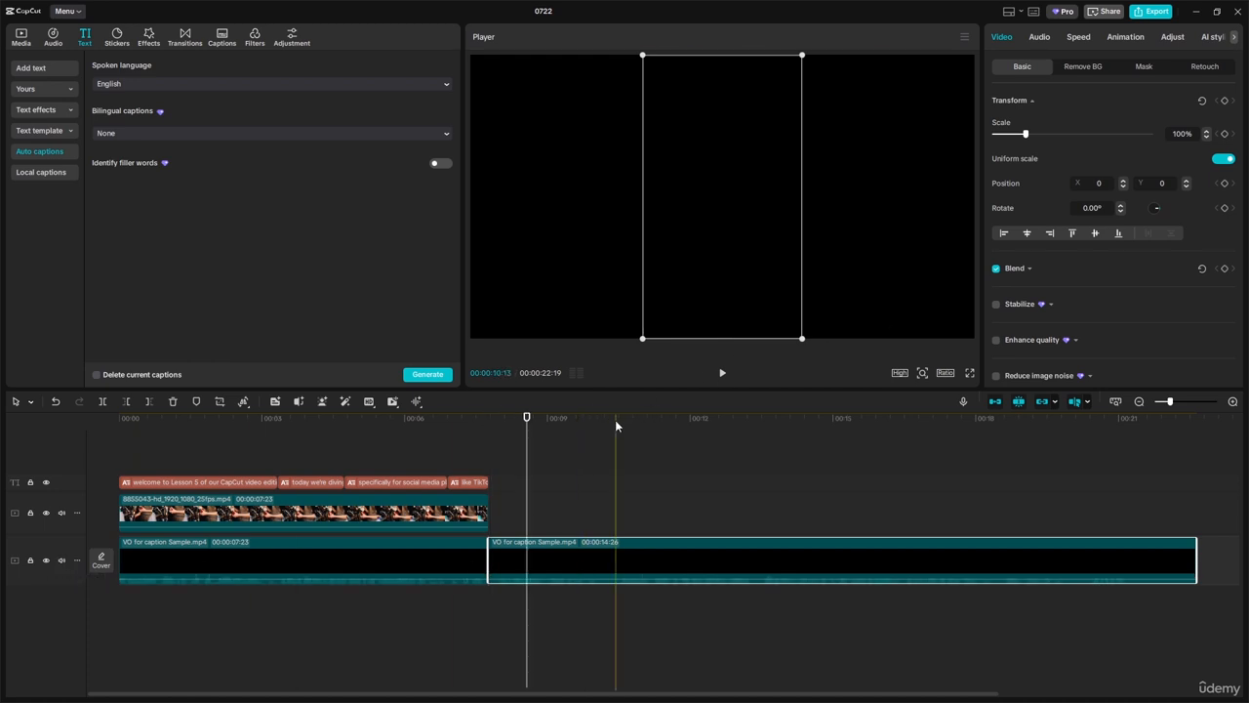
pyautogui.moveTo(615, 420); pyautogui.dragTo(651, 419)
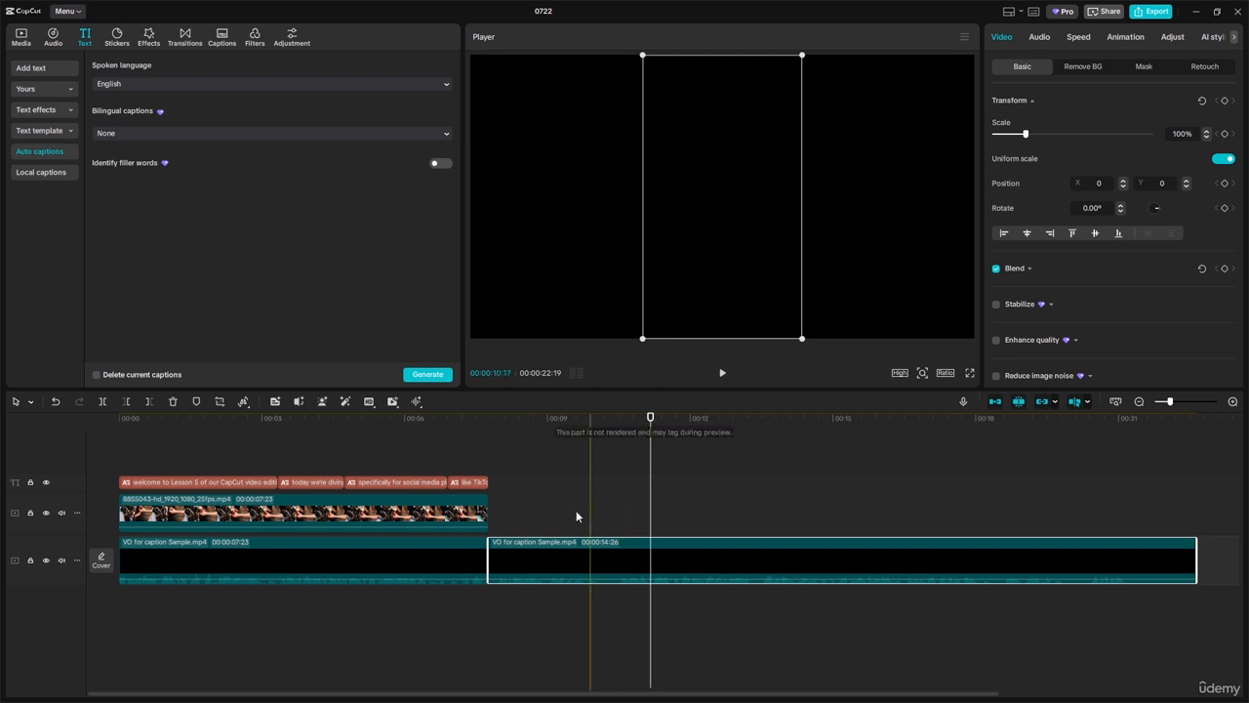
pyautogui.press('Delete')
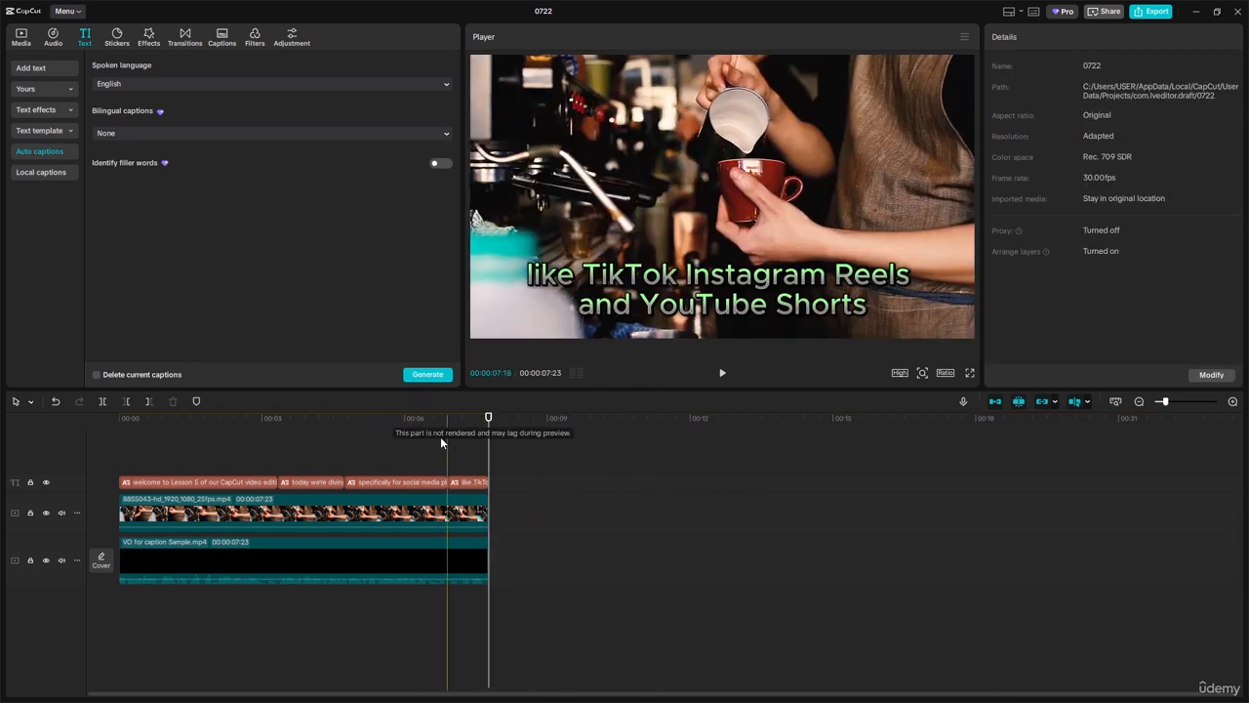
# Step: Add a default text clip at the end of the coffee clip reading "Limited Offer!" and enlarge it in the frame
pyautogui.click(49, 68)
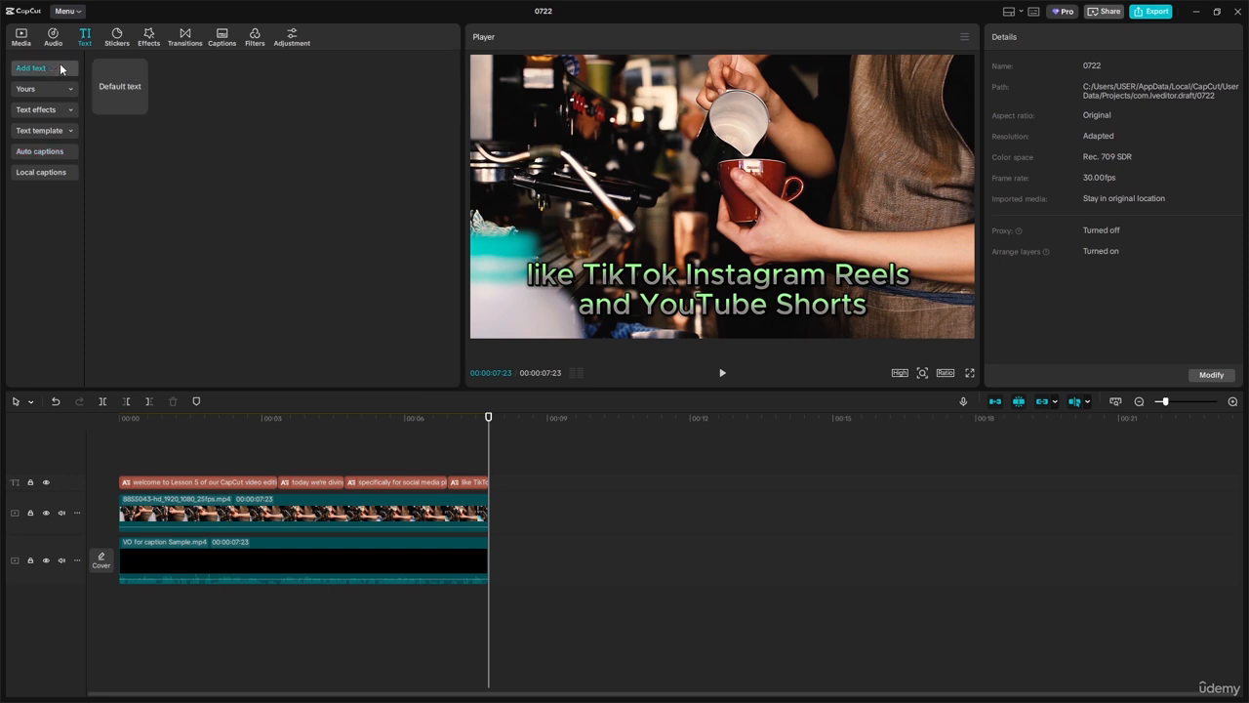
pyautogui.click(140, 106)
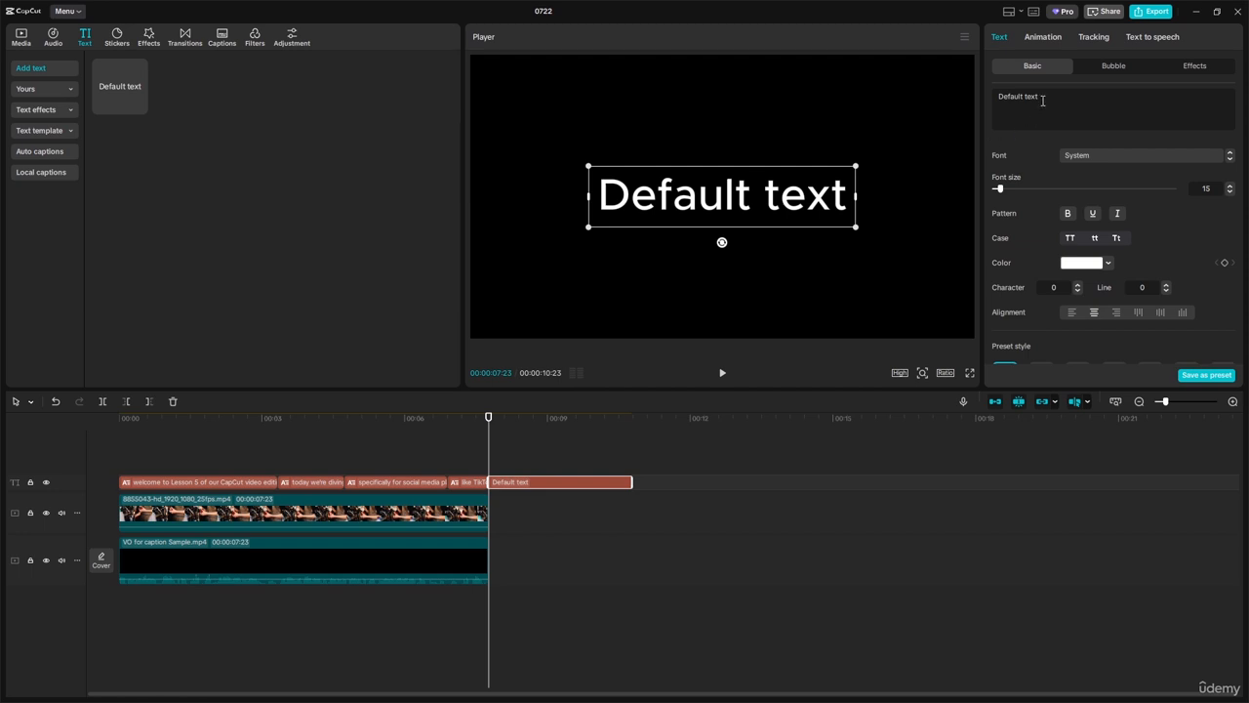
pyautogui.moveTo(1042, 101); pyautogui.dragTo(982, 99)
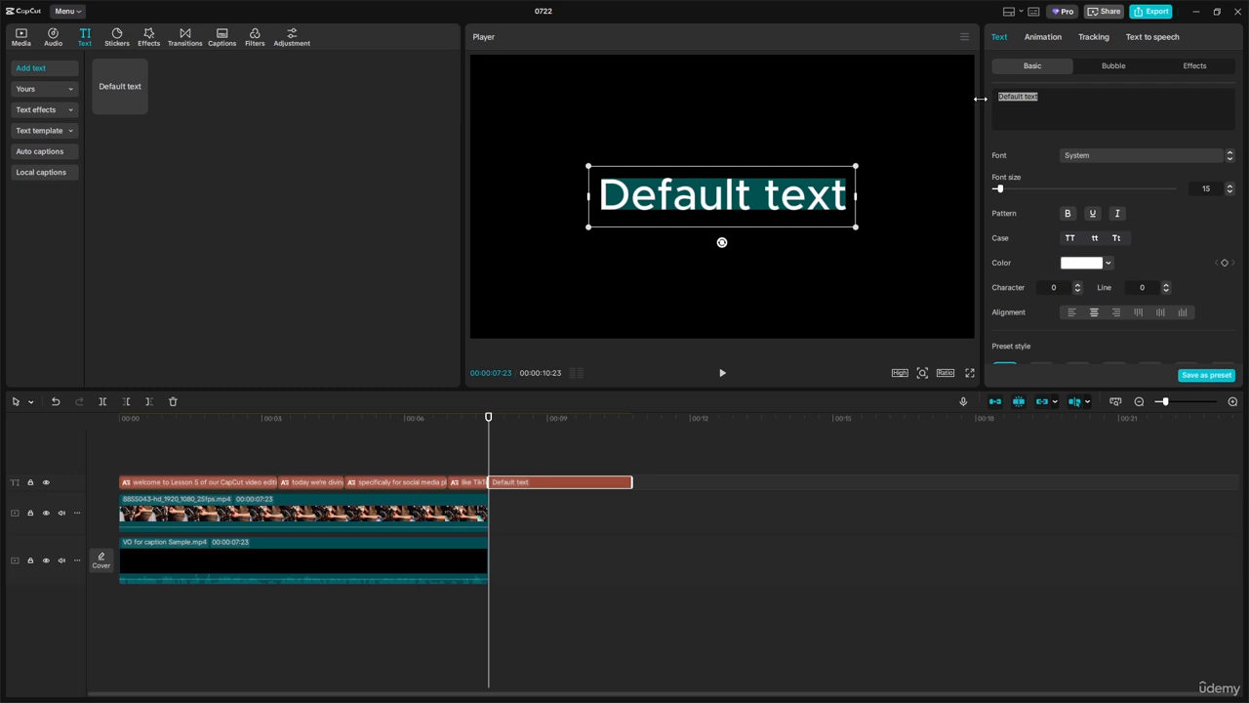
pyautogui.write('Li')
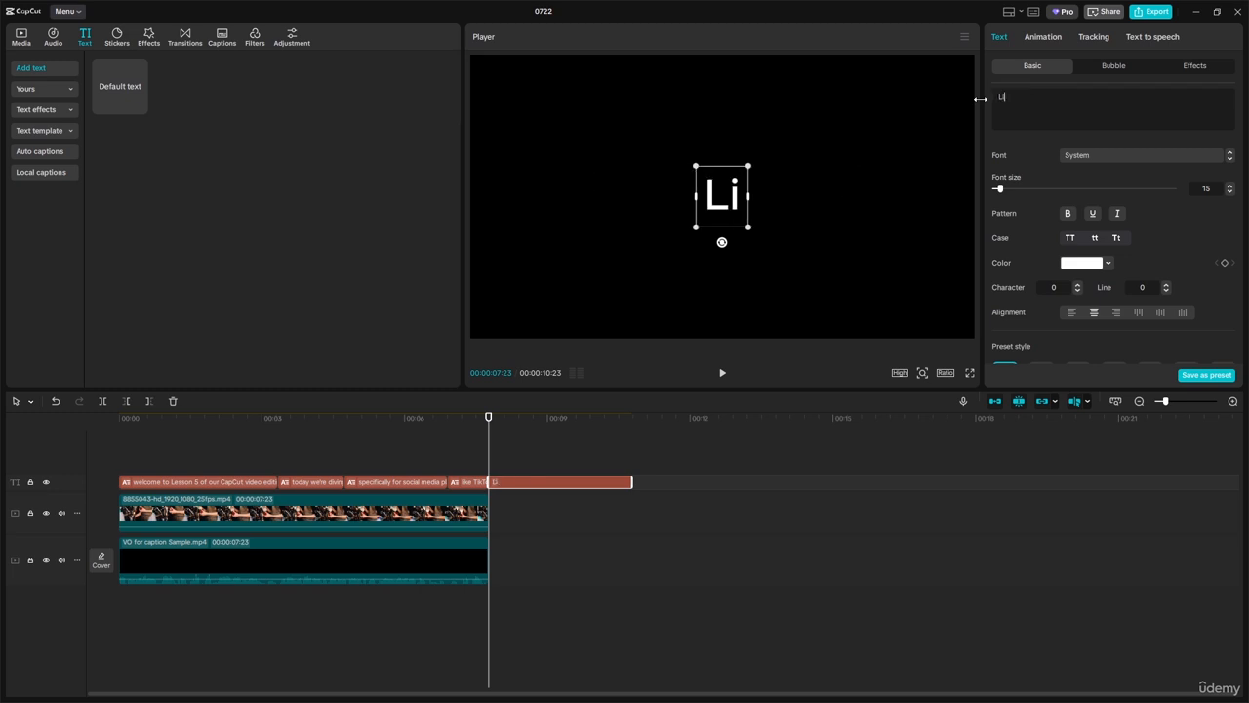
pyautogui.write('mited Offer')
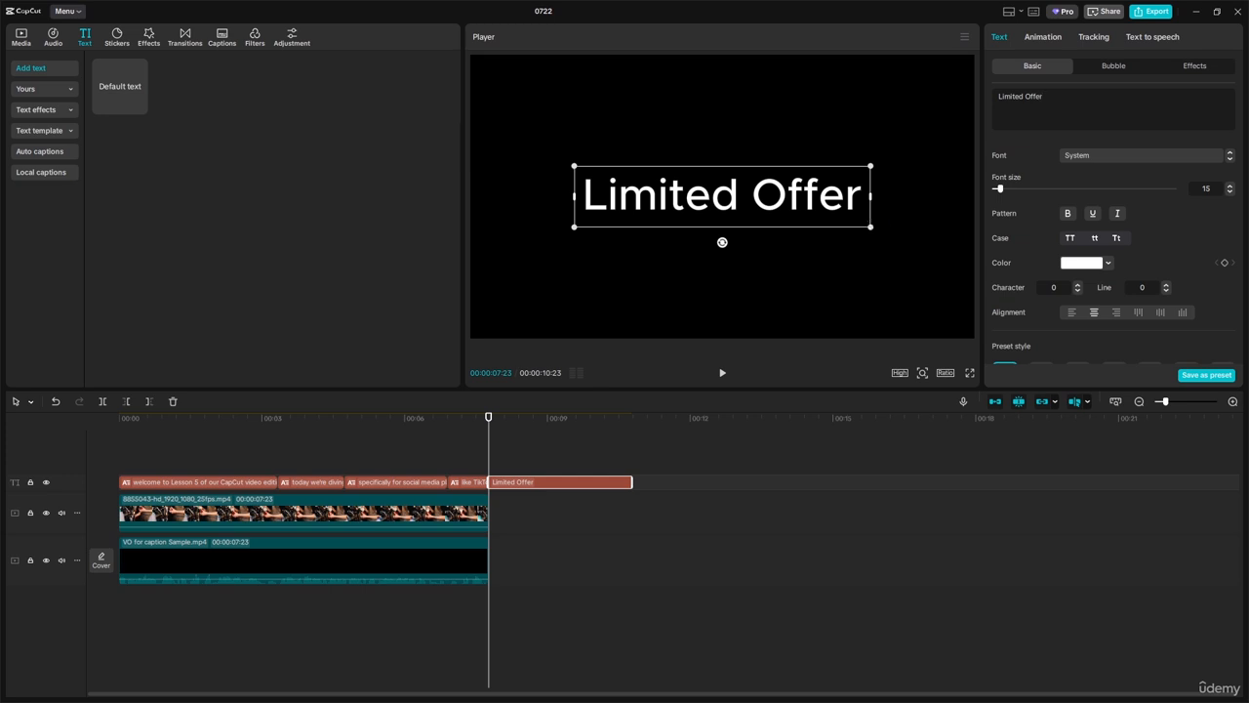
pyautogui.moveTo(871, 229); pyautogui.dragTo(932, 251)
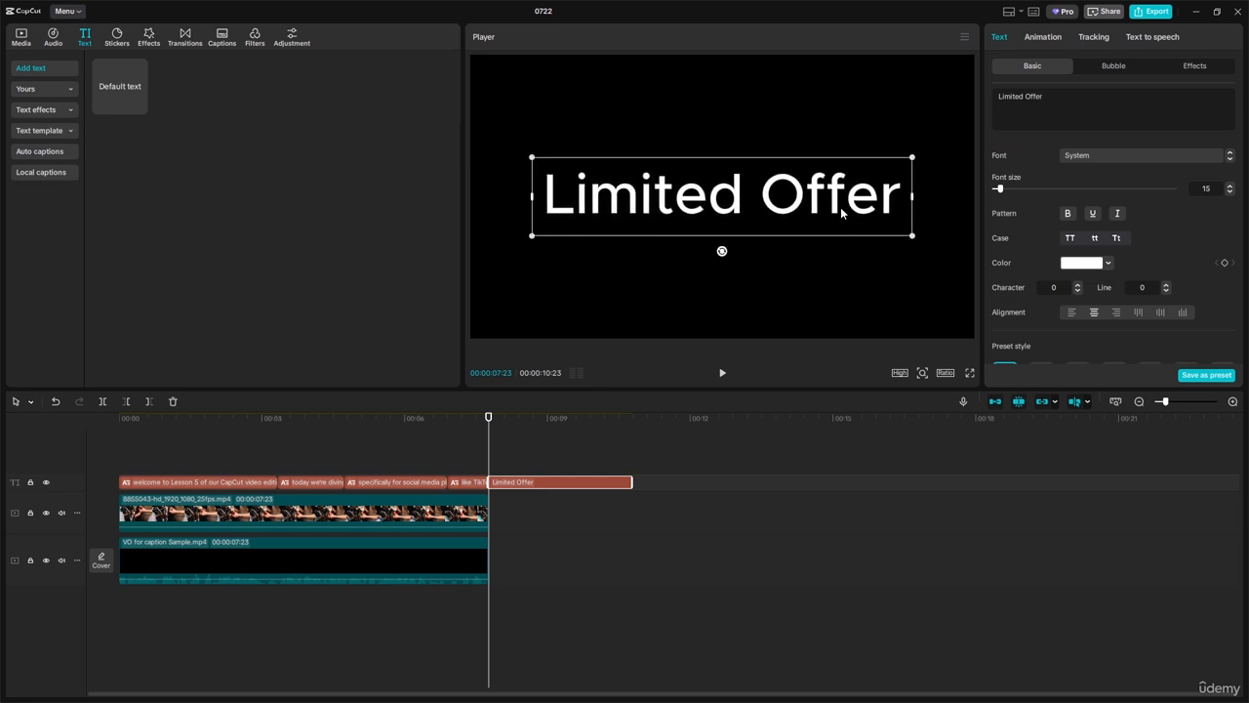
pyautogui.moveTo(886, 203); pyautogui.dragTo(835, 216)
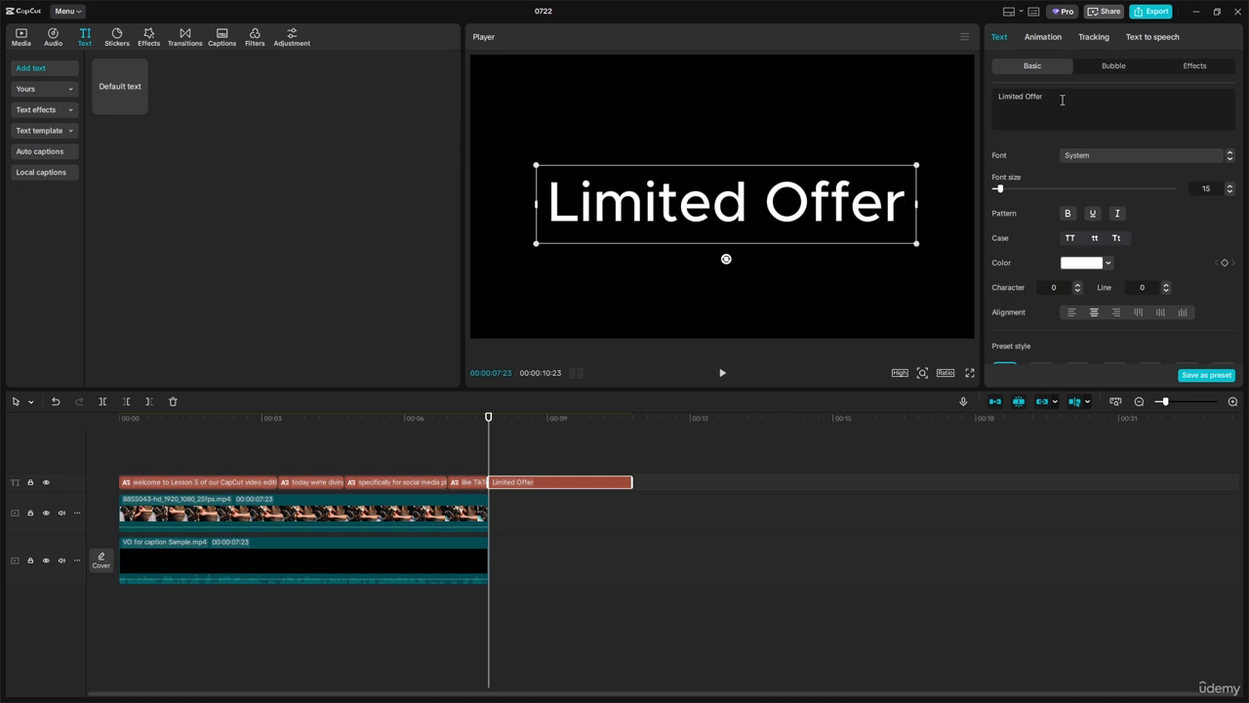
pyautogui.write('!')
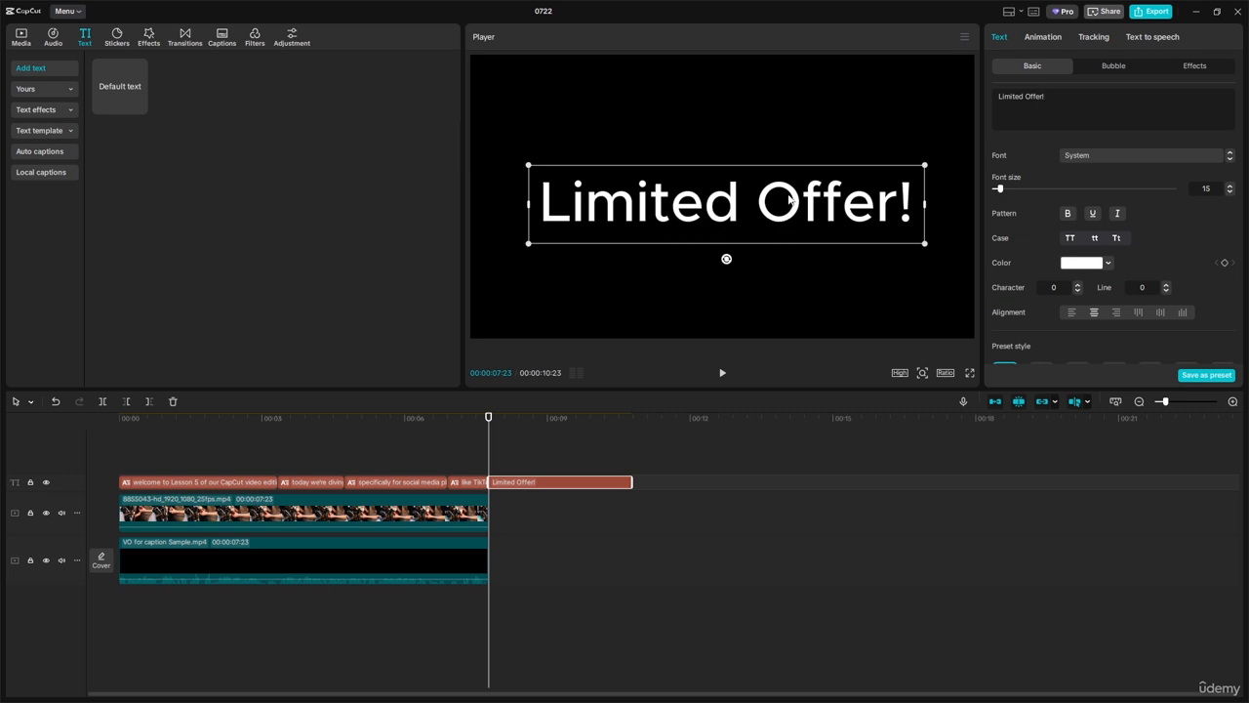
# Step: Move the "Limited Offer!" text to the lower part of the frame and shift its clip to start at about 00:00:10:13
pyautogui.moveTo(792, 201); pyautogui.dragTo(804, 267)
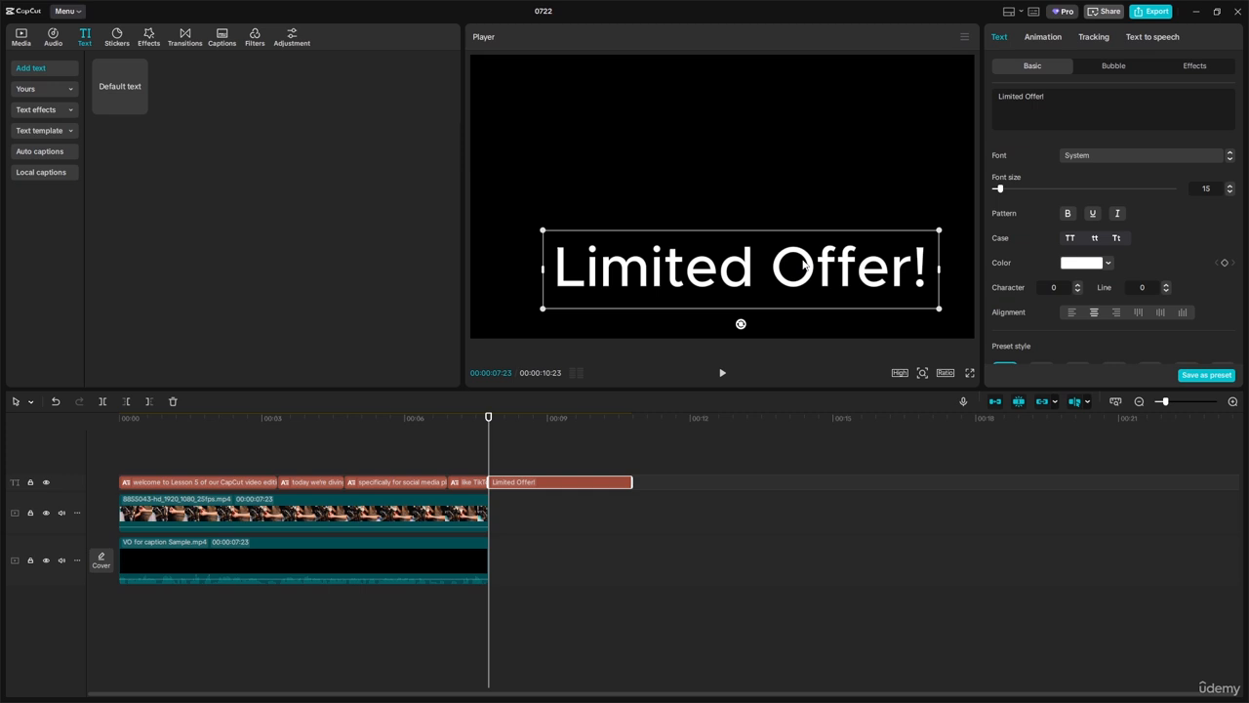
pyautogui.moveTo(563, 482); pyautogui.dragTo(689, 482)
# Step: Add a default text clip after the coffee clip reading "Discipline=Freedom" and fit it to end where the "Limited Offer!" clip starts, at 00:00:10:13
pyautogui.click(526, 478)
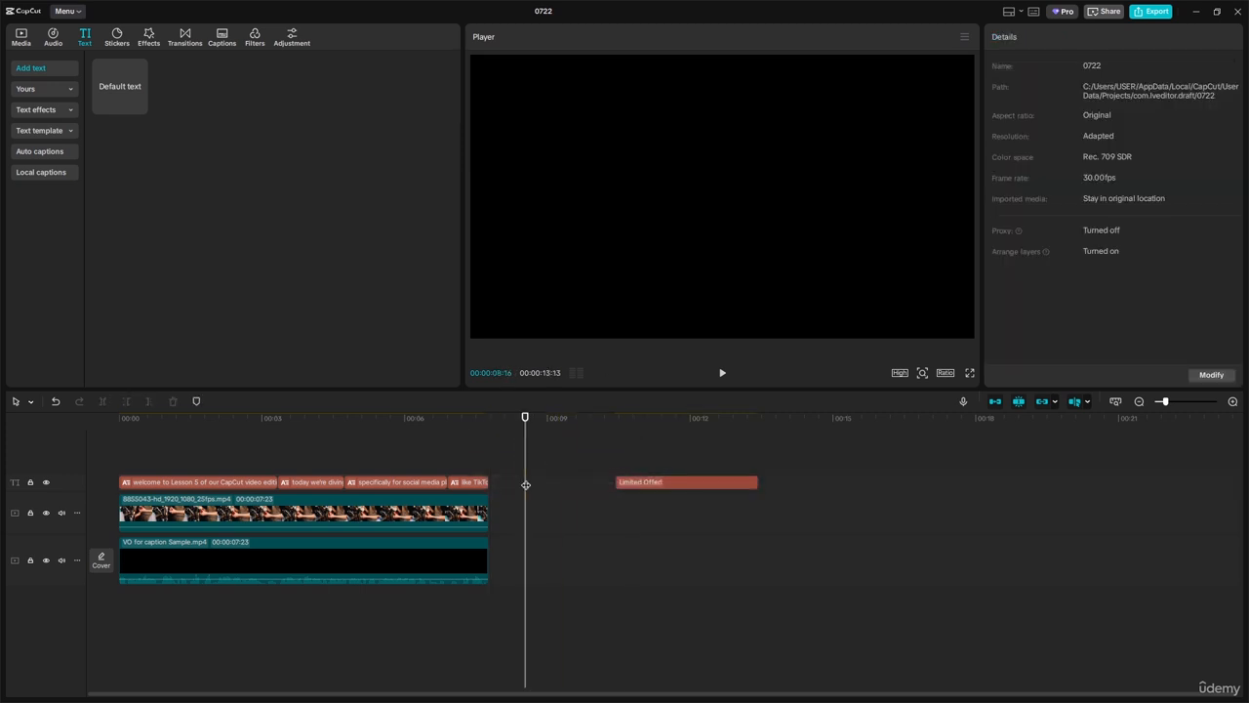
pyautogui.click(136, 104)
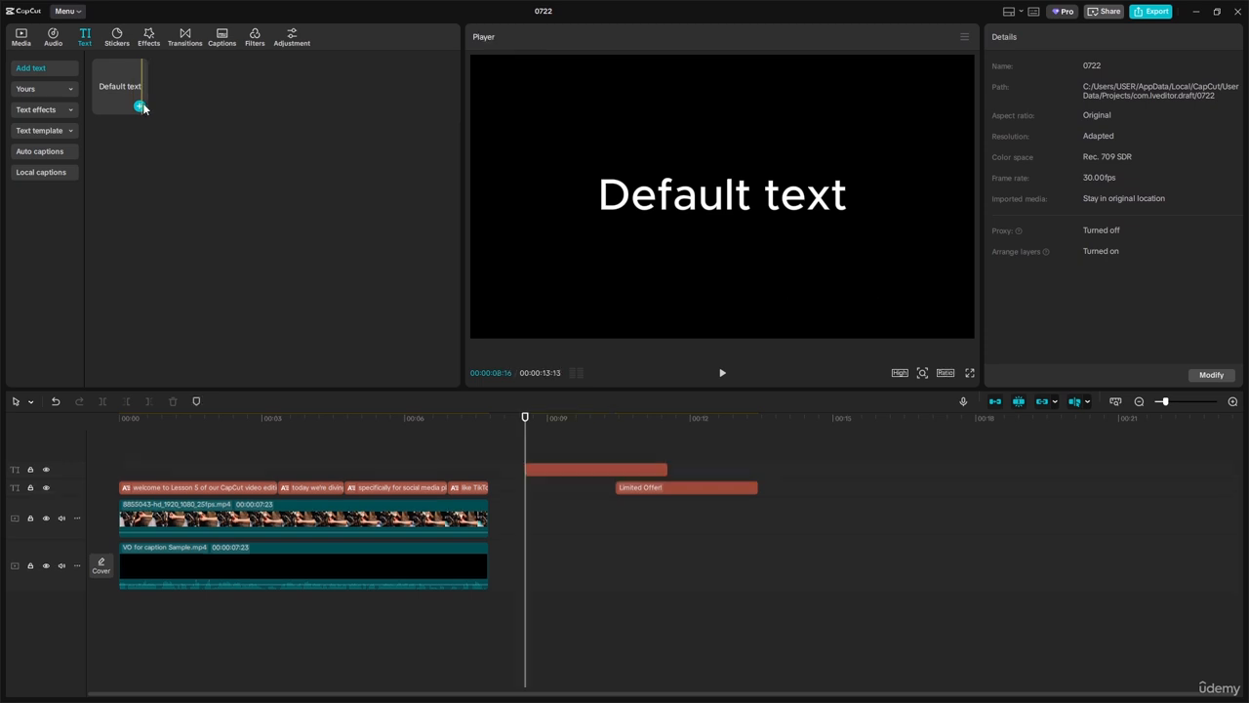
pyautogui.moveTo(1078, 101); pyautogui.dragTo(974, 105)
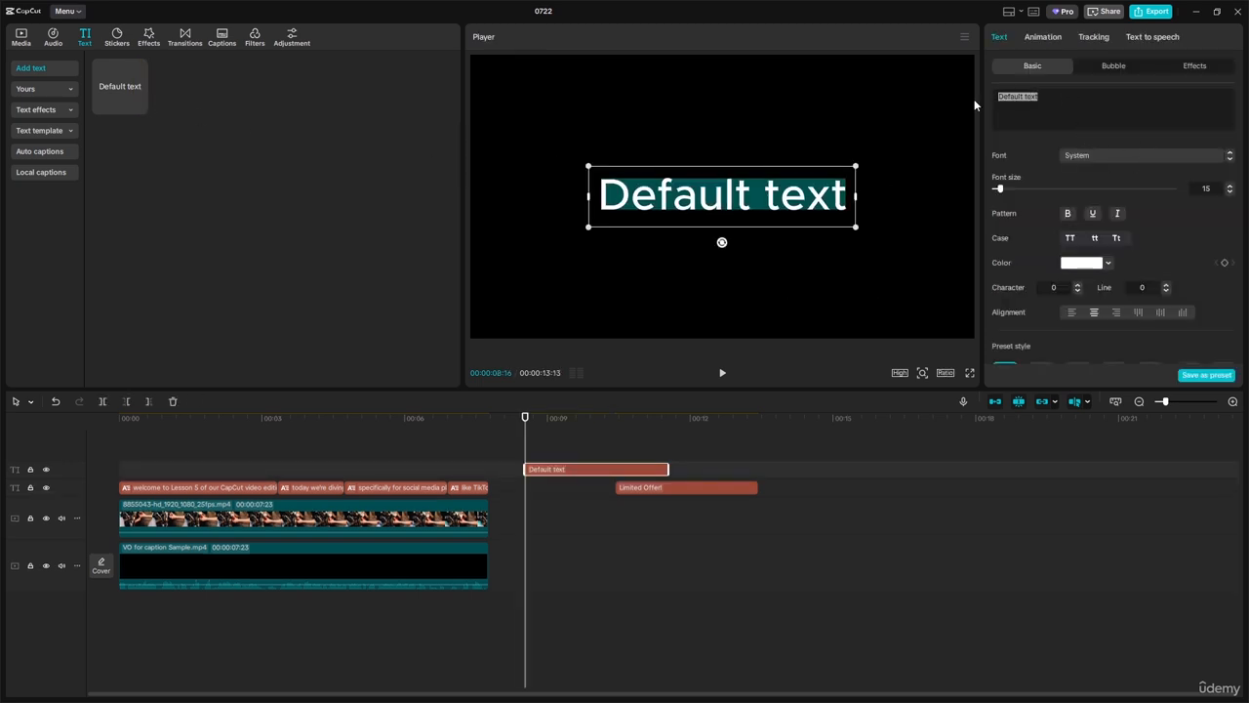
pyautogui.write('De')
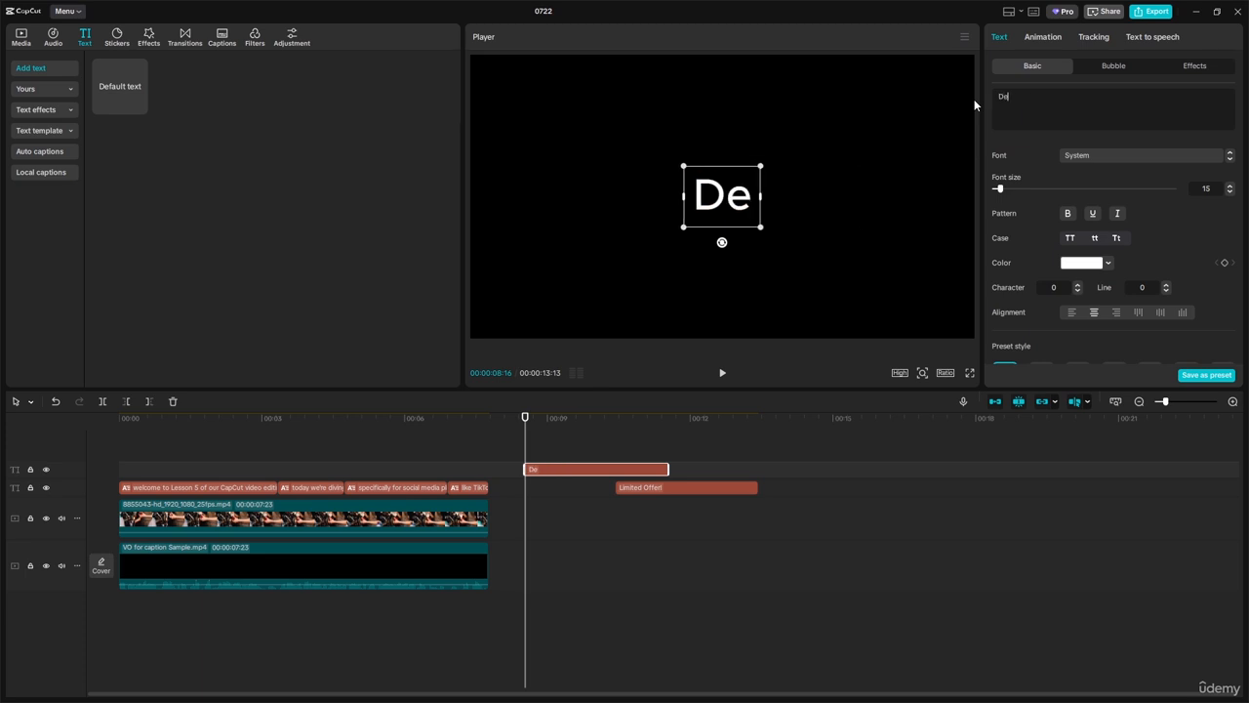
pyautogui.press('BackSpace')
pyautogui.write('is')
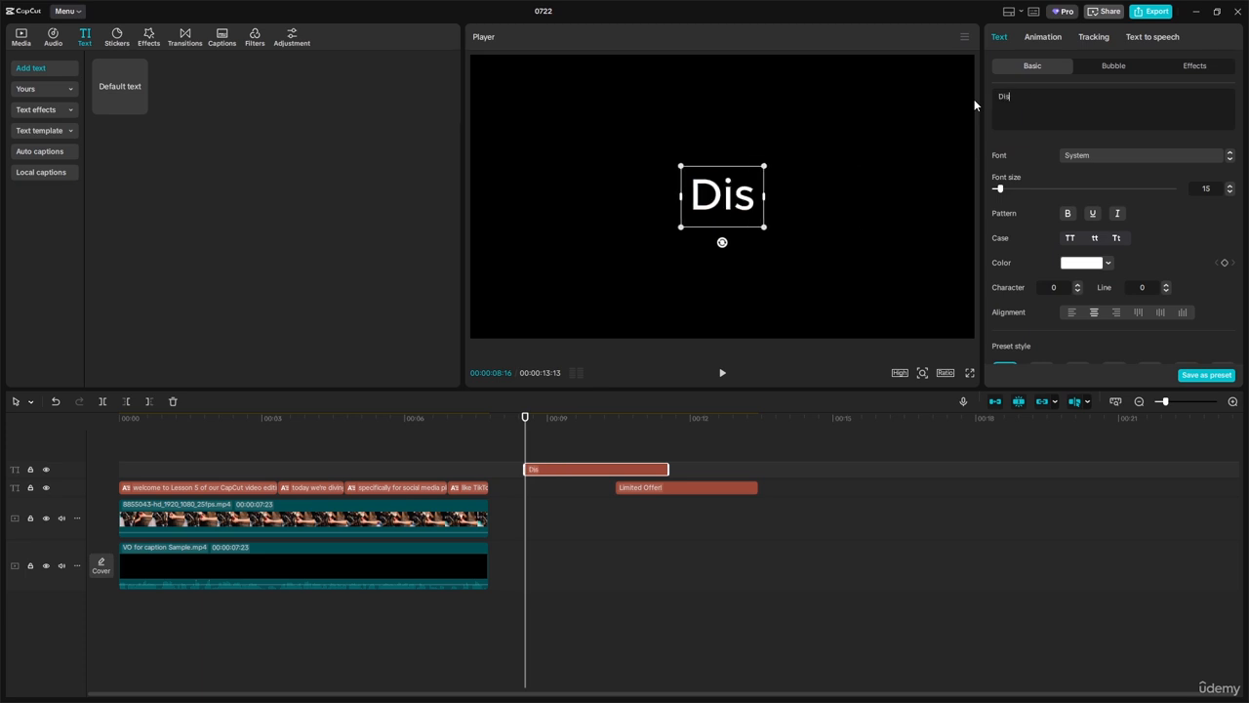
pyautogui.write('ciplint')
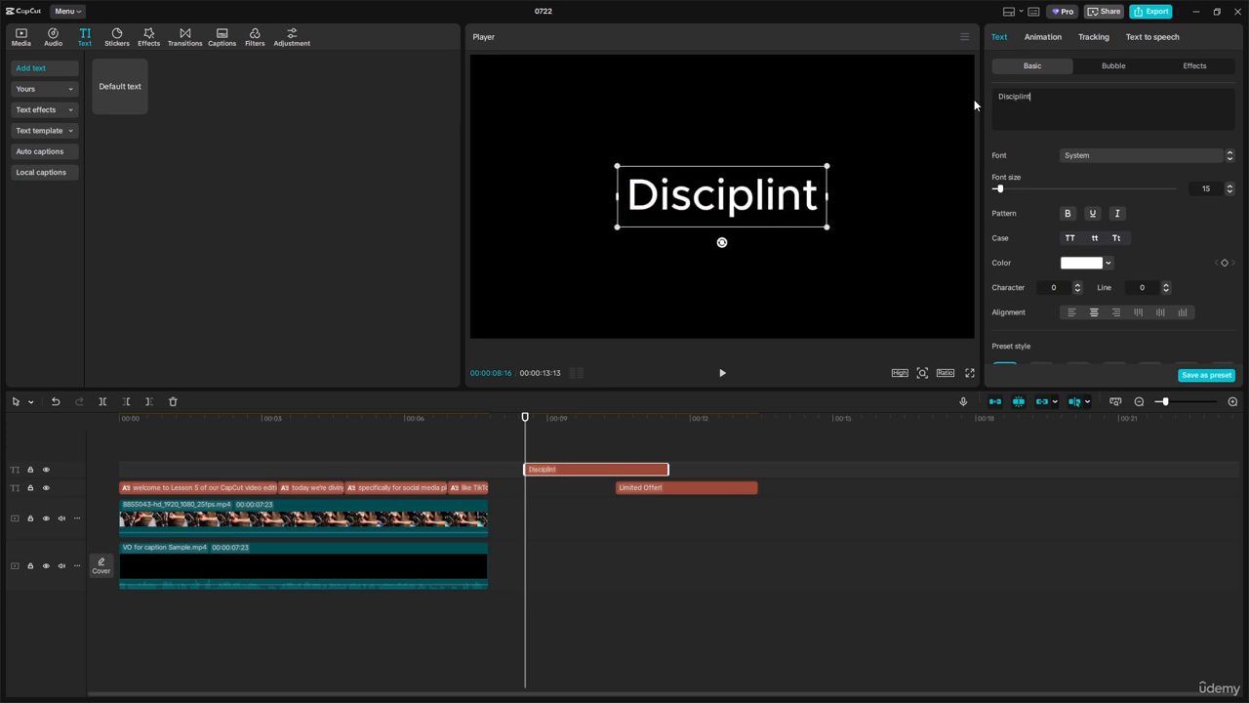
pyautogui.press('BackSpace')
pyautogui.write('e')
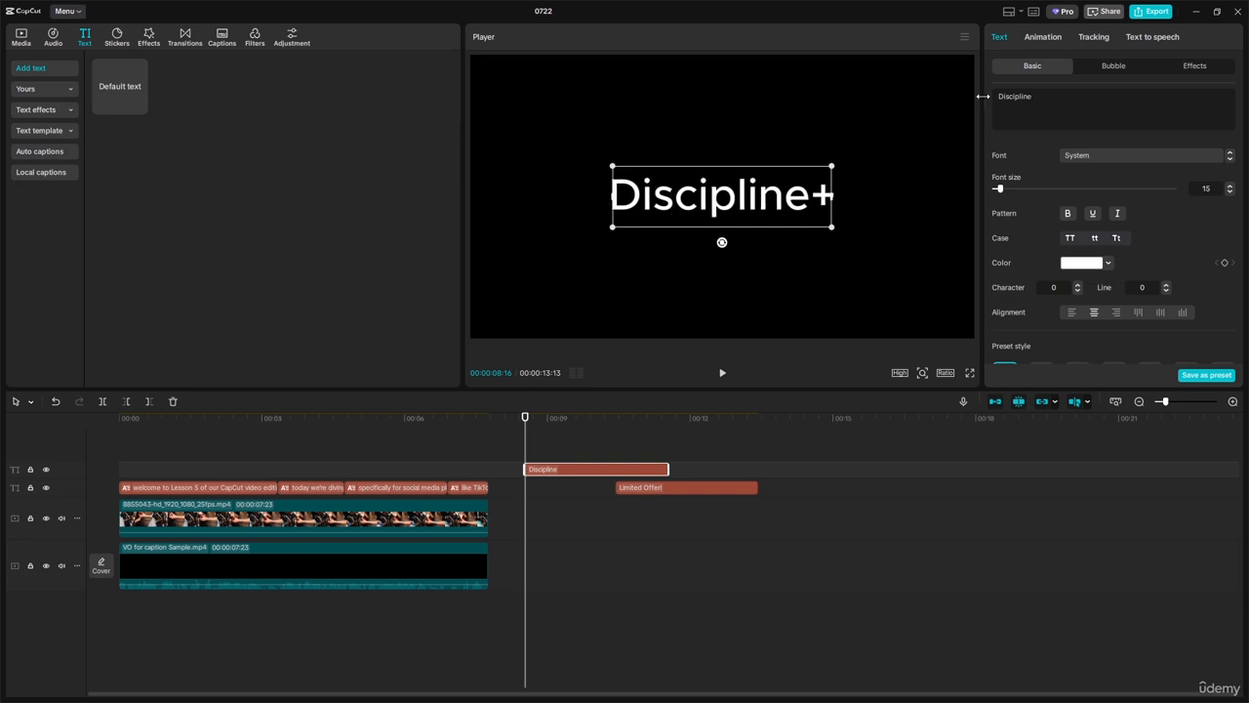
pyautogui.write('=')
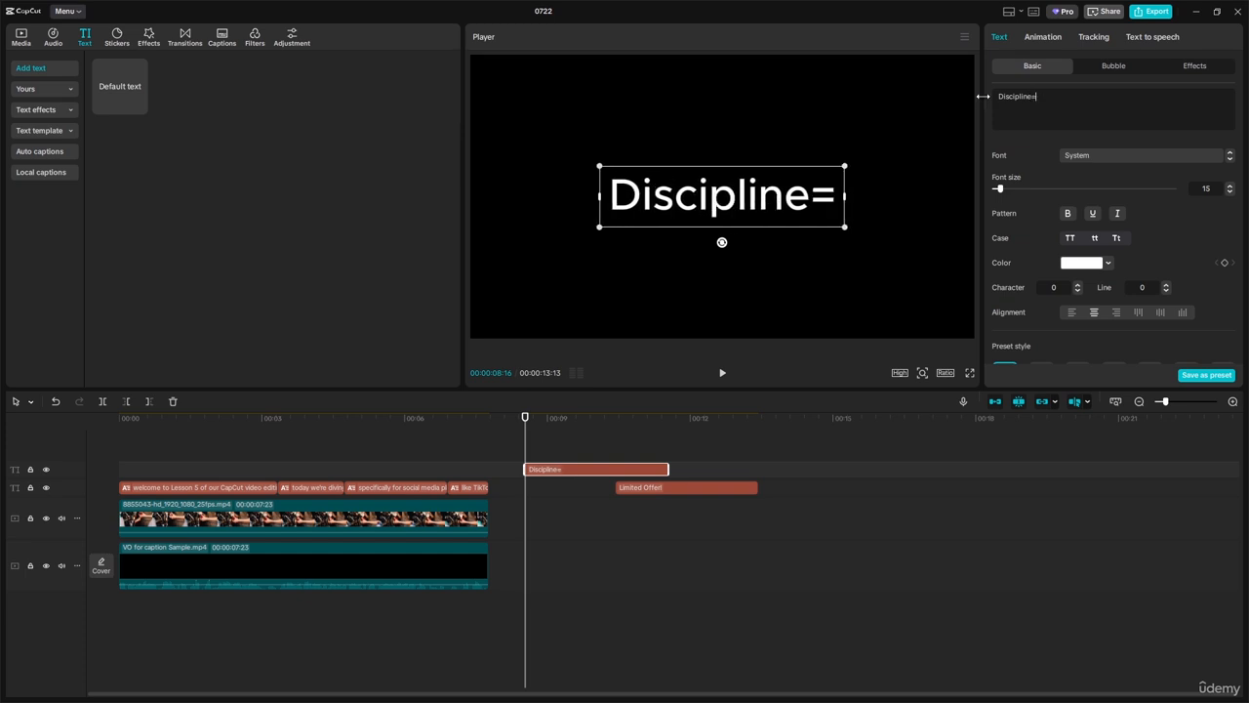
pyautogui.write('Free')
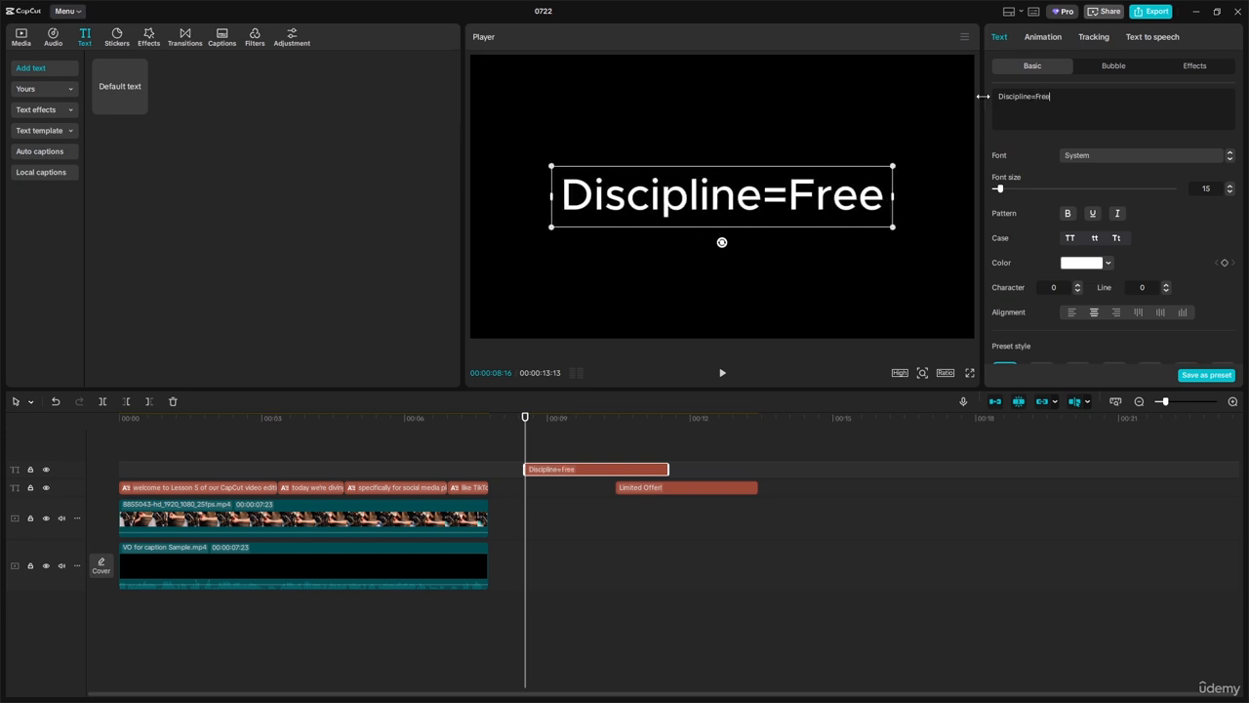
pyautogui.write('dom')
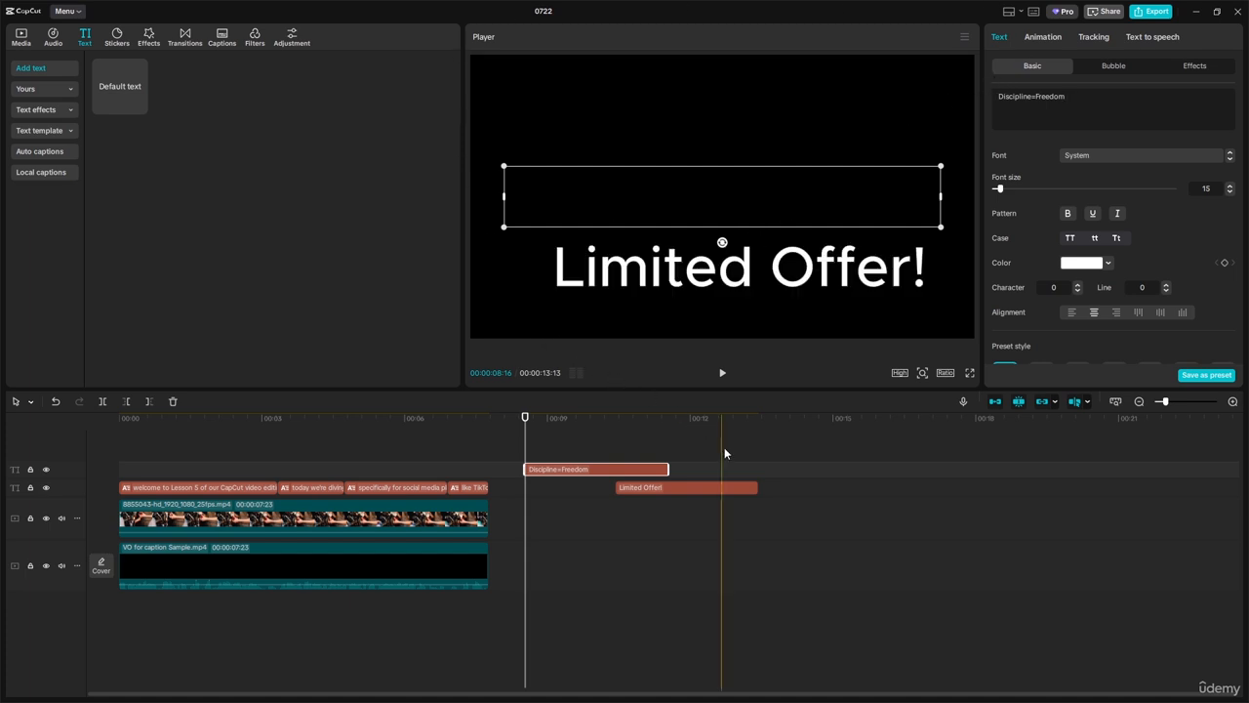
pyautogui.moveTo(607, 466)
pyautogui.mouseDown()
pyautogui.moveTo(594, 470)
pyautogui.moveTo(616, 473)
pyautogui.mouseUp()
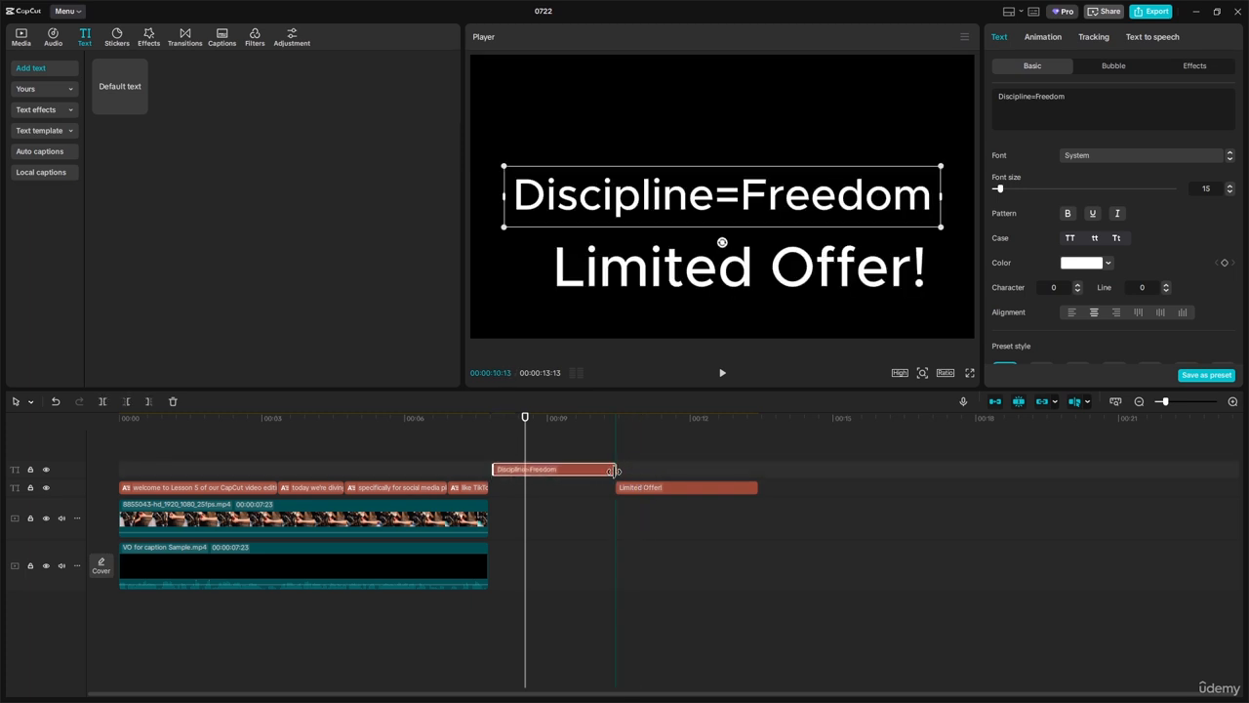
# Step: Give the "Discipline=Freedom" text the Fly In entrance animation with a 1.7 s duration, trying Zoom In before reapplying Fly In
pyautogui.click(1044, 37)
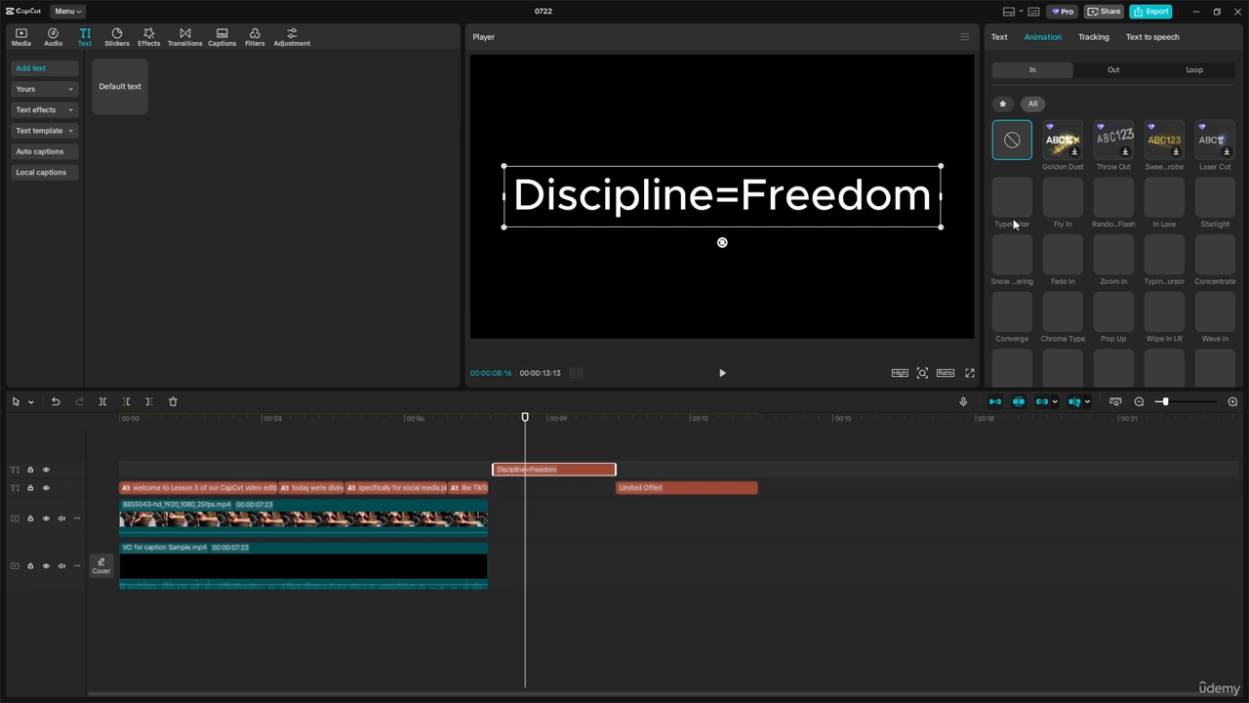
pyautogui.click(1060, 203)
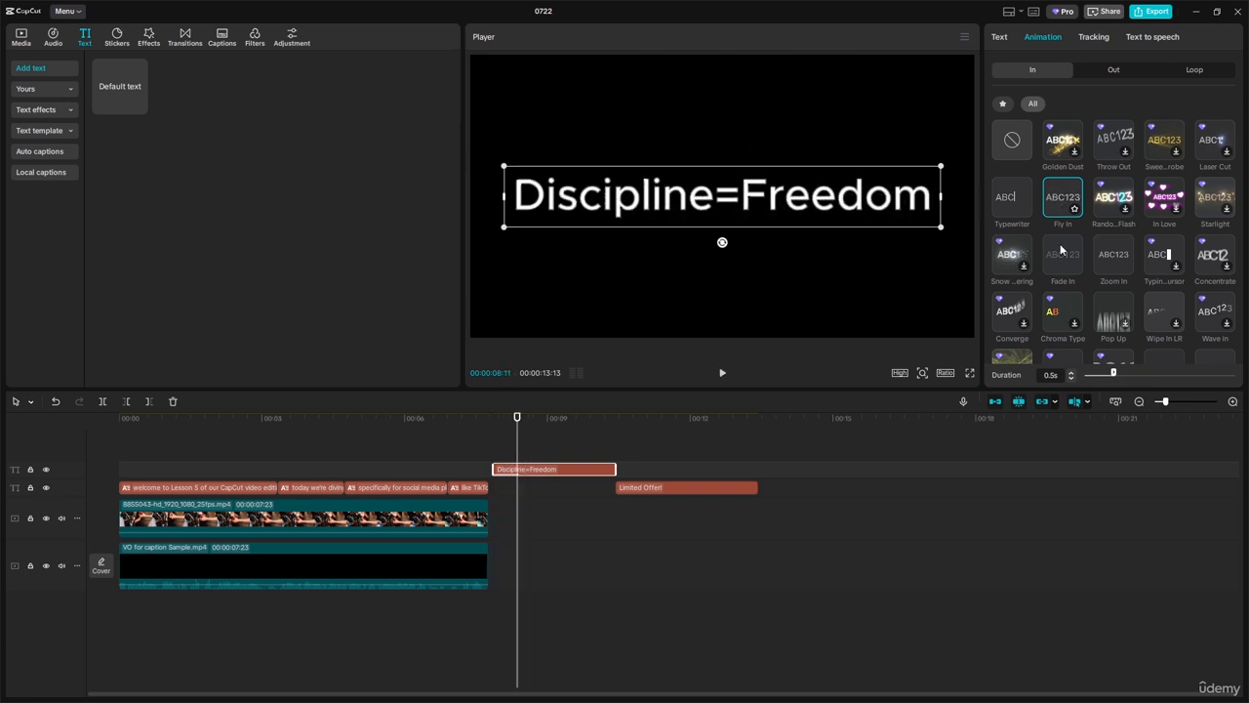
pyautogui.moveTo(1114, 373); pyautogui.dragTo(1181, 376)
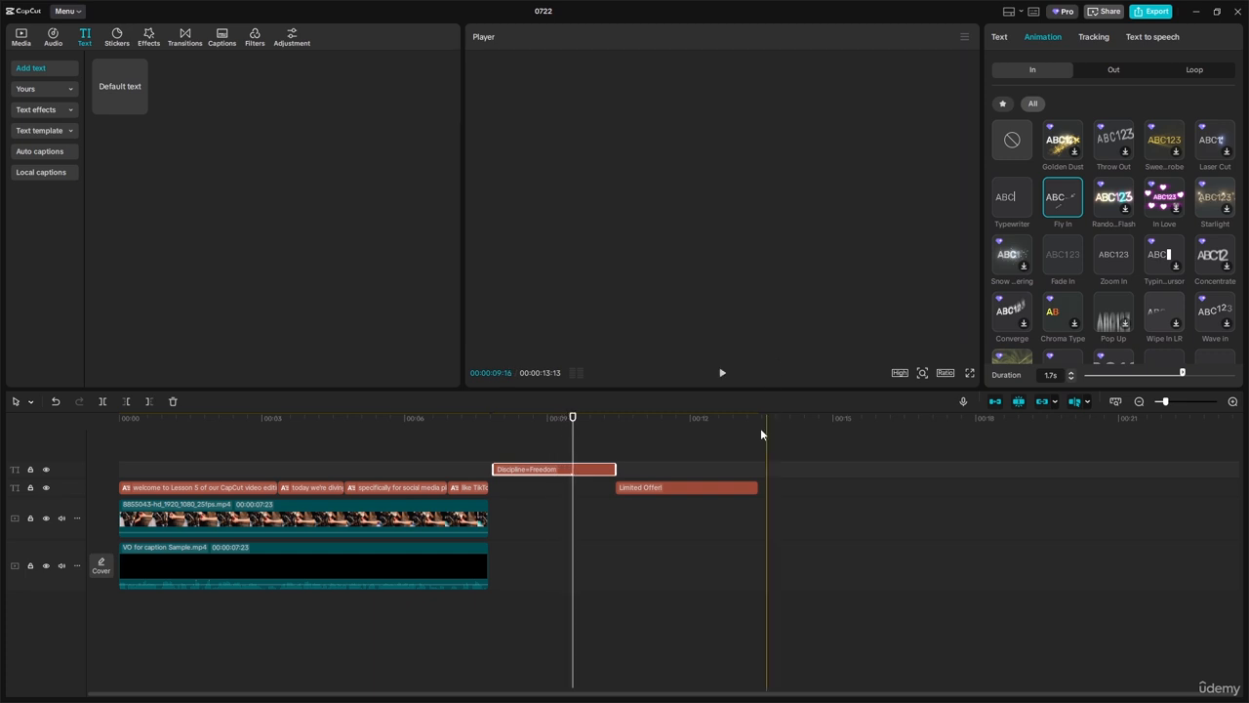
pyautogui.moveTo(580, 418); pyautogui.dragTo(654, 431)
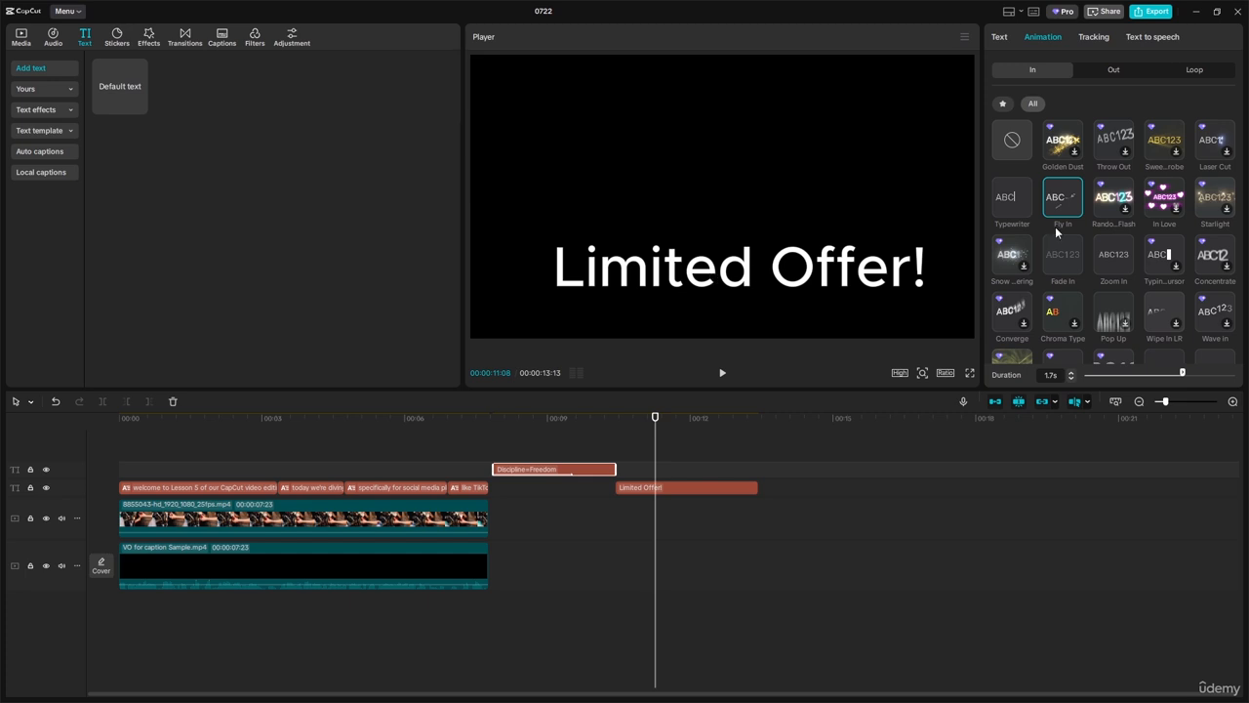
pyautogui.click(1119, 262)
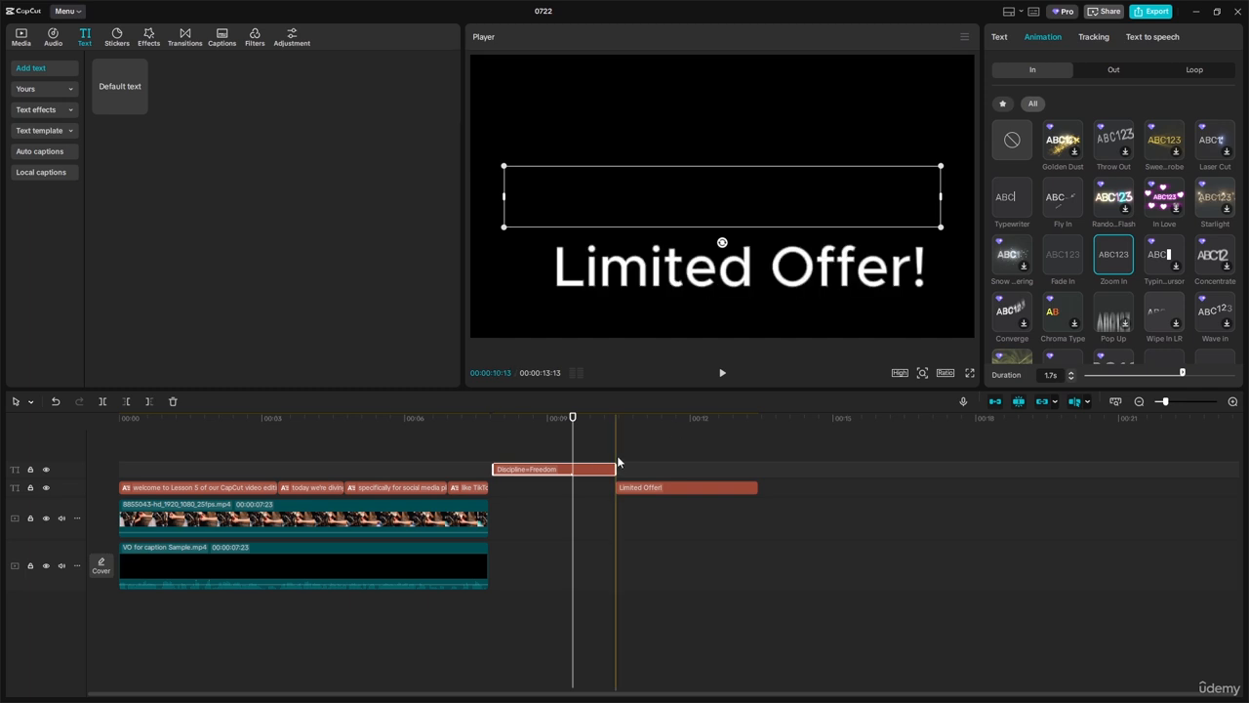
pyautogui.click(1073, 205)
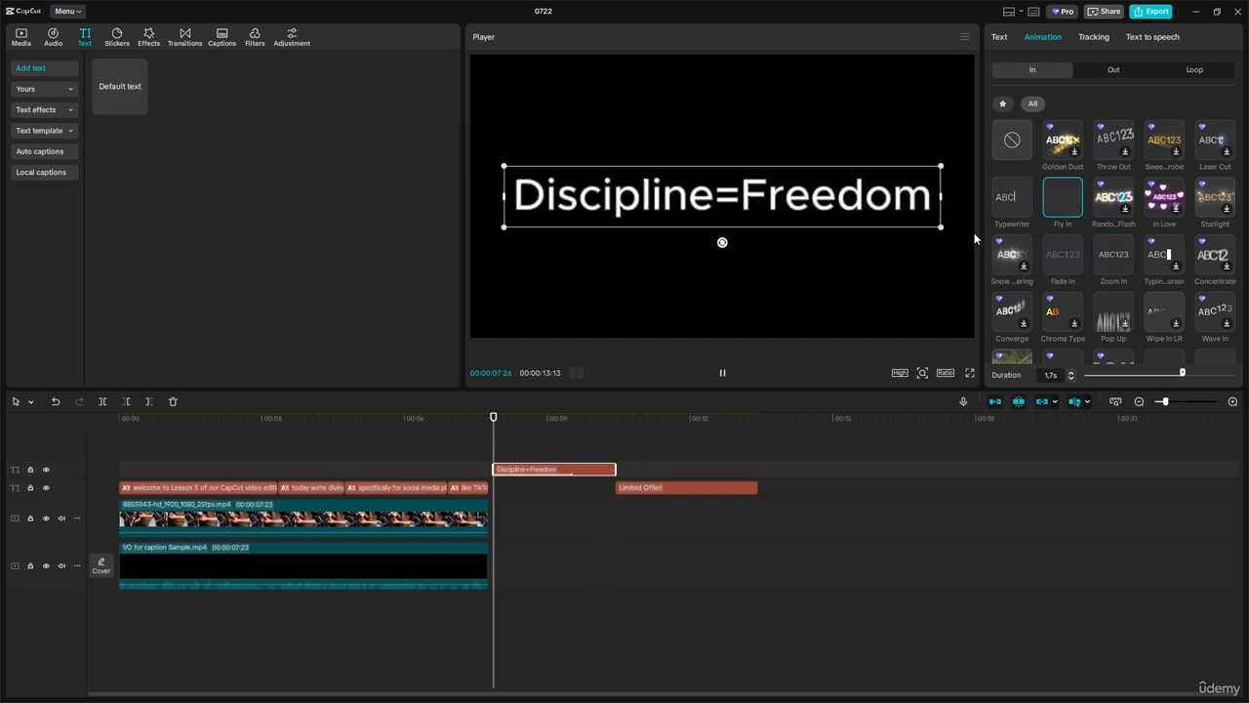
# Step: Apply the Zoom In entrance animation with a 0.7 s duration to the "Limited Offer!" text and move the text slightly up in the frame
pyautogui.click(705, 486)
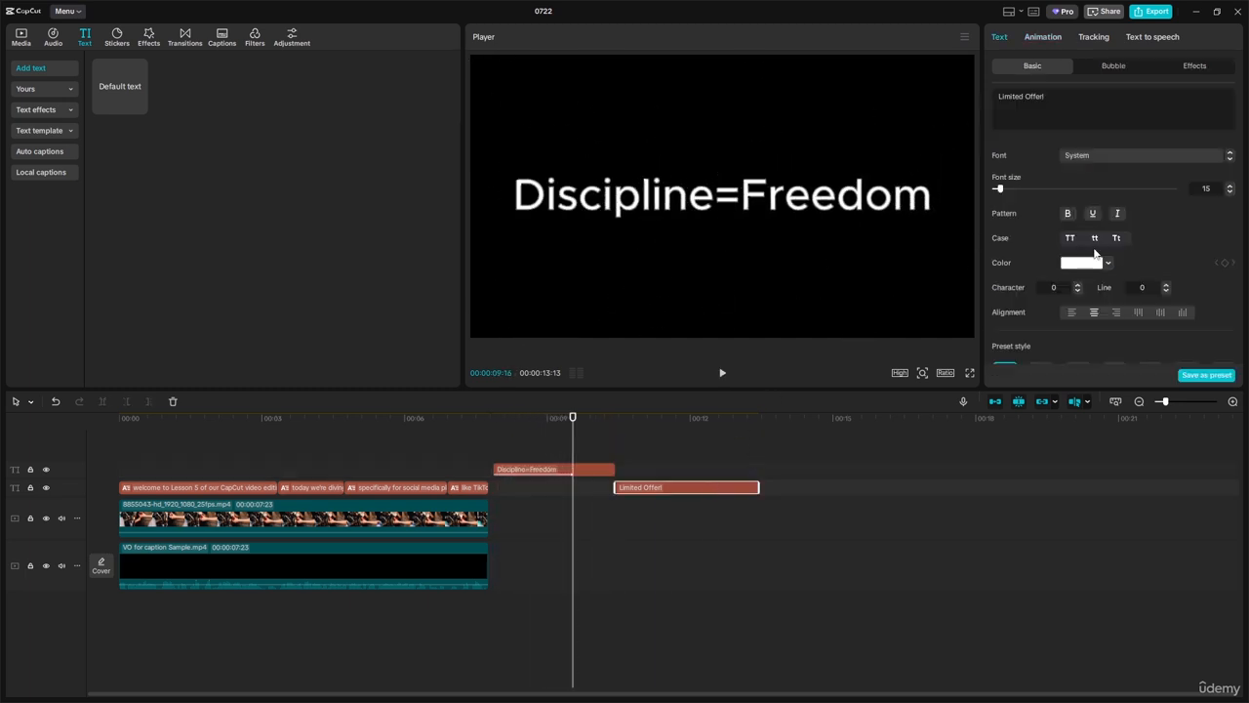
pyautogui.click(1052, 38)
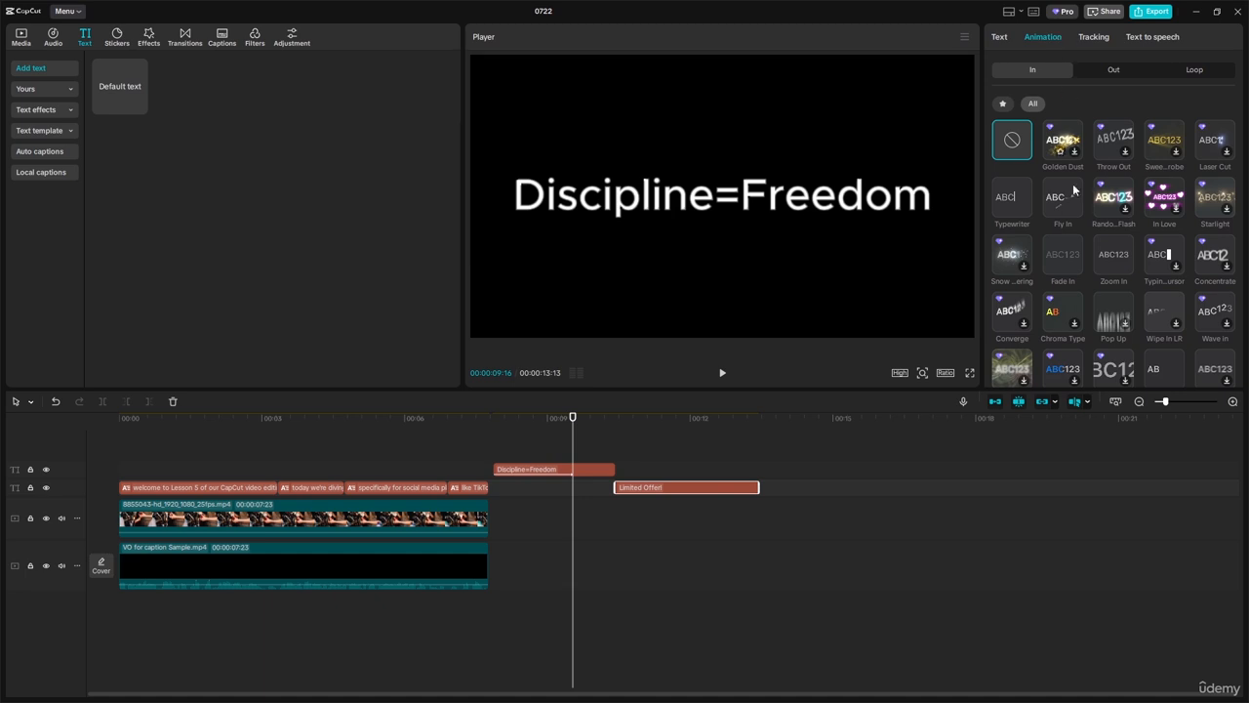
pyautogui.click(1115, 250)
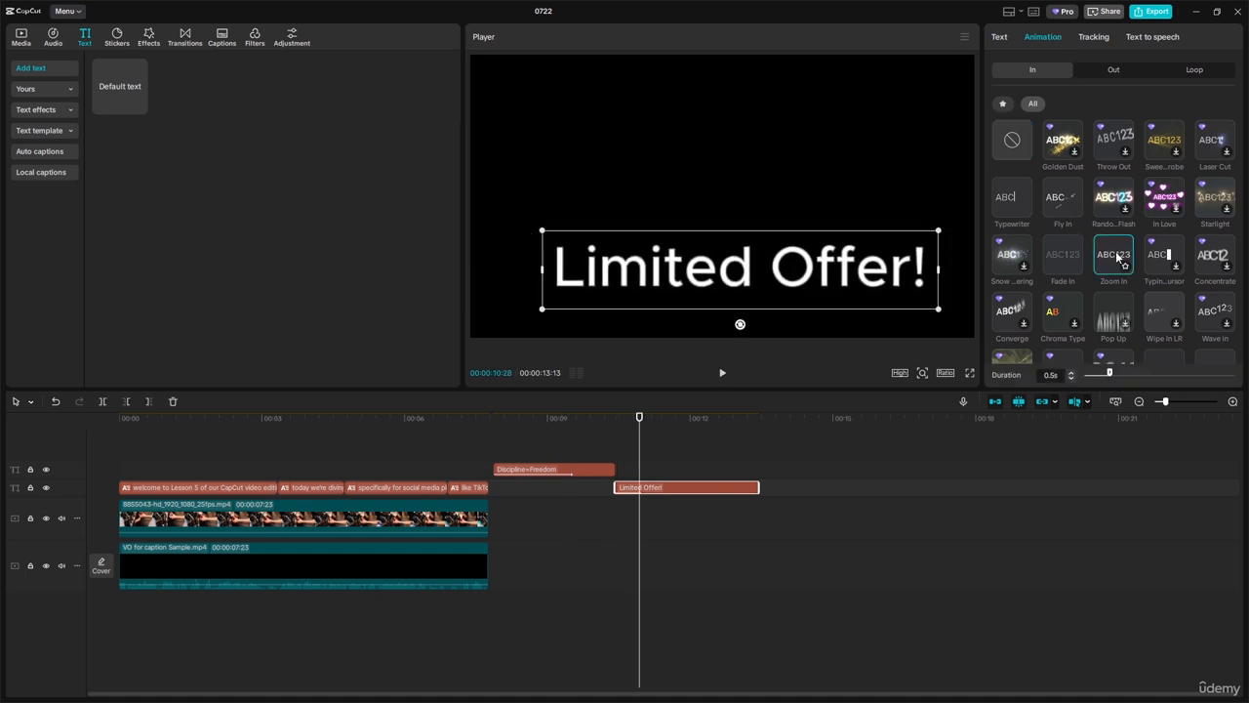
pyautogui.moveTo(843, 270); pyautogui.dragTo(847, 232)
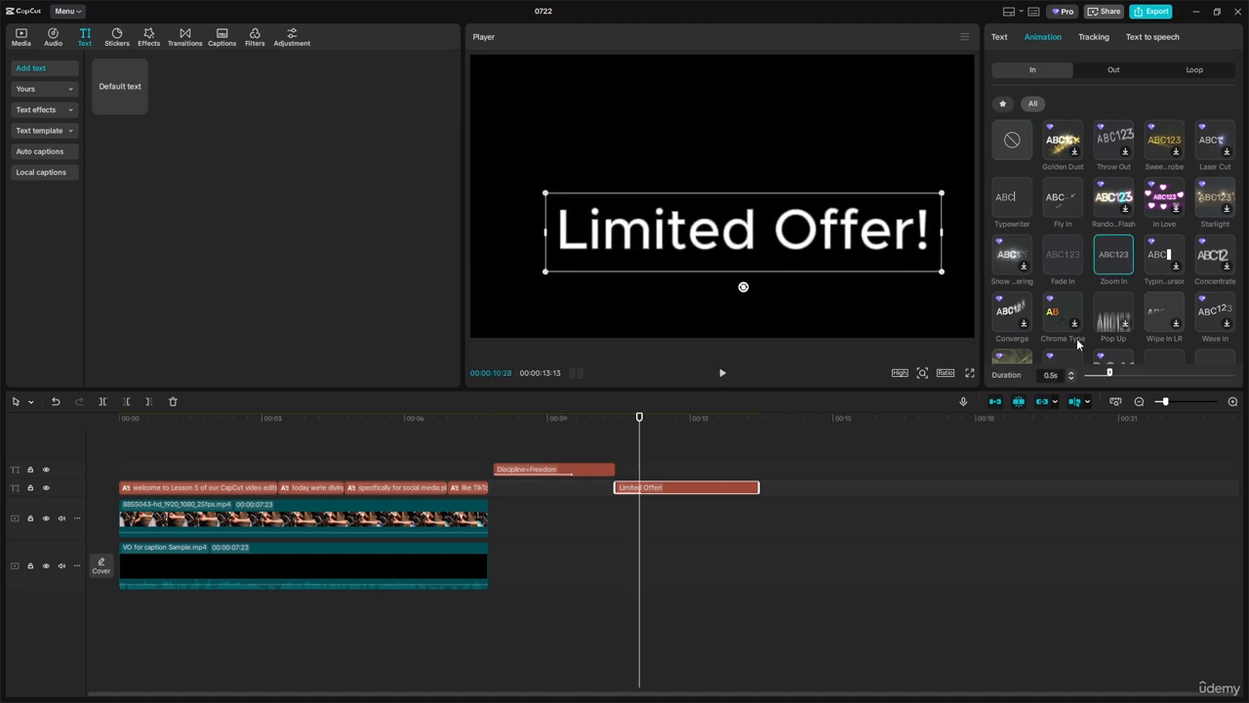
pyautogui.moveTo(1111, 378); pyautogui.dragTo(1118, 378)
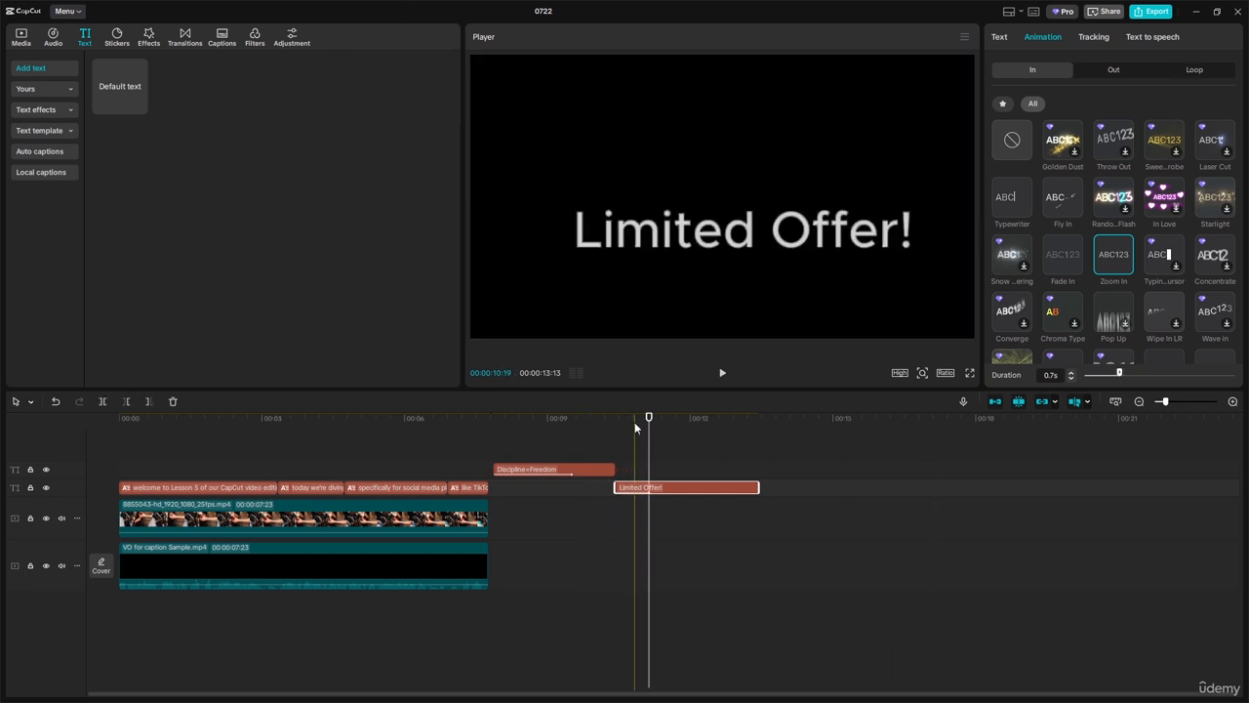
# Step: Play back the sequence from 00:00:07:15, near the end of the coffee clip, to check both title animations
pyautogui.click(527, 418)
pyautogui.moveTo(460, 416); pyautogui.dragTo(476, 418)
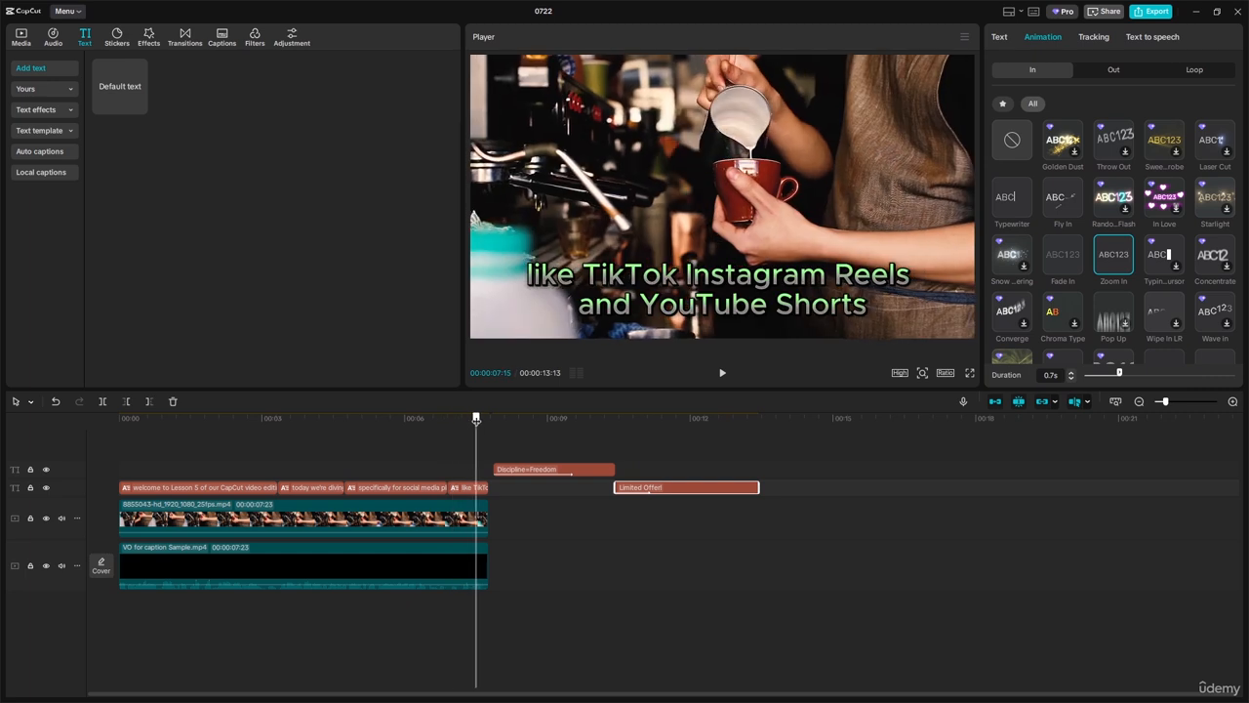
pyautogui.press('space')
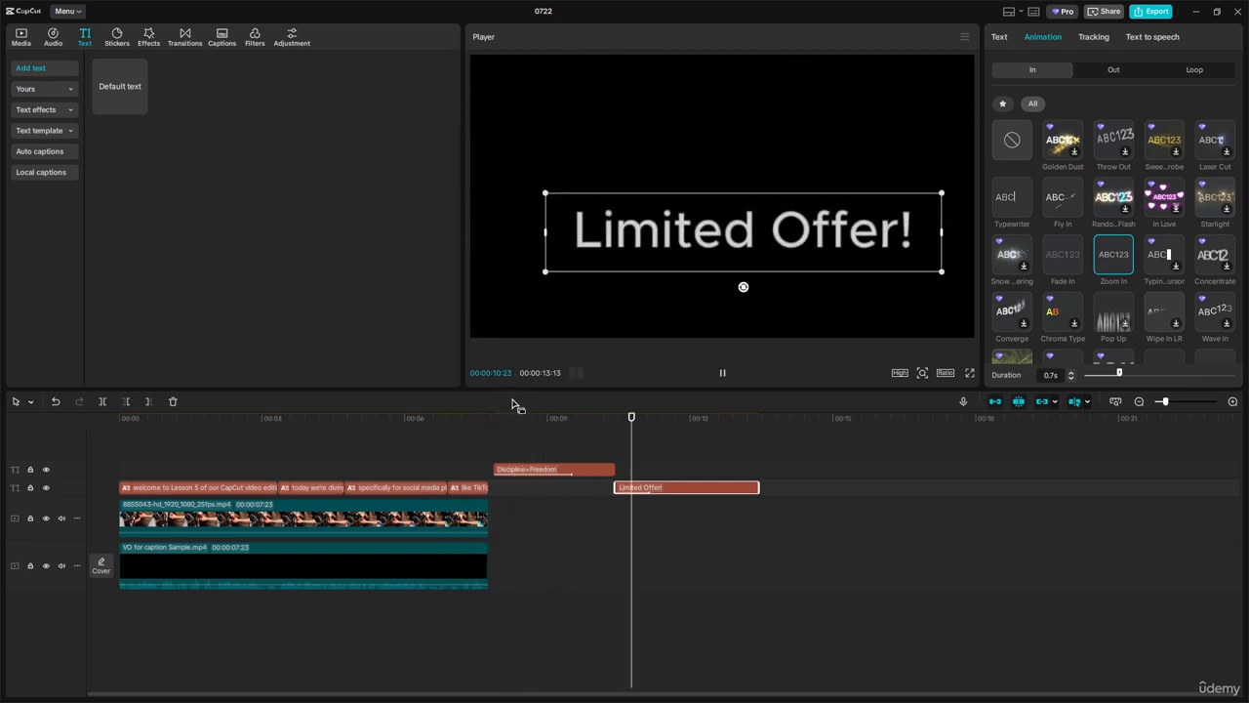
pyautogui.press('space')
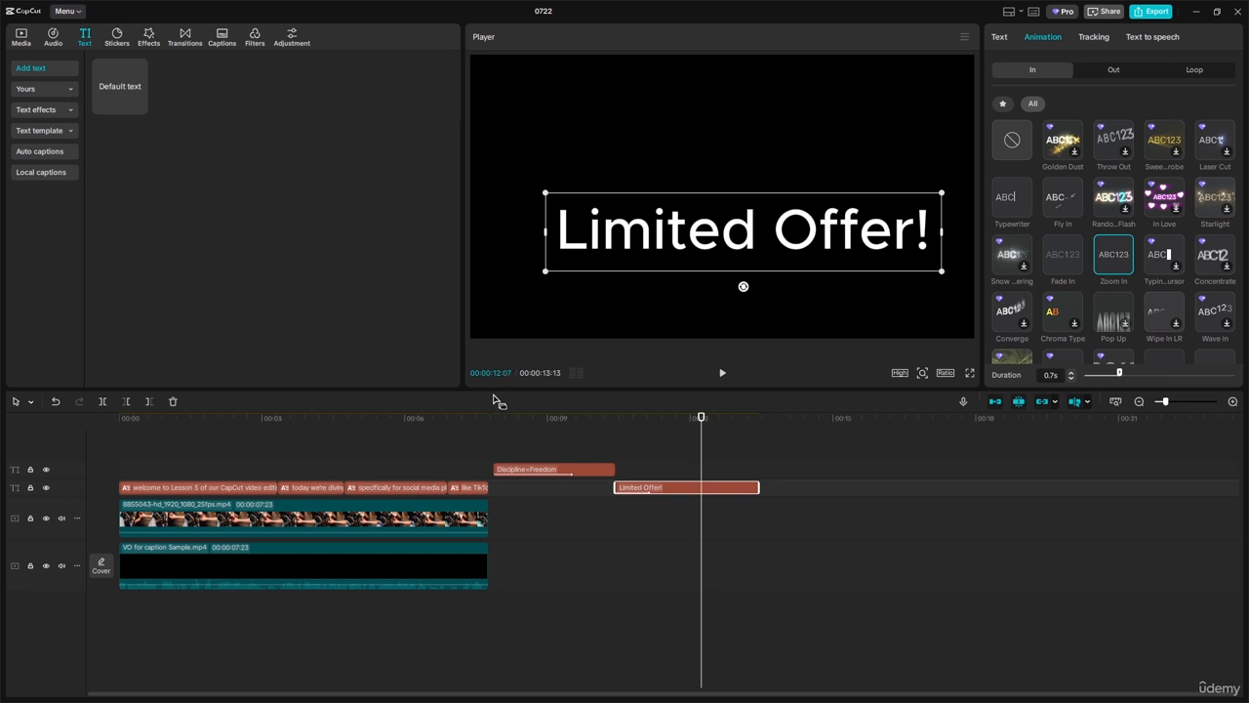
pyautogui.moveTo(700, 418); pyautogui.dragTo(497, 431)
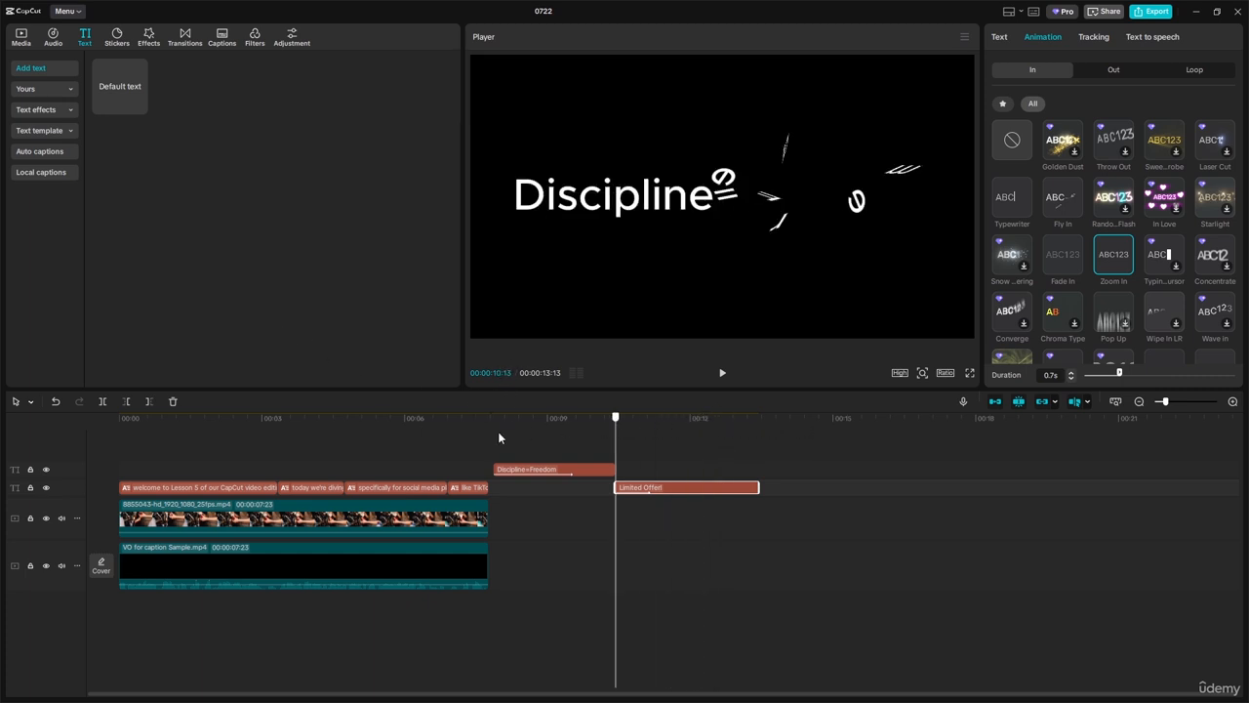
pyautogui.click(410, 430)
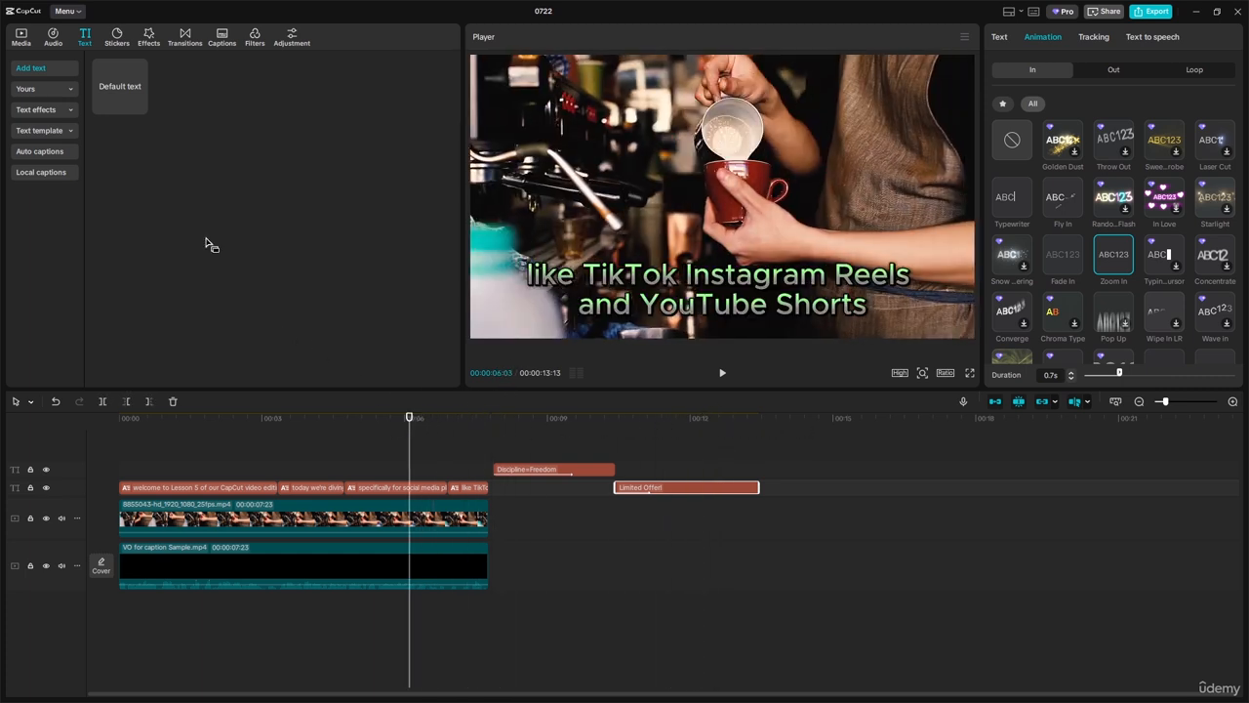
# Step: Search the sticker library for "fire" and pick the first flame sticker
pyautogui.click(119, 43)
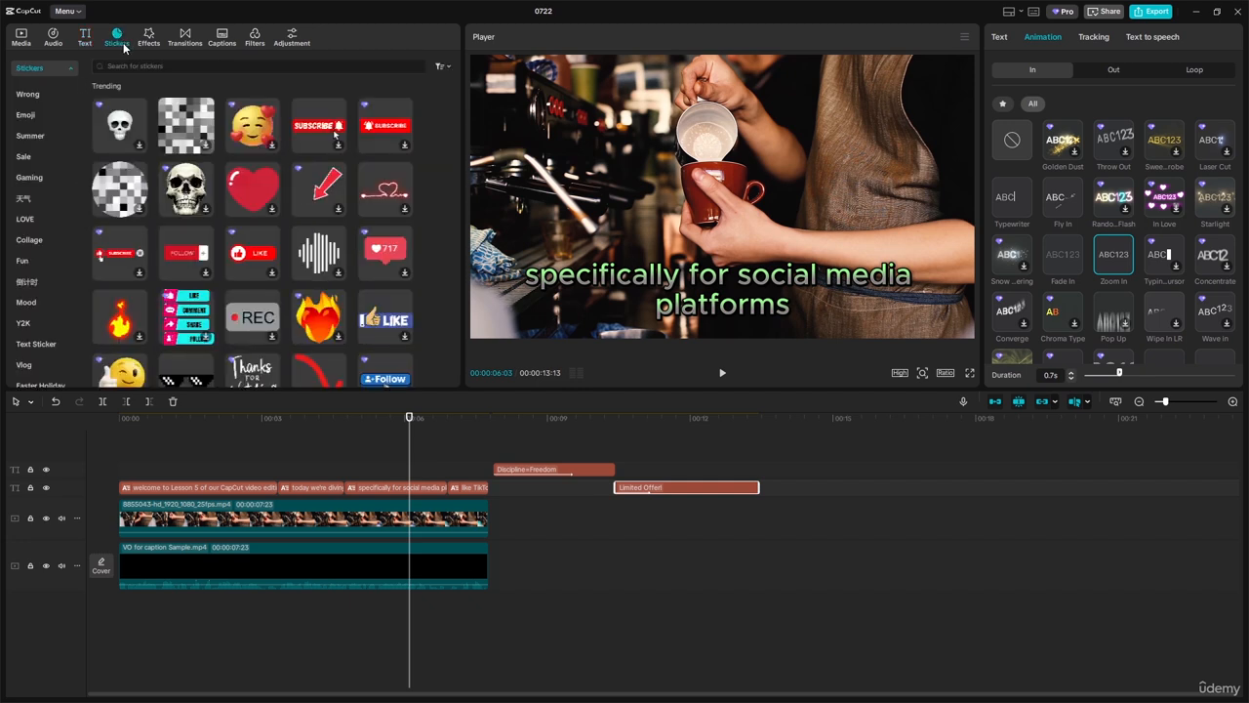
pyautogui.click(233, 71)
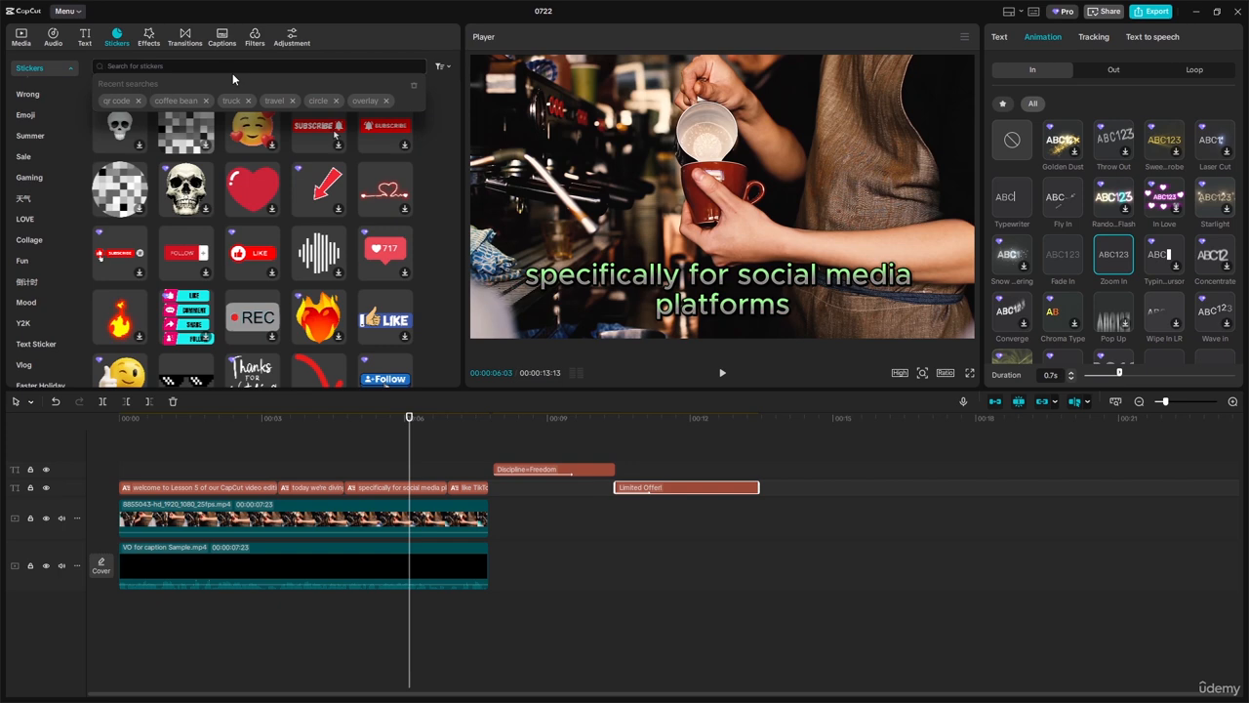
pyautogui.write('fire')
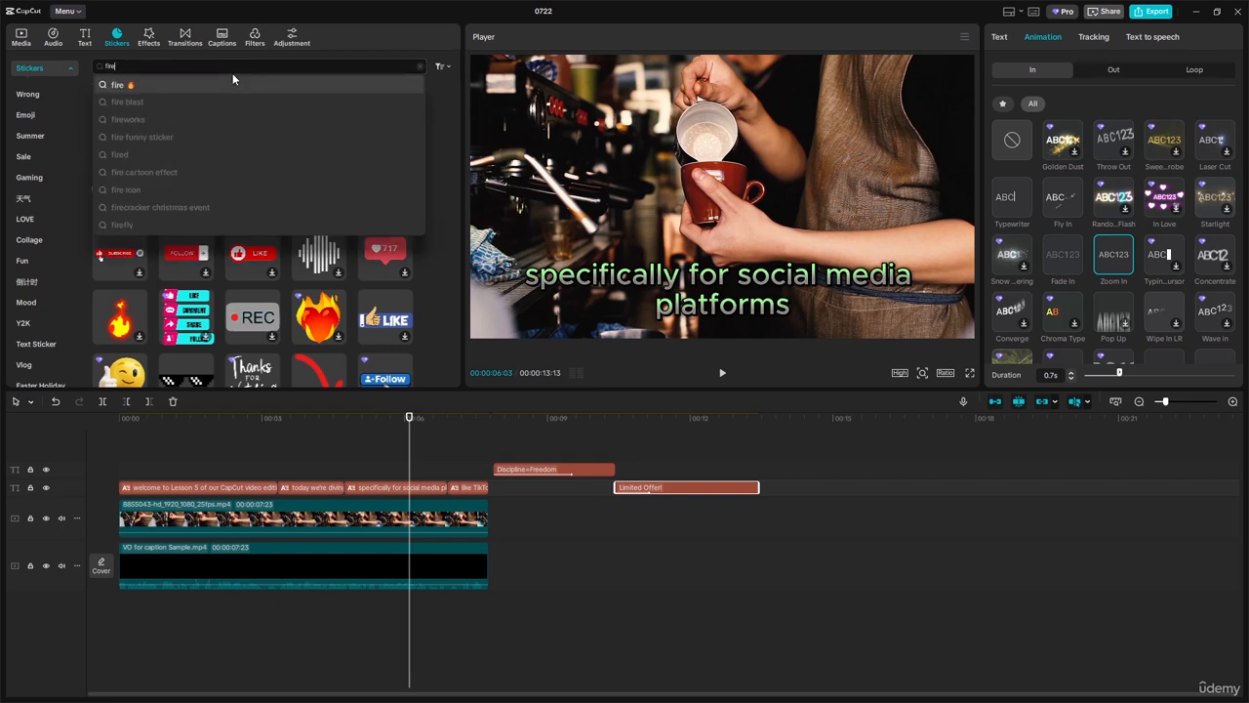
pyautogui.press('Return')
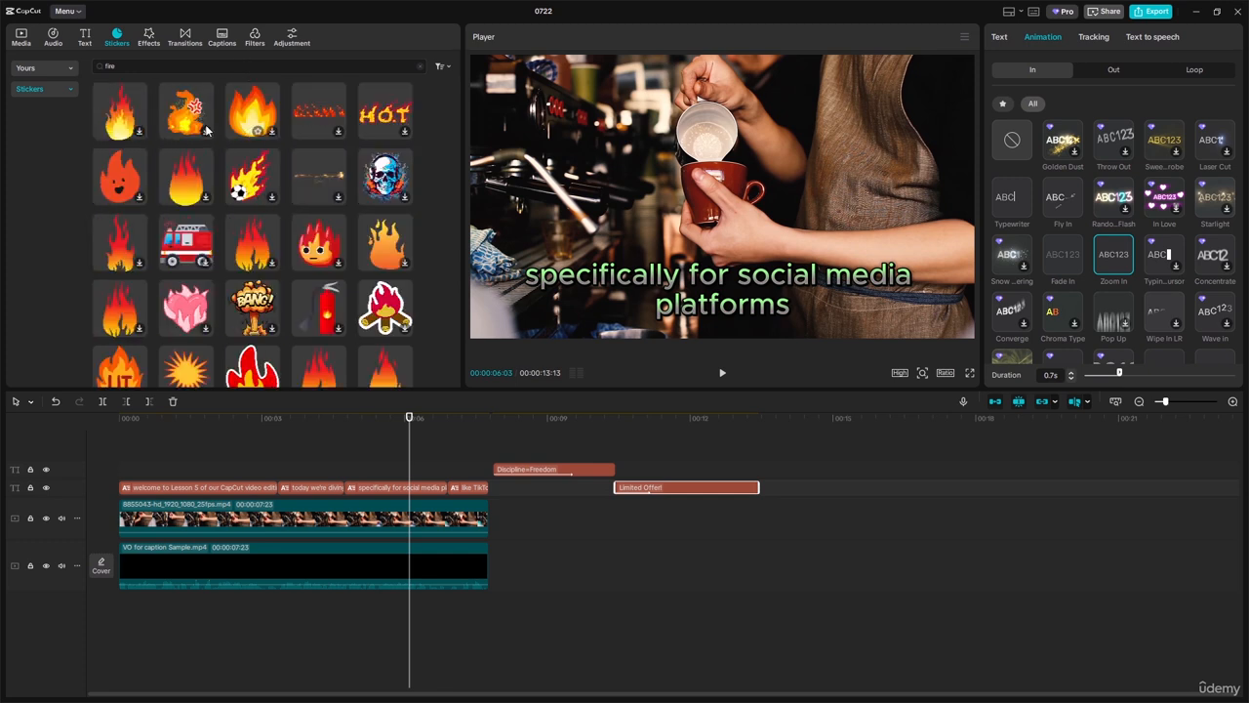
pyautogui.click(123, 128)
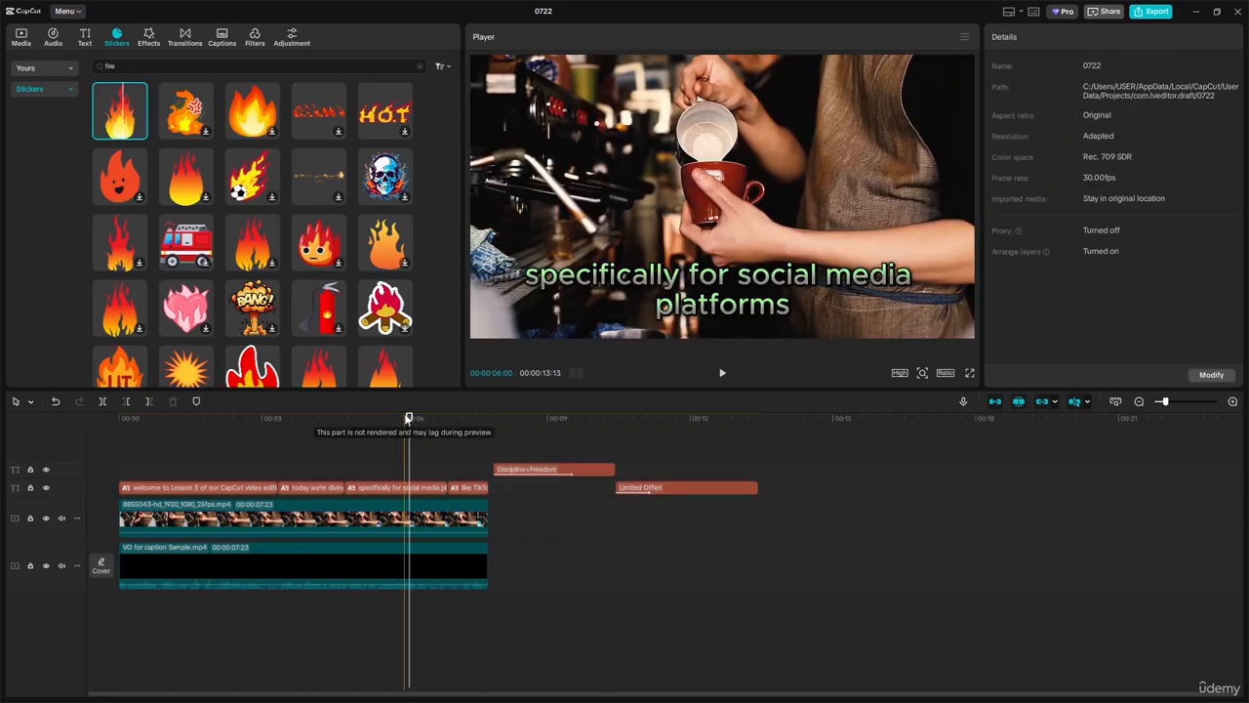
# Step: Add the flame sticker at 00:00:08:07 and shift its clip beneath the "Discipline=Freedom" clip so both start together
pyautogui.click(510, 420)
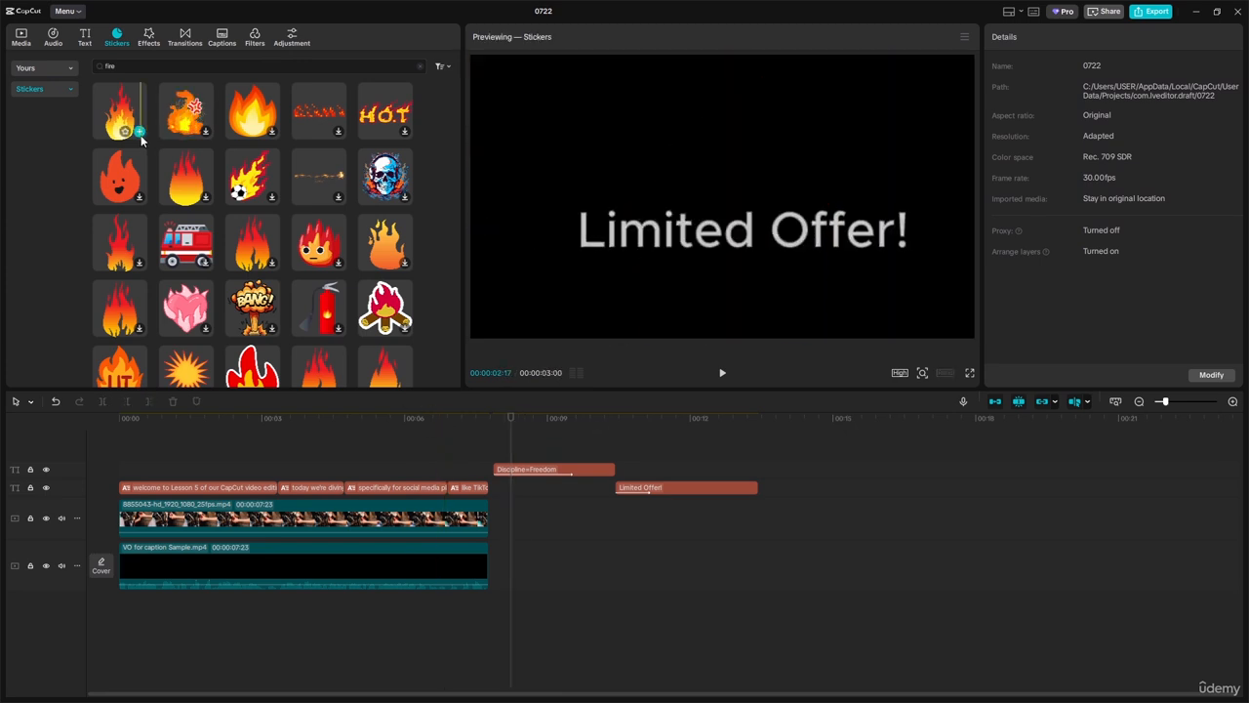
pyautogui.click(140, 134)
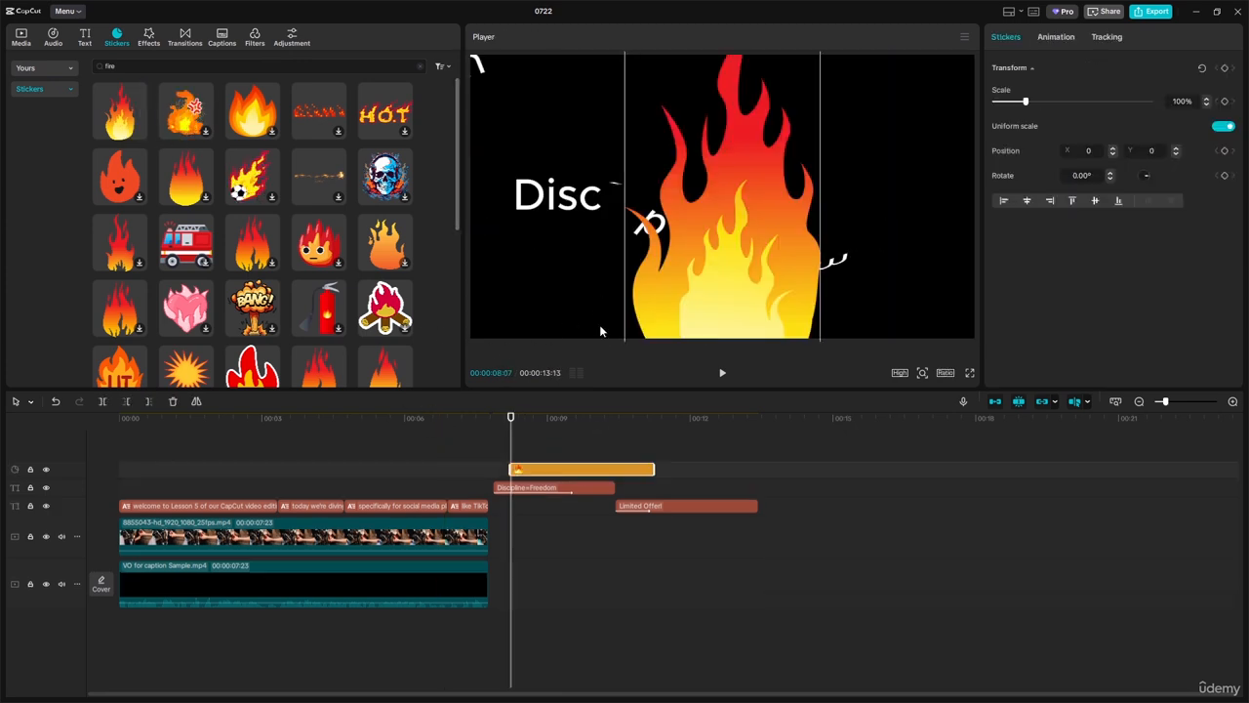
pyautogui.click(540, 487)
pyautogui.moveTo(544, 471)
pyautogui.mouseDown()
pyautogui.moveTo(522, 502)
pyautogui.moveTo(527, 488)
pyautogui.mouseUp()
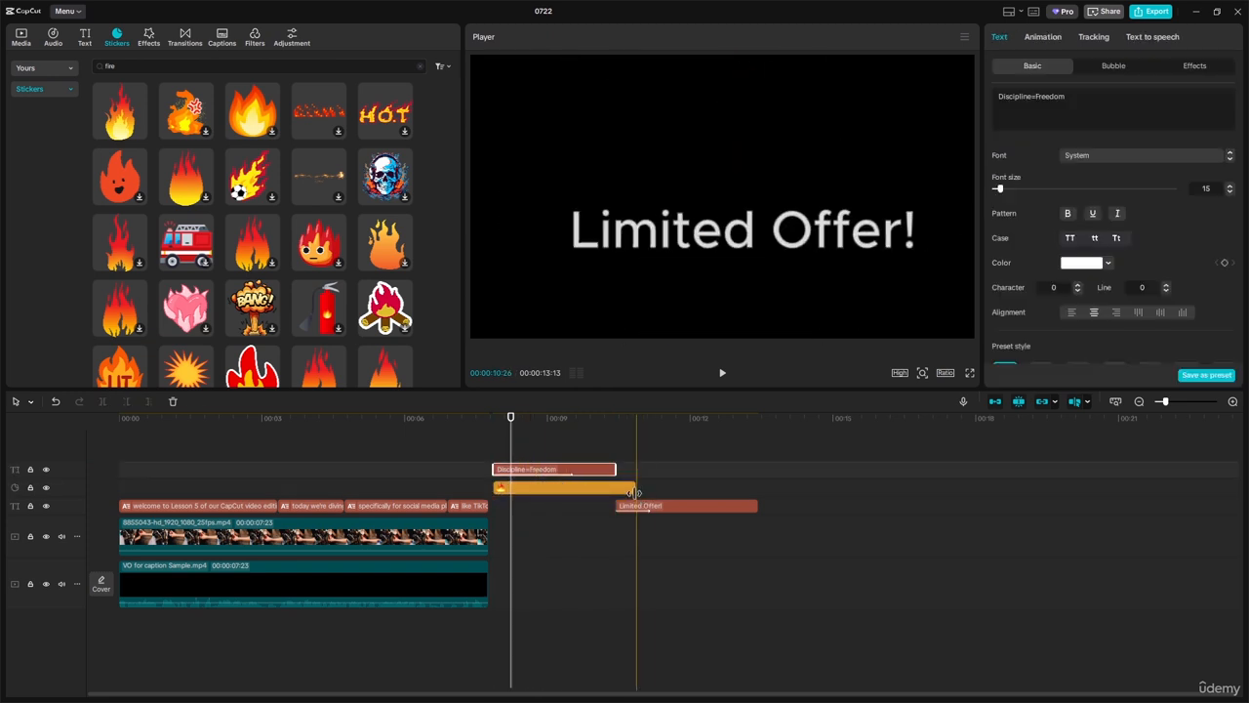
# Step: Trim the flame sticker clip to end together with the "Discipline=Freedom" clip and play back the section
pyautogui.moveTo(636, 488); pyautogui.dragTo(616, 488)
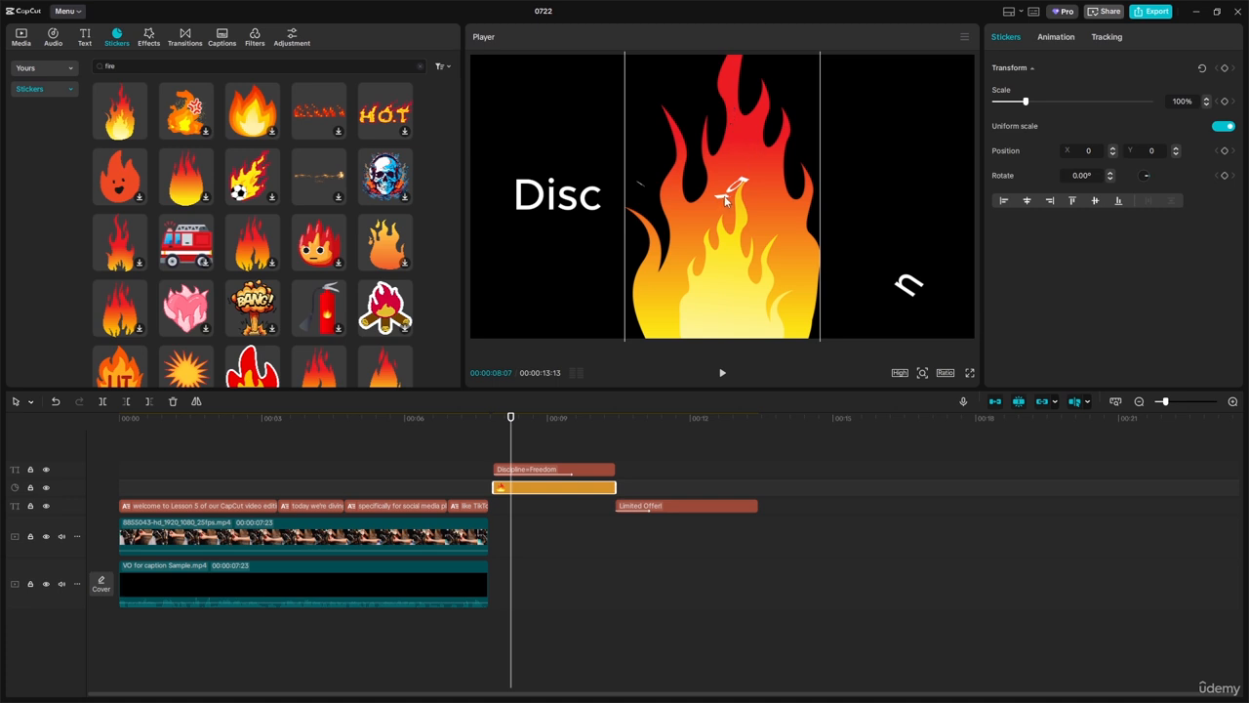
pyautogui.click(721, 375)
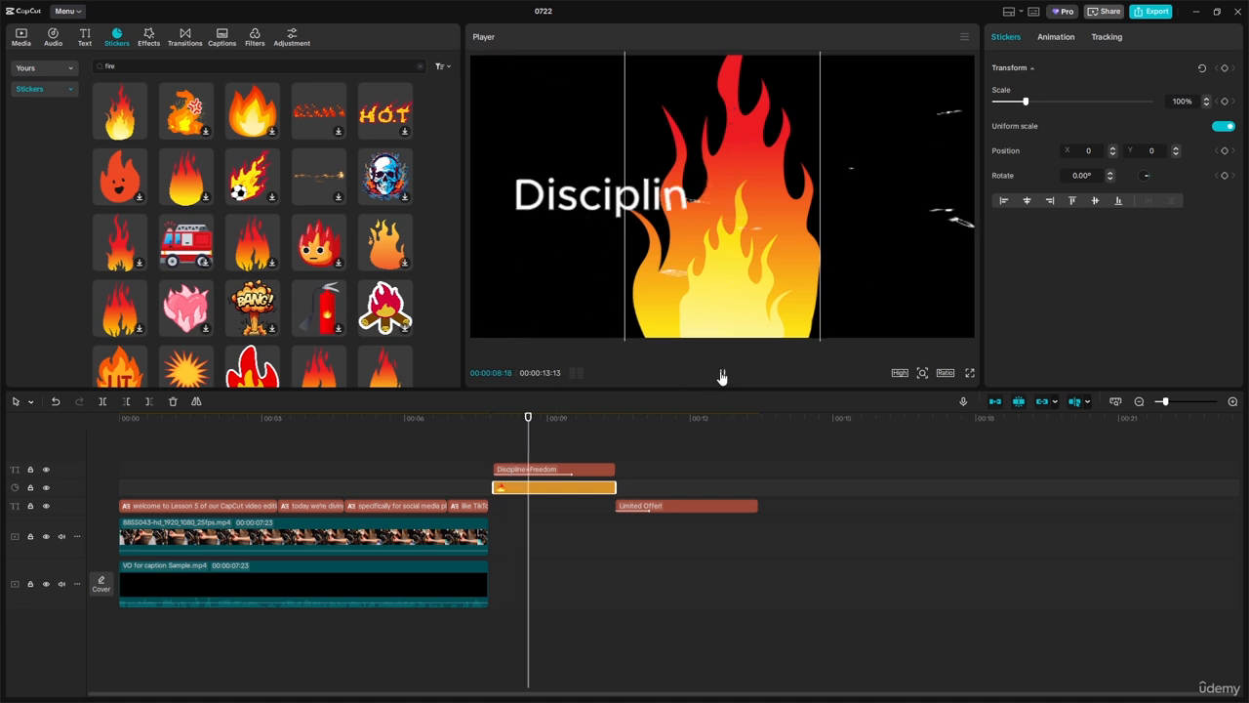
pyautogui.click(721, 375)
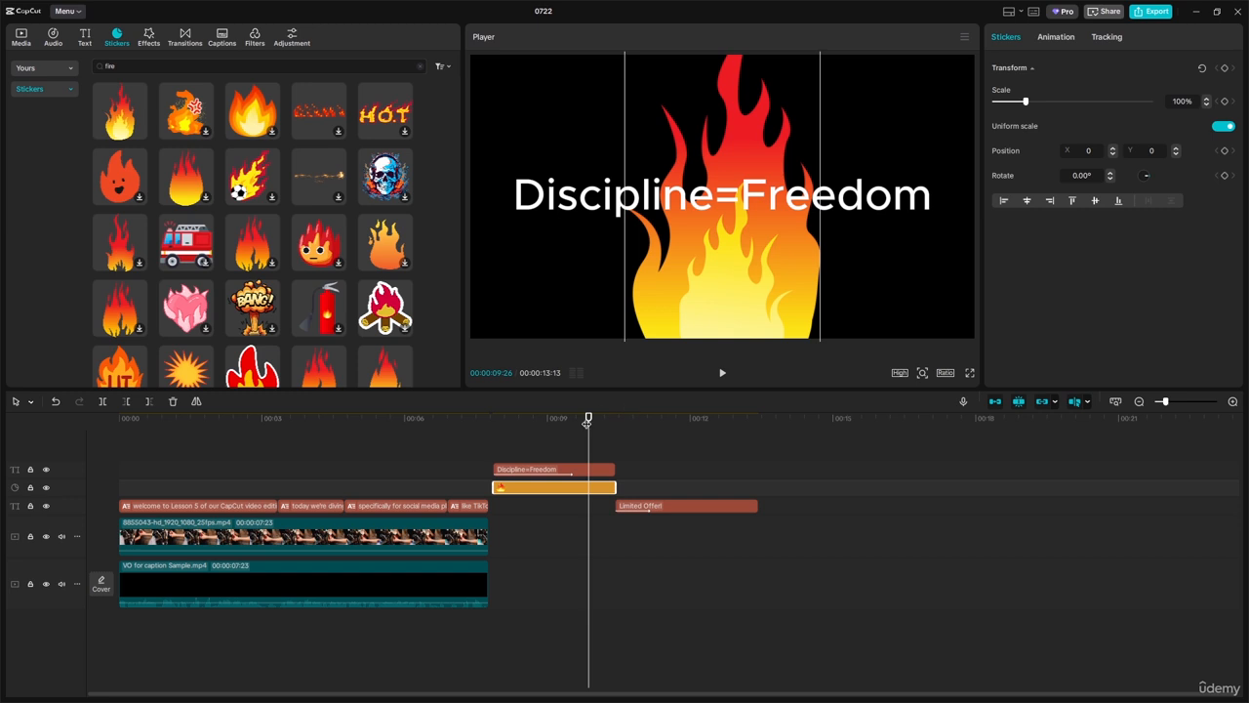
# Step: Scale the flame sticker to 71% and position it at X -67, Y -74 behind the "Discipline=Freedom" text
pyautogui.moveTo(589, 418); pyautogui.dragTo(502, 420)
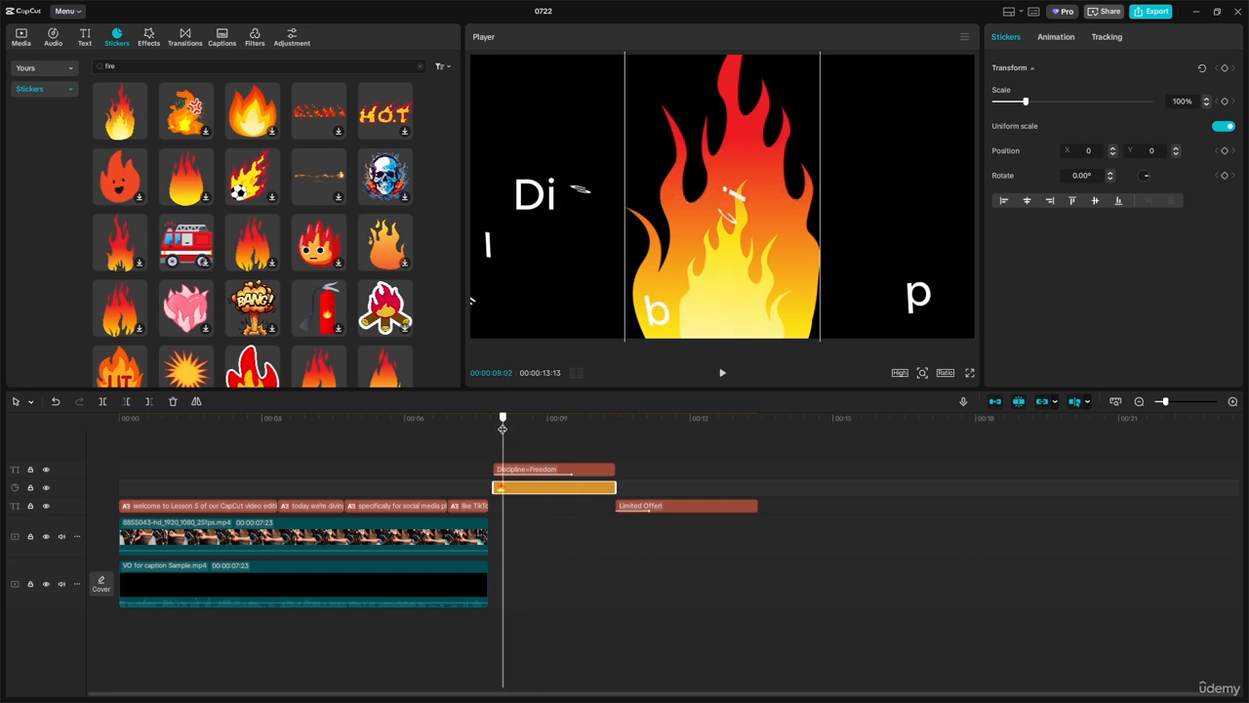
pyautogui.click(775, 201)
pyautogui.moveTo(768, 87); pyautogui.dragTo(753, 217)
pyautogui.moveTo(806, 140); pyautogui.dragTo(738, 228)
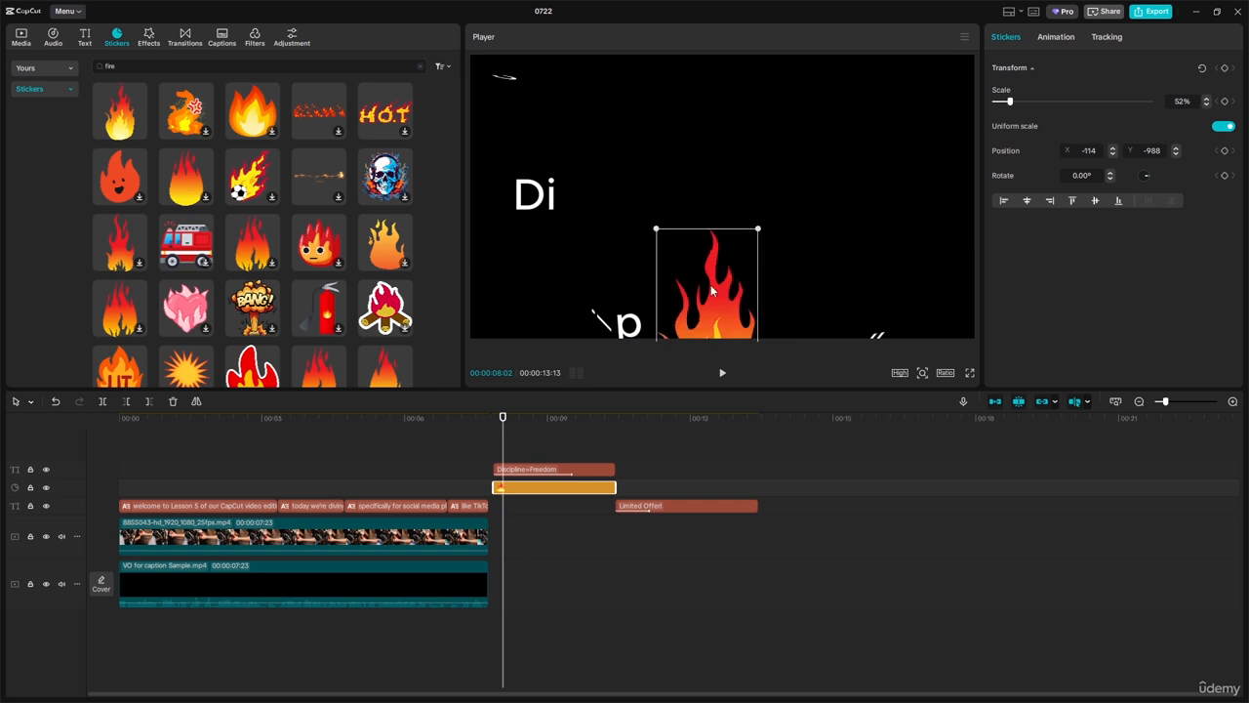
pyautogui.moveTo(722, 322); pyautogui.dragTo(724, 210)
pyautogui.moveTo(766, 308); pyautogui.dragTo(823, 347)
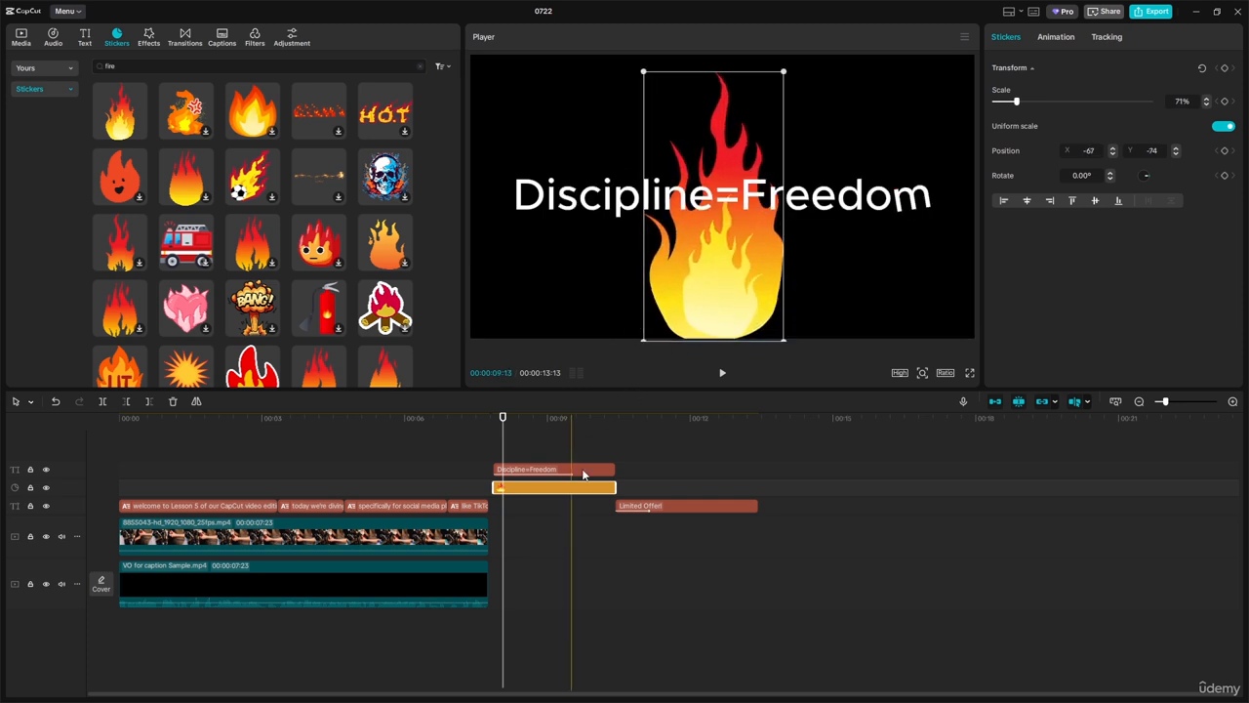
# Step: Search the sticker library for "alert" and add the round red-cross sticker at 00:00:10:17
pyautogui.moveTo(503, 420); pyautogui.dragTo(621, 434)
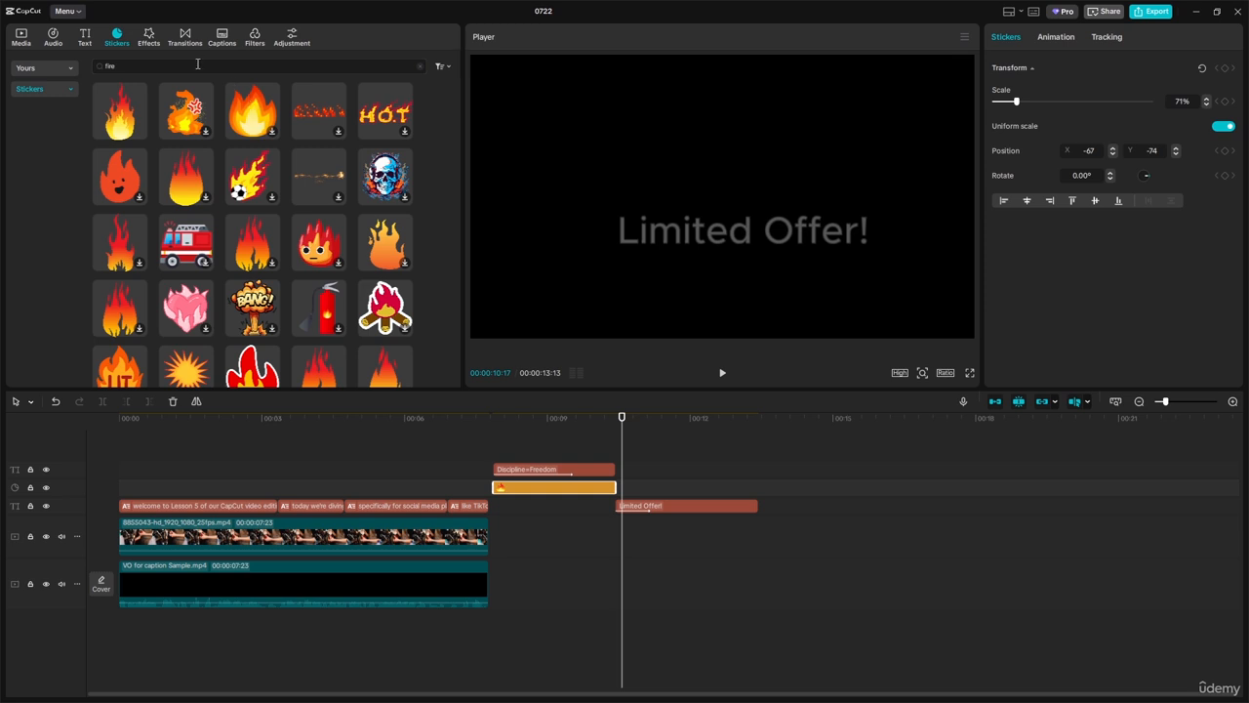
pyautogui.click(107, 67)
pyautogui.write('alert')
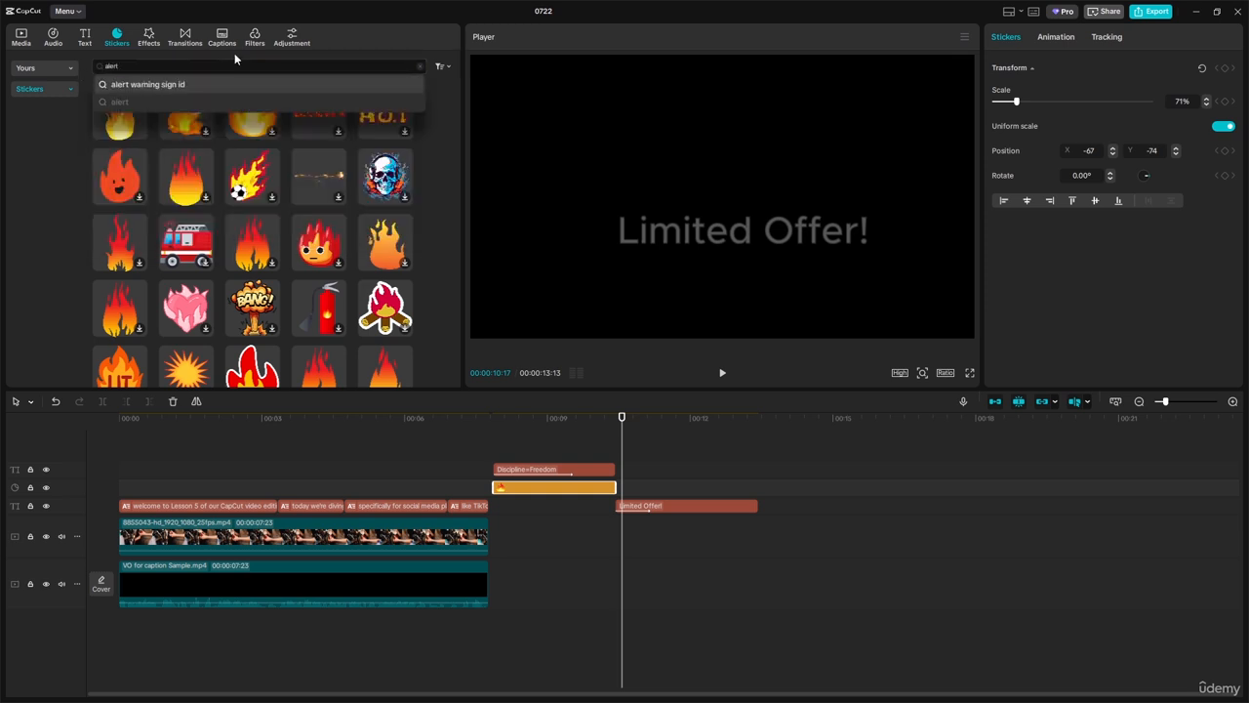
pyautogui.press('Return')
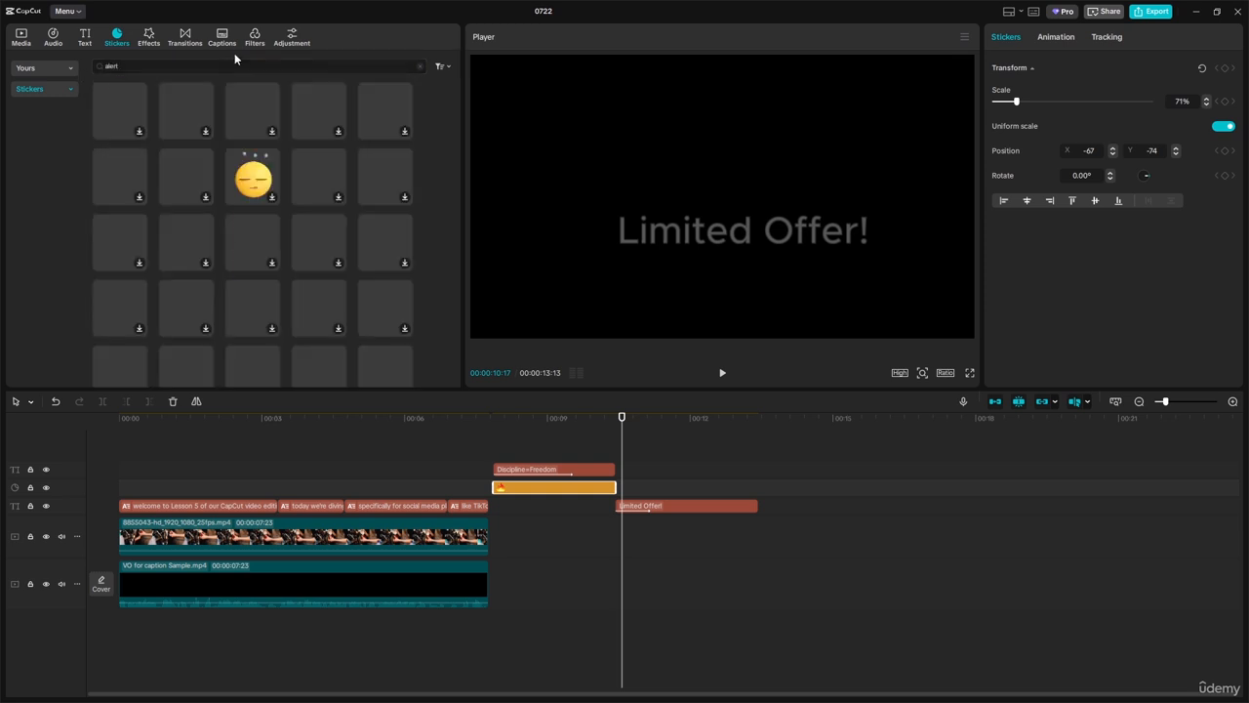
pyautogui.click(403, 196)
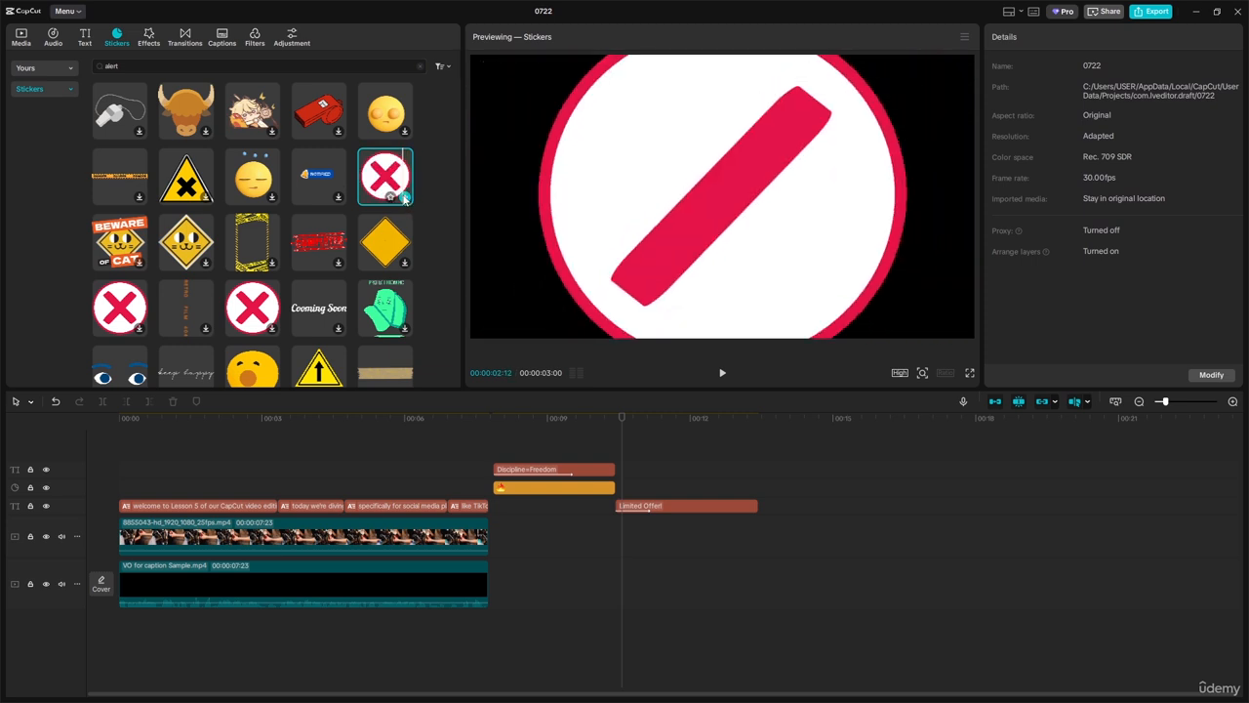
pyautogui.click(403, 196)
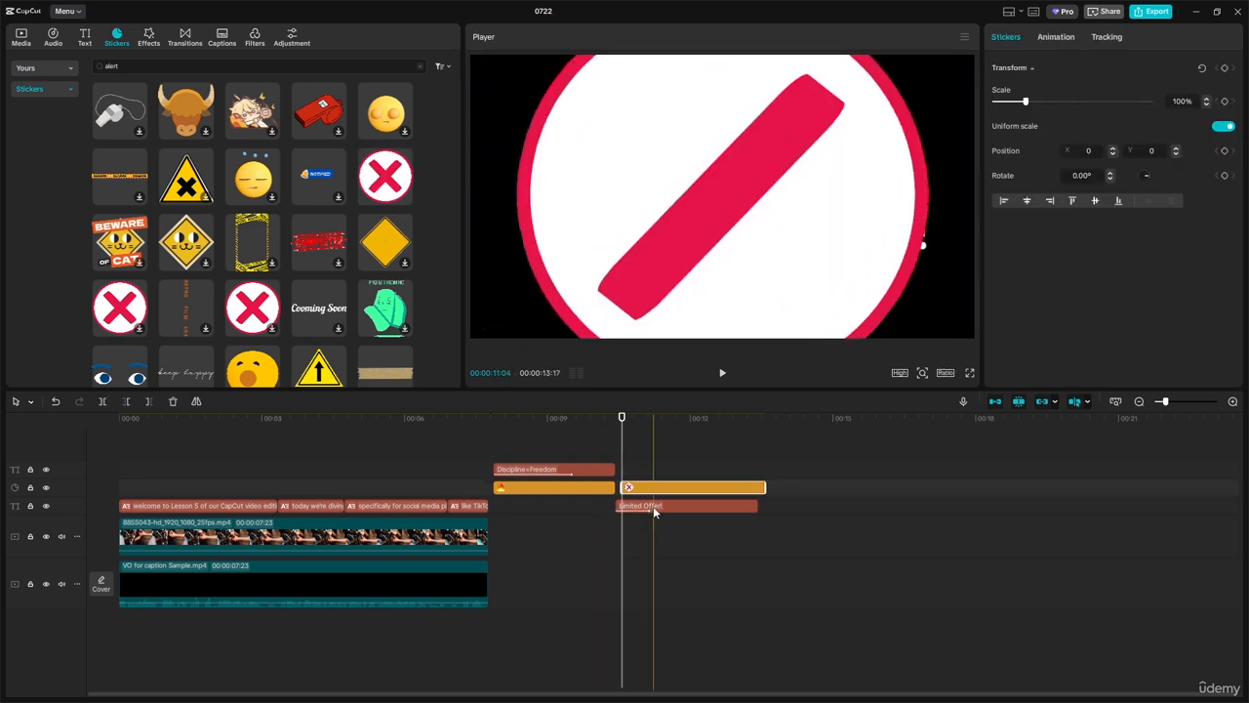
# Step: Move the "Limited Offer!" clip to the text track above the cross sticker so both clips start together
pyautogui.moveTo(659, 506)
pyautogui.mouseDown()
pyautogui.moveTo(651, 467)
pyautogui.moveTo(668, 486)
pyautogui.mouseUp()
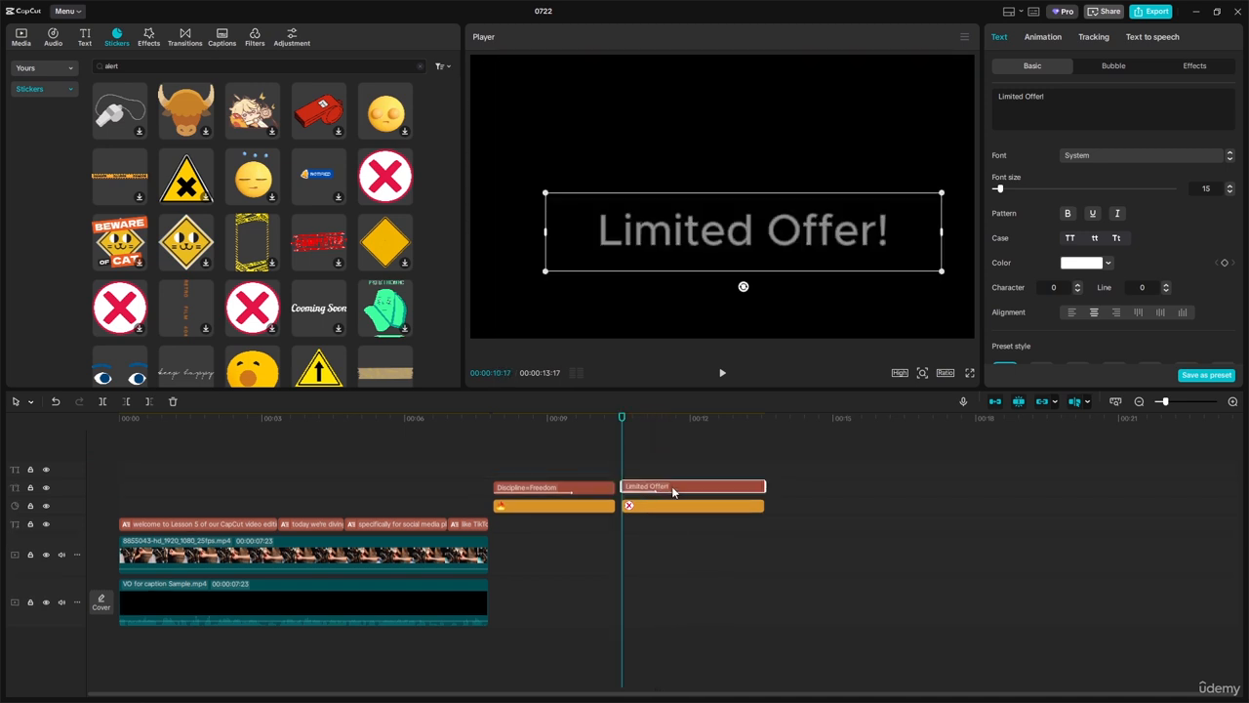
pyautogui.click(668, 491)
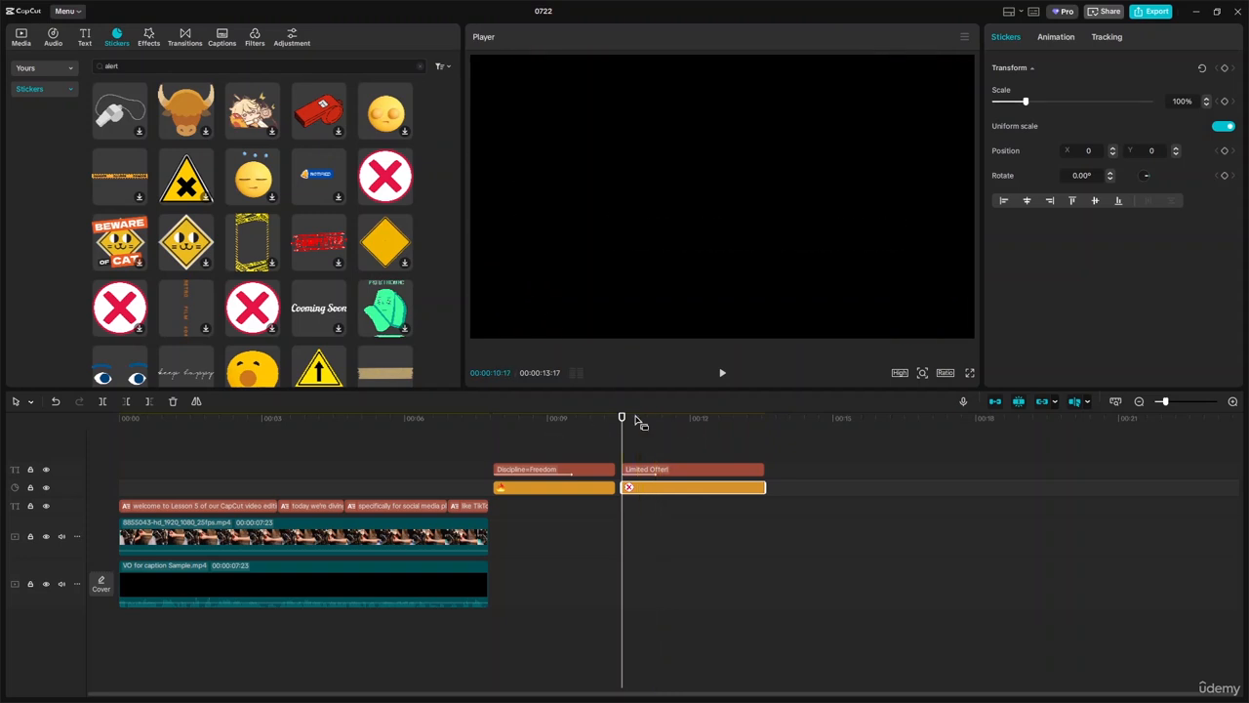
pyautogui.click(639, 469)
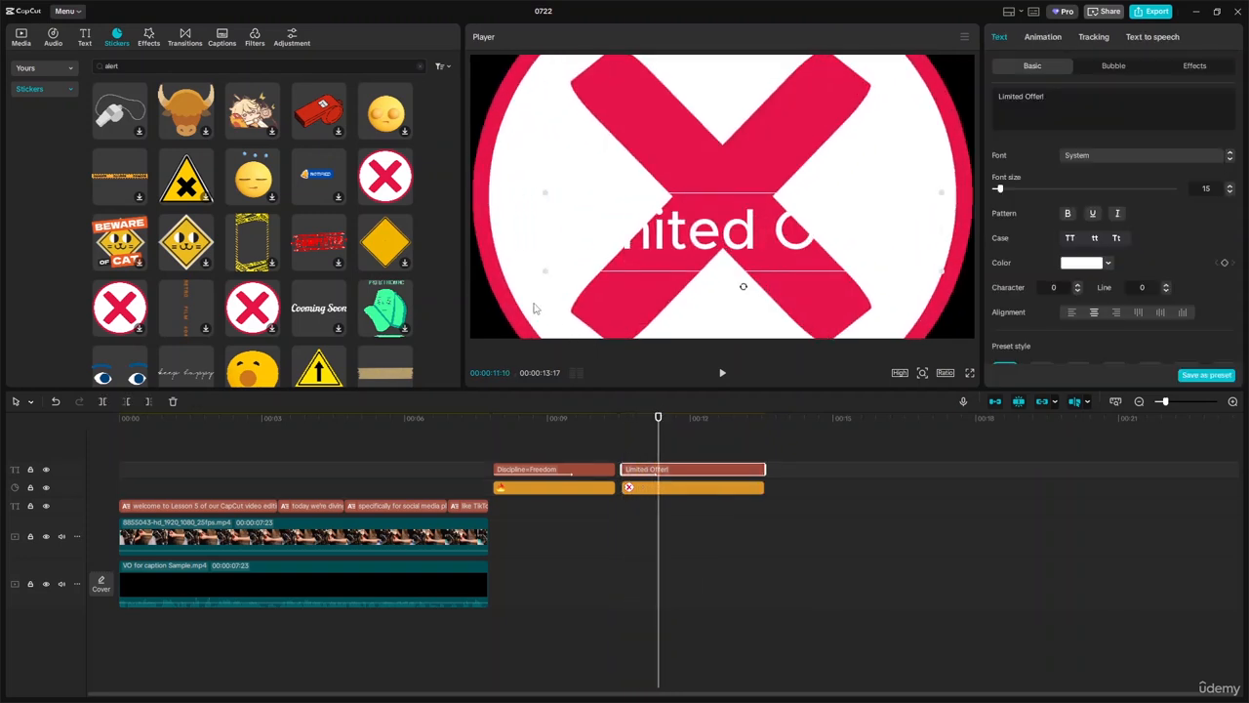
# Step: Shrink the cross sticker to 45% and position it at X -273, Y -154 behind the "Limited Offer!" text
pyautogui.click(532, 307)
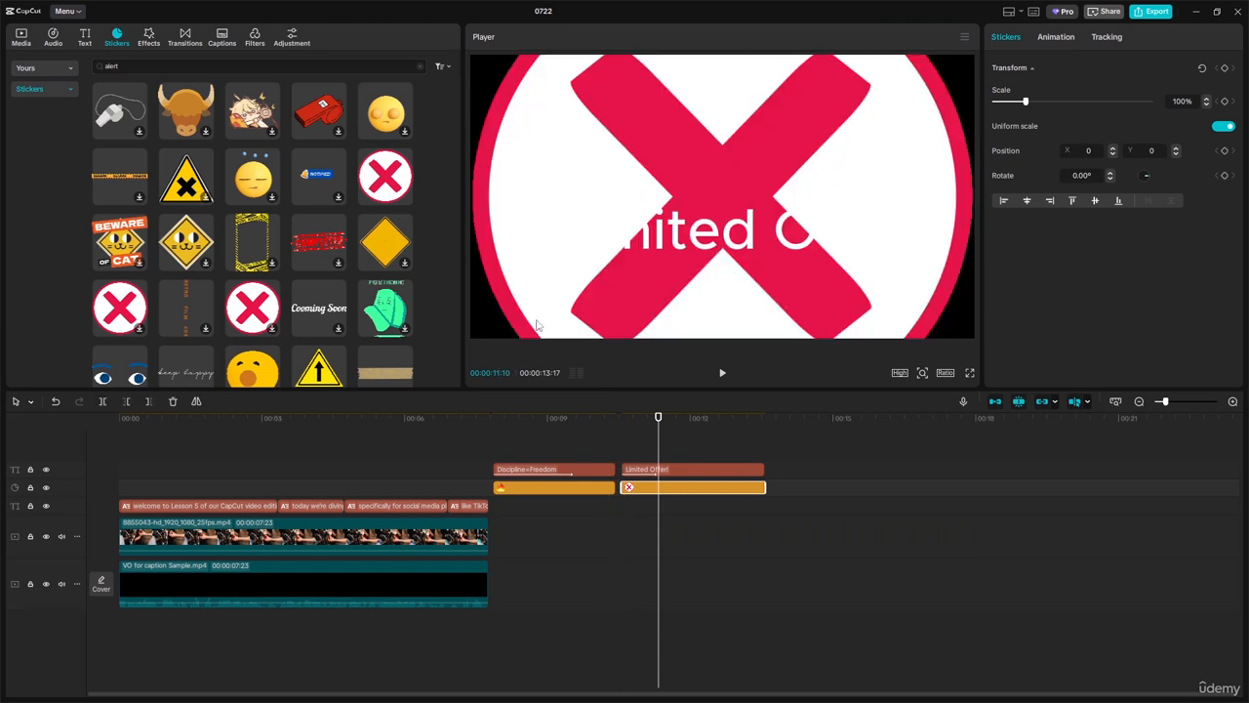
pyautogui.moveTo(539, 325); pyautogui.dragTo(697, 139)
pyautogui.moveTo(865, 84); pyautogui.dragTo(738, 311)
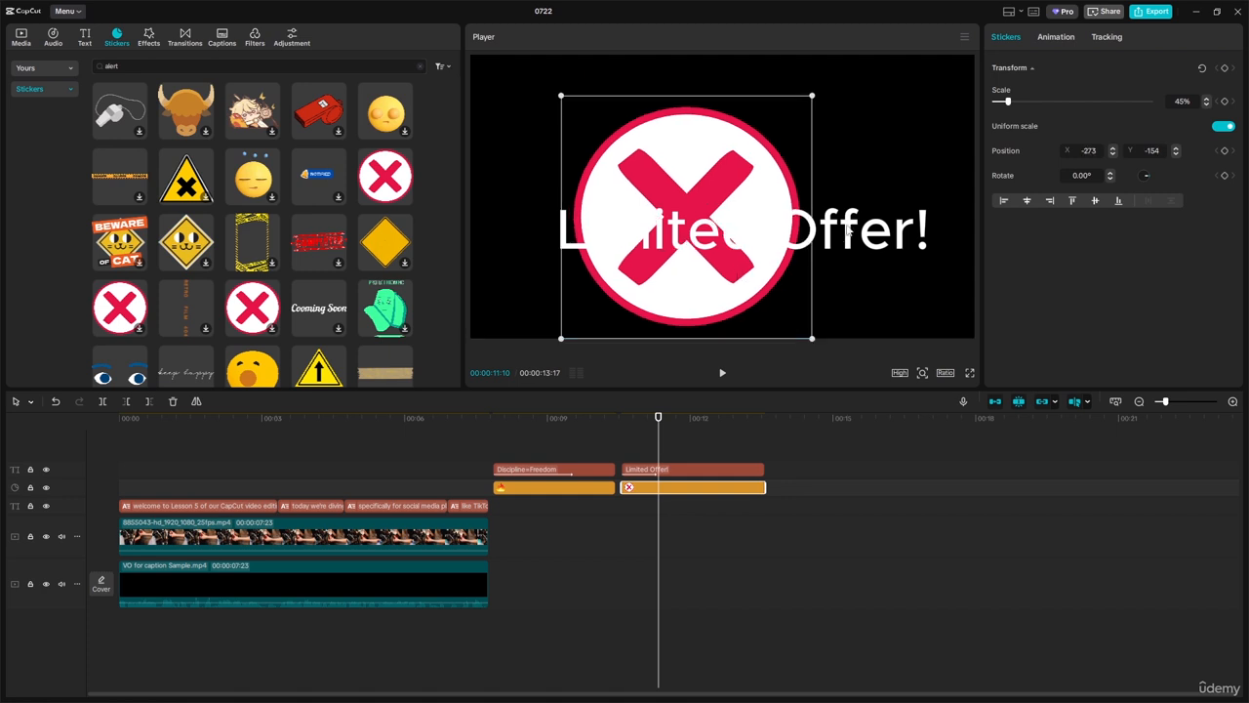
# Step: Shift the "Limited Offer!" text slightly left in the frame and set its color to yellow FFDC00
pyautogui.click(884, 230)
pyautogui.moveTo(884, 231); pyautogui.dragTo(852, 227)
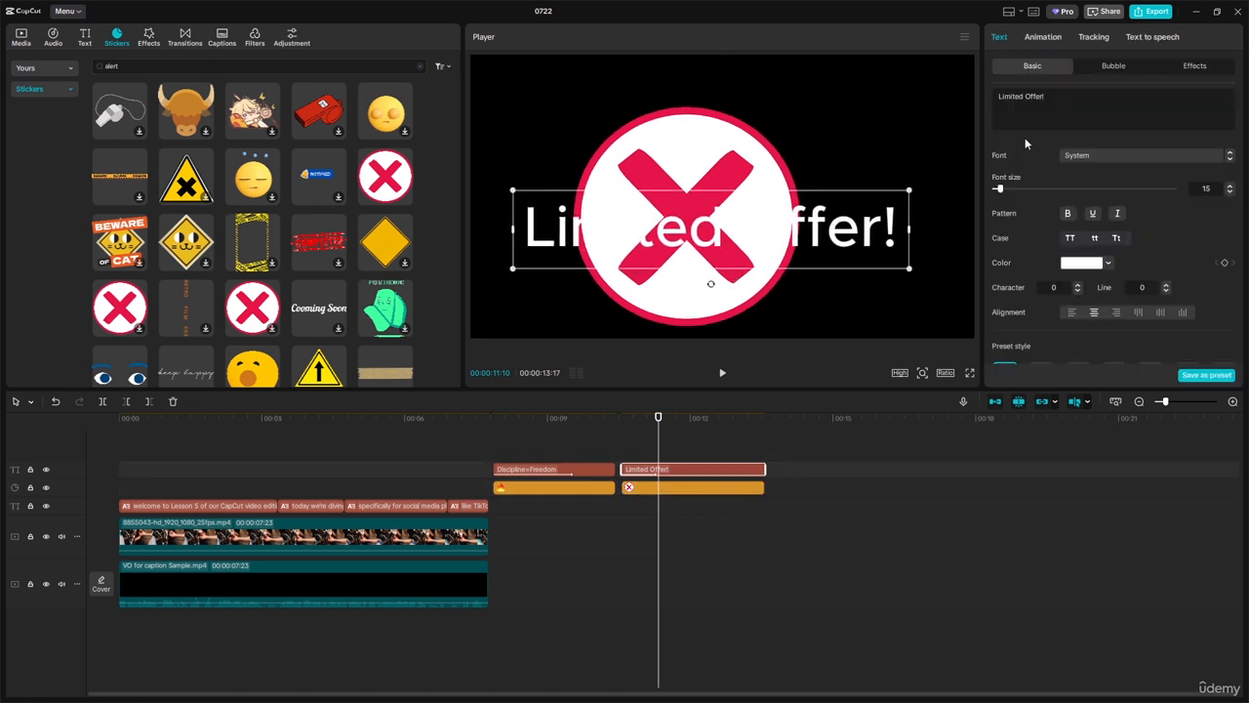
pyautogui.click(1108, 266)
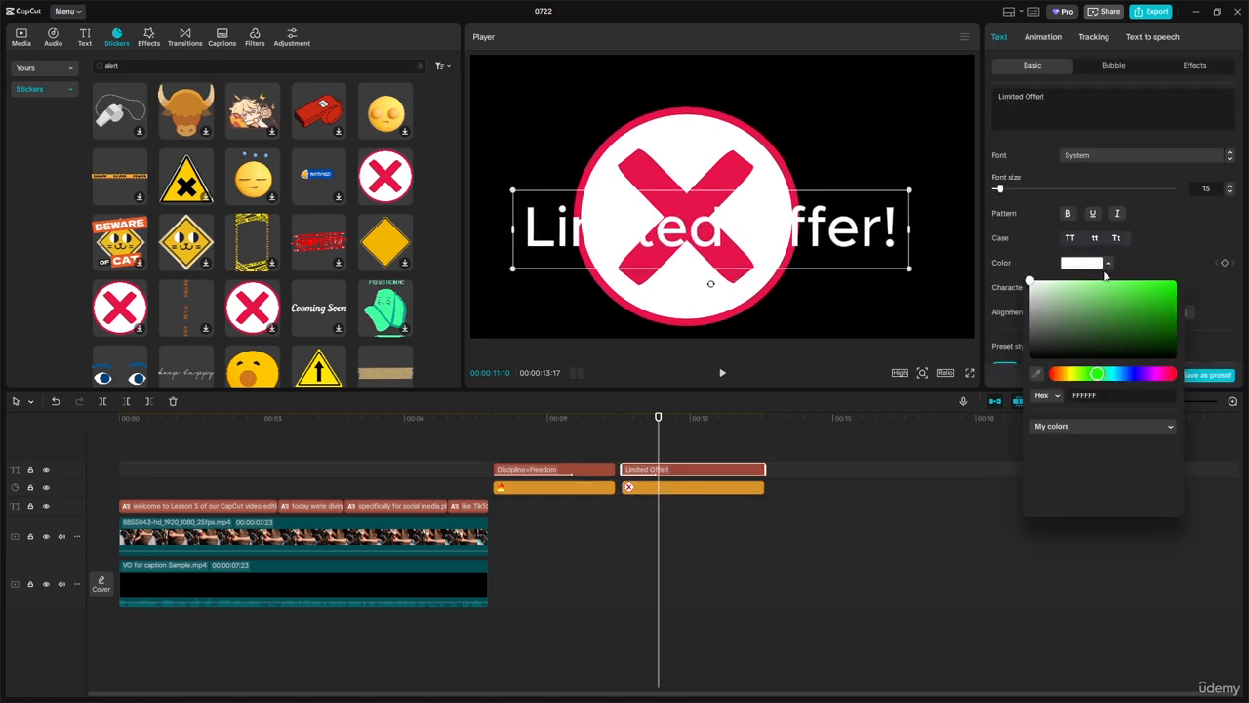
pyautogui.click(1135, 317)
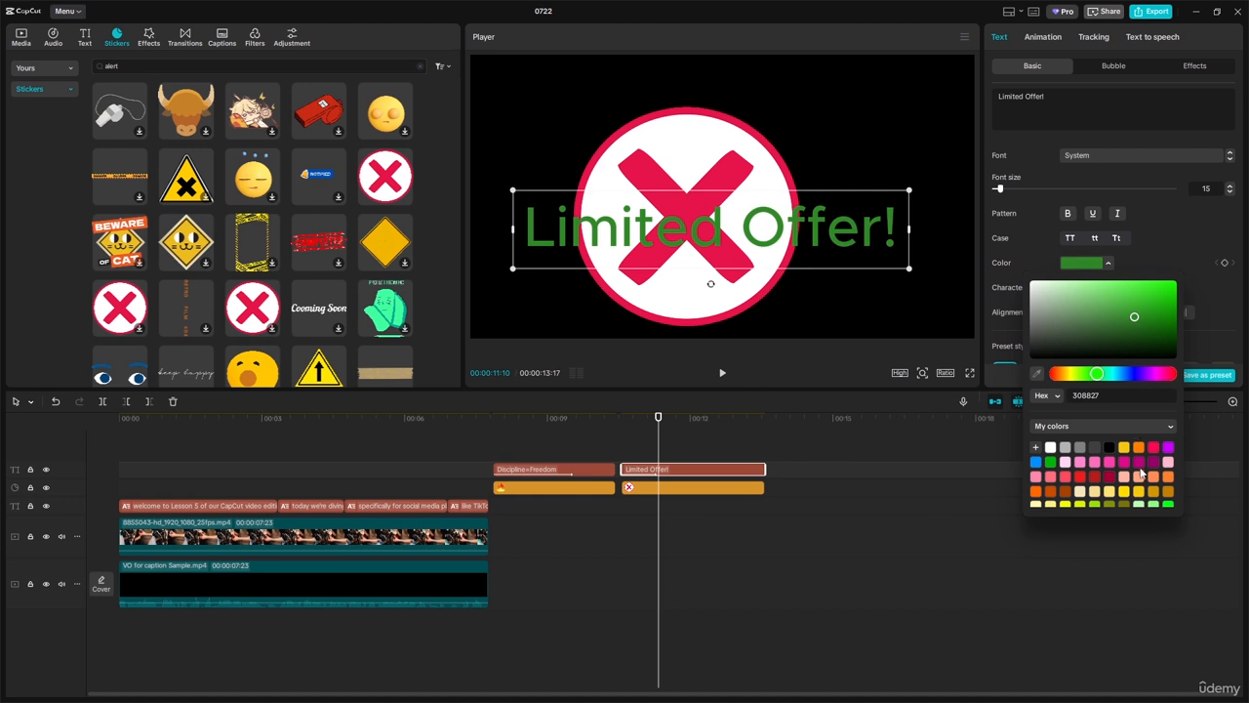
pyautogui.click(1141, 461)
pyautogui.click(1123, 493)
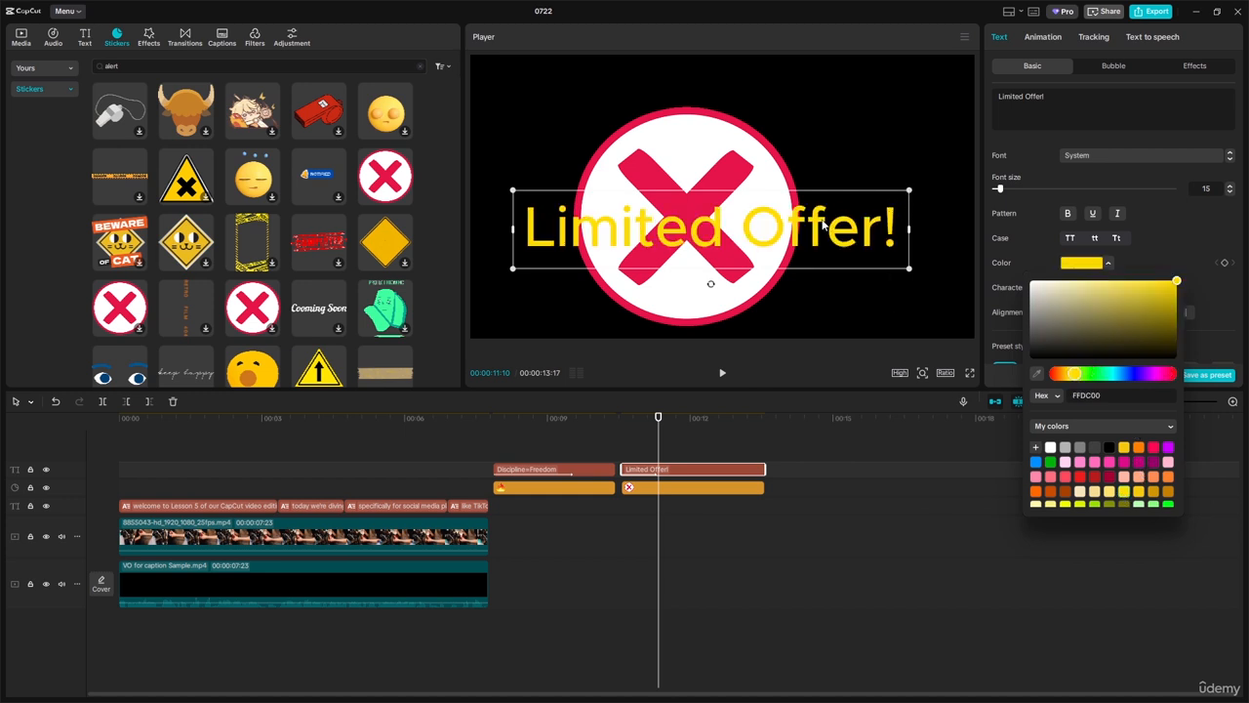
# Step: Enlarge the cross sticker to 56% and position it at X -109, Y 0
pyautogui.click(706, 148)
pyautogui.moveTo(815, 94); pyautogui.dragTo(786, 128)
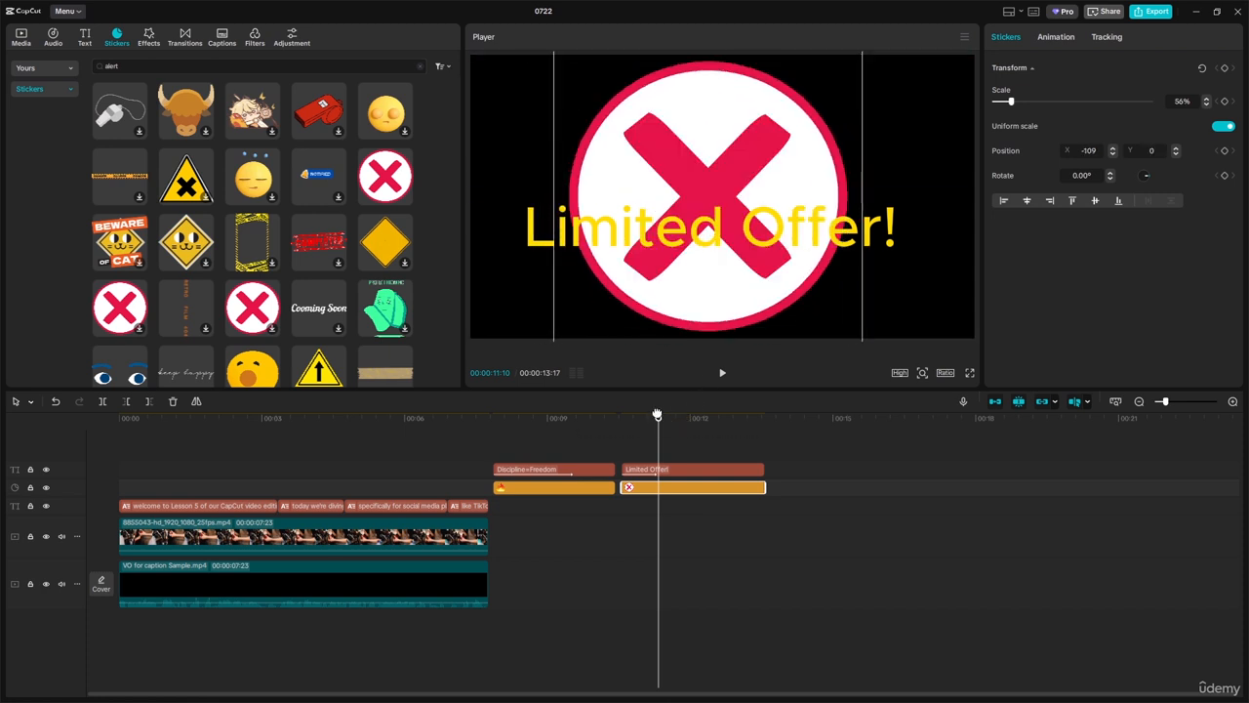
# Step: Play back the "Limited Offer!" title with its cross sticker from 00:00:10:05 and return to 00:00:11:06
pyautogui.moveTo(658, 419); pyautogui.dragTo(602, 419)
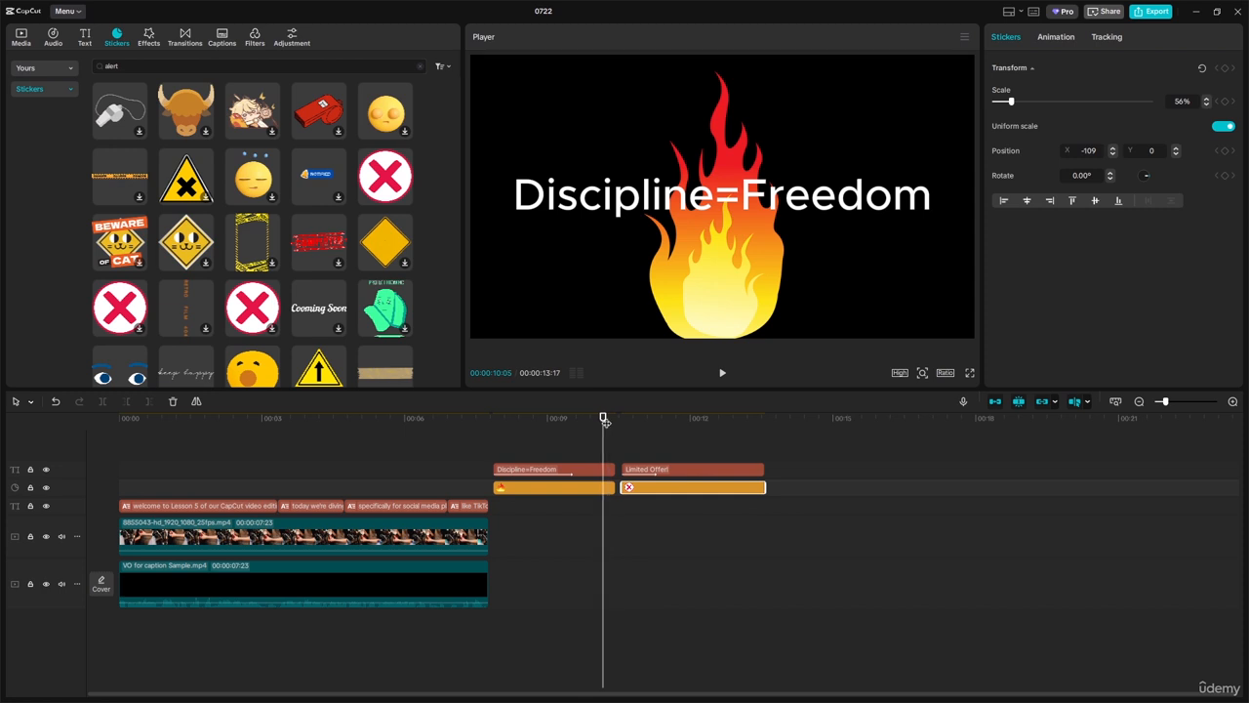
pyautogui.click(720, 372)
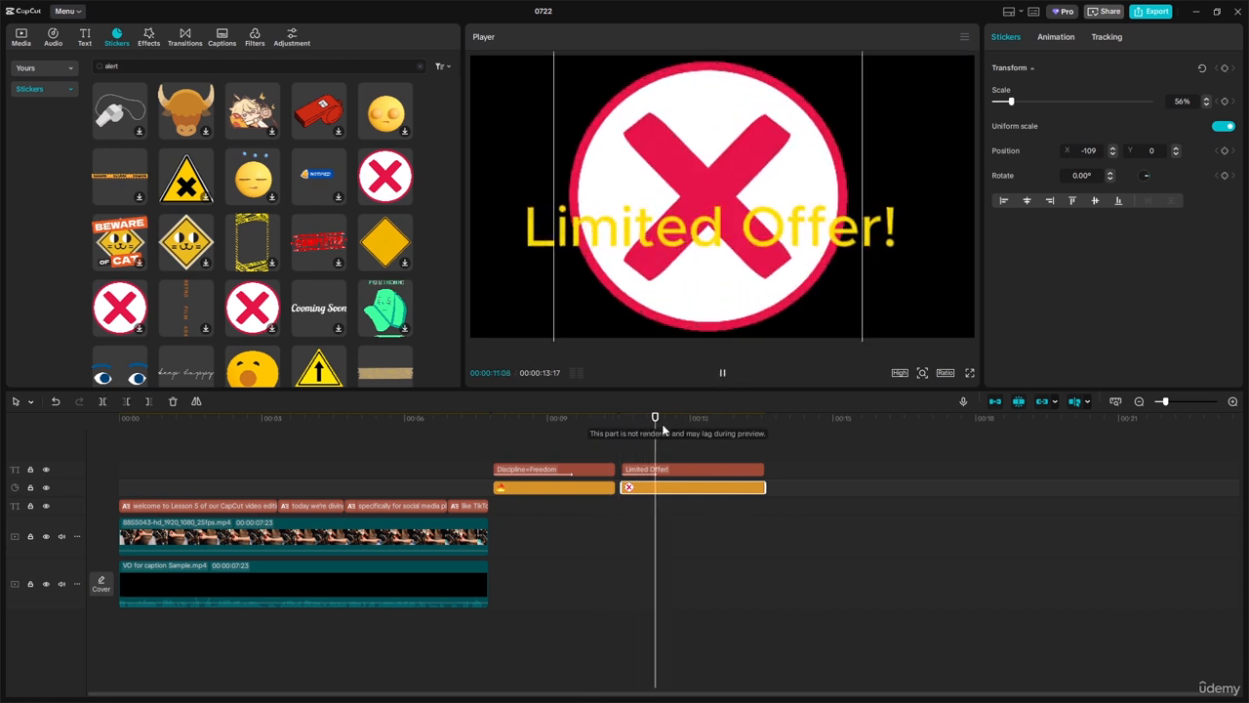
pyautogui.press('space')
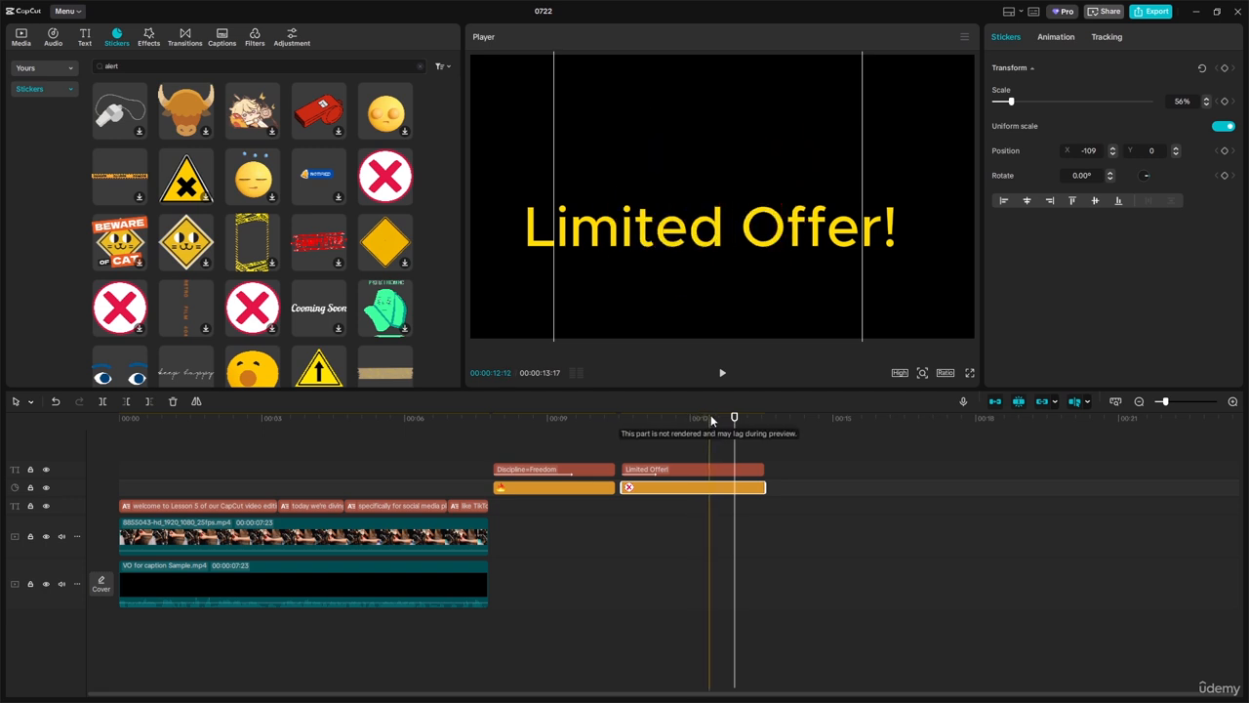
pyautogui.moveTo(733, 418); pyautogui.dragTo(652, 418)
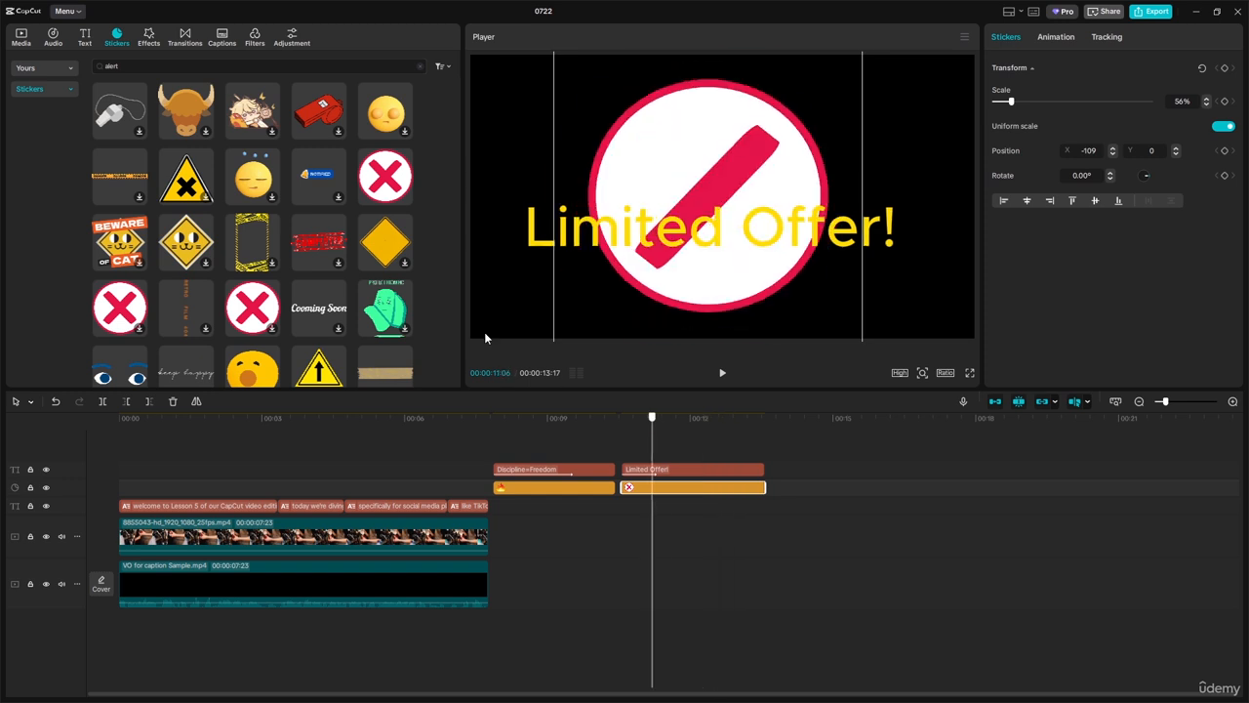
# Step: Search the sticker library for "emoji" and pick the hugging smiley sticker
pyautogui.moveTo(142, 65); pyautogui.dragTo(100, 68)
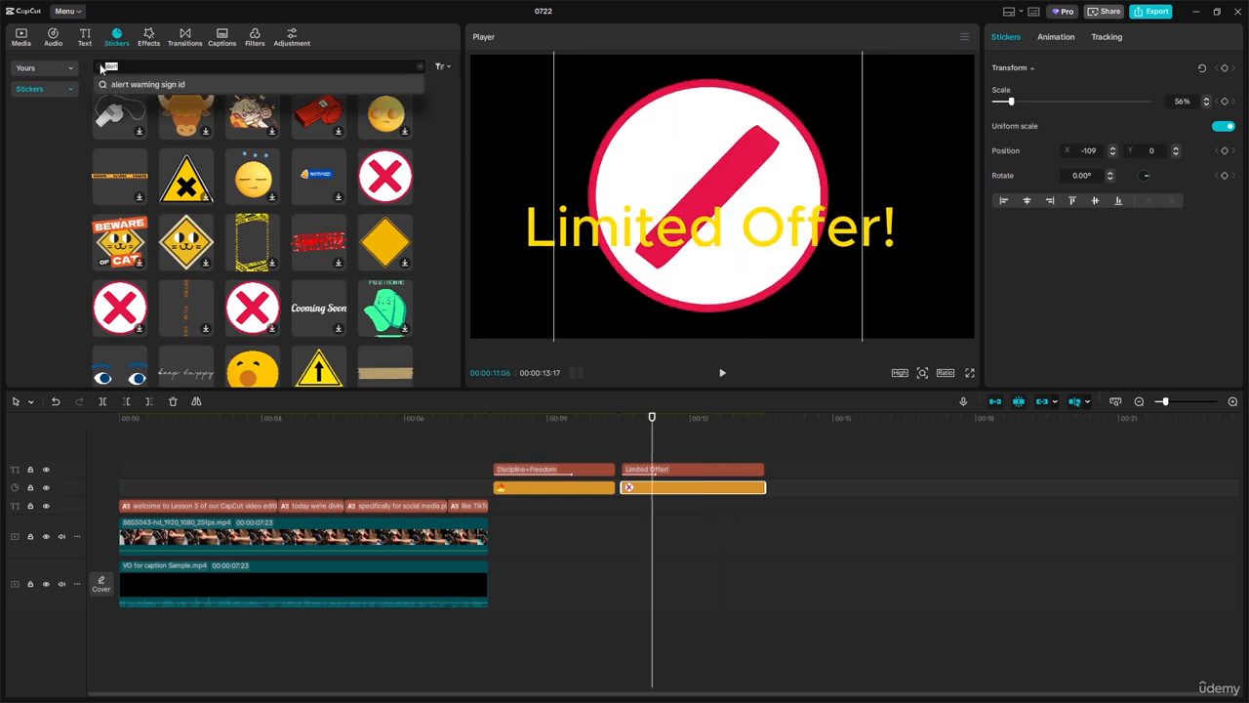
pyautogui.press('BackSpace')
pyautogui.write('emoj')
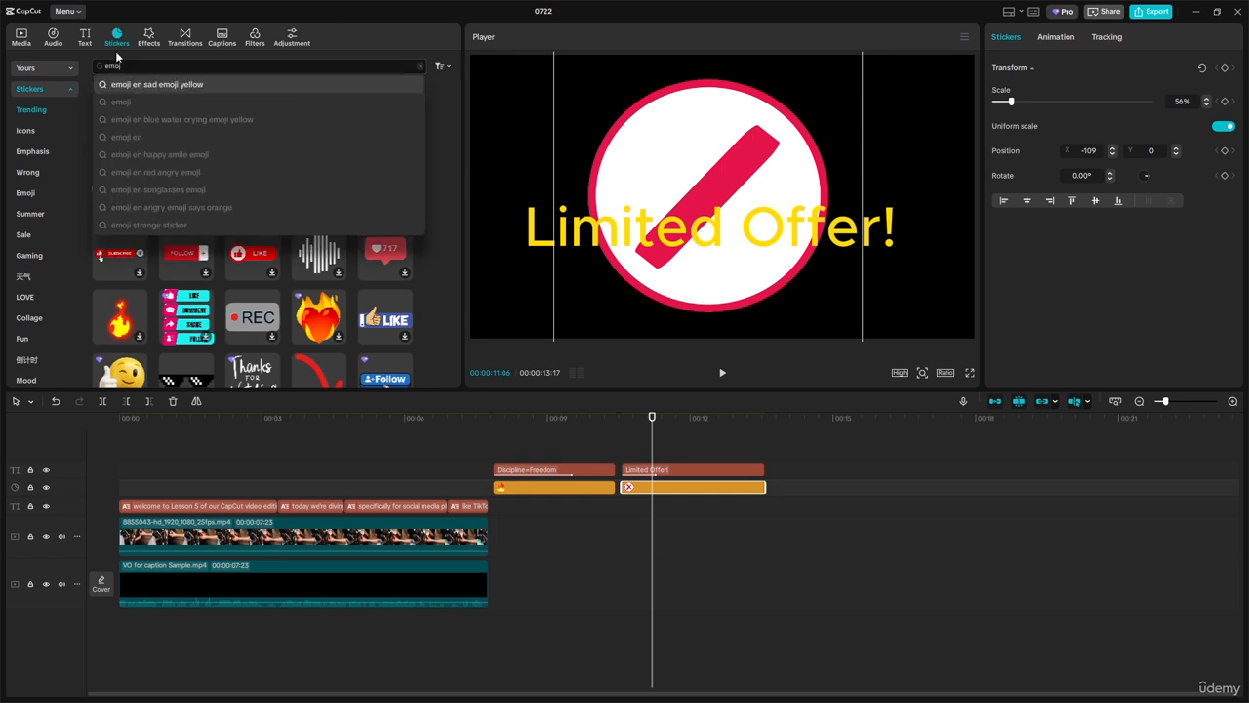
pyautogui.click(123, 107)
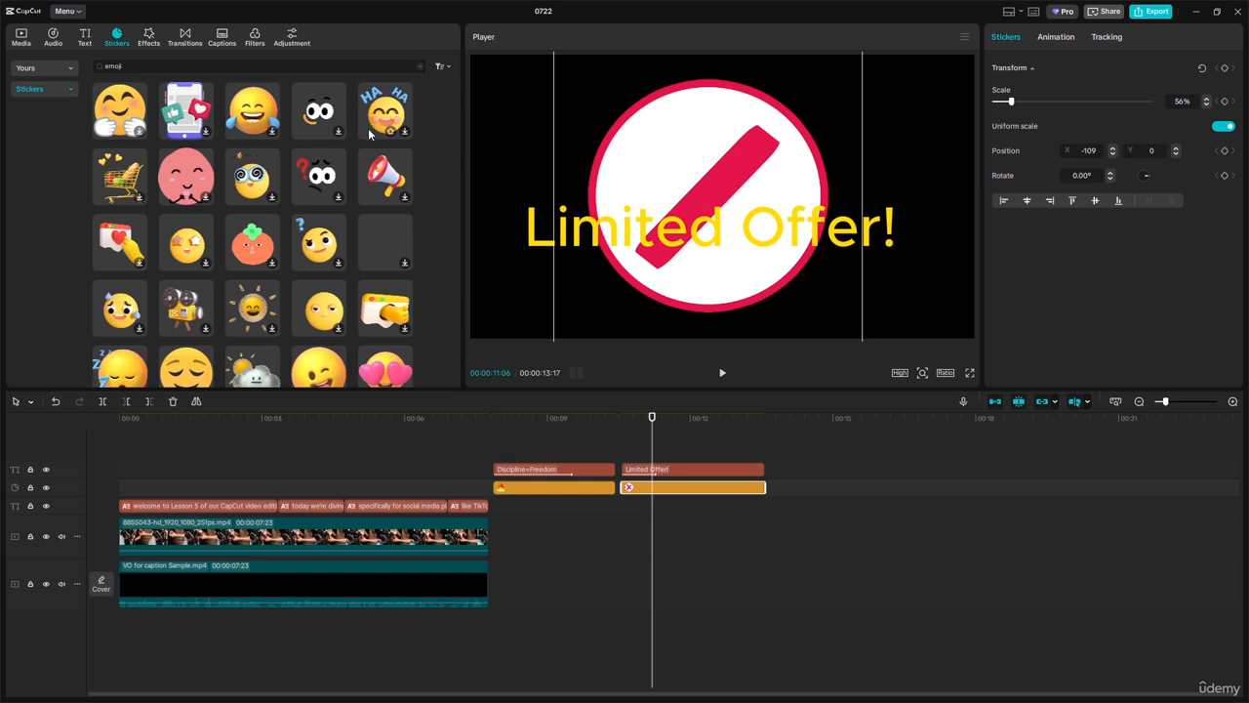
pyautogui.scroll(-1, 212, 212)
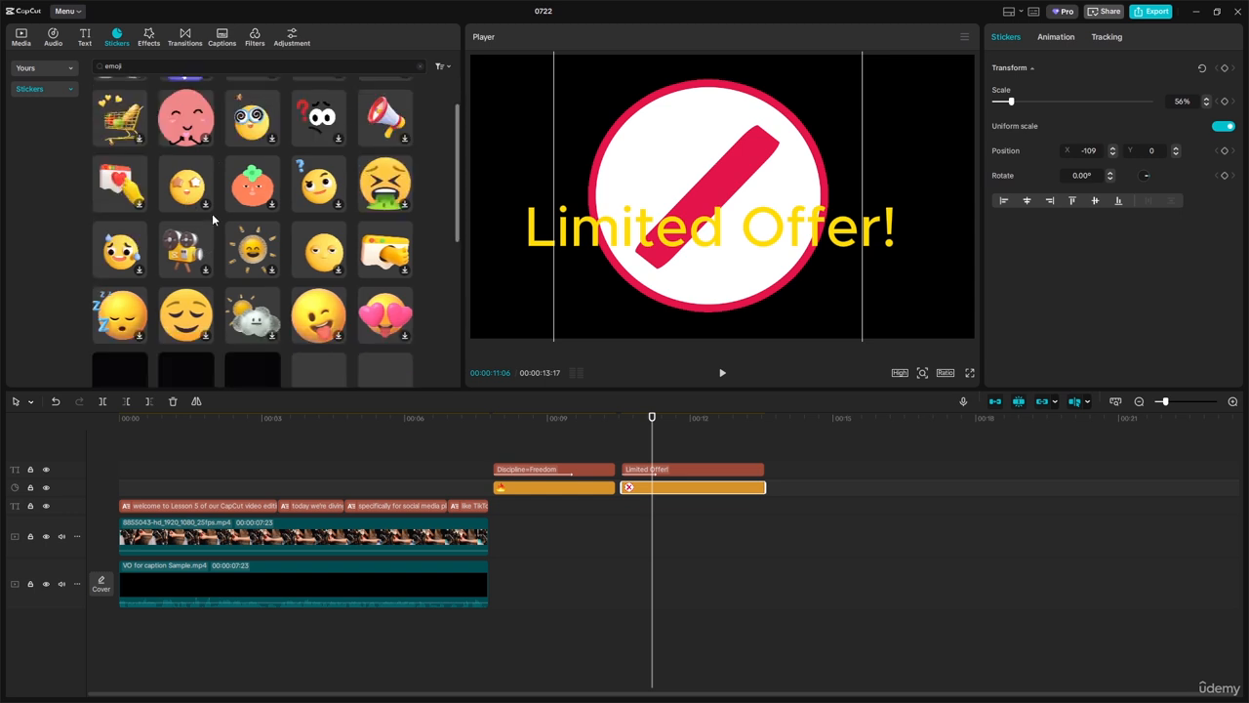
pyautogui.scroll(1, 130, 256)
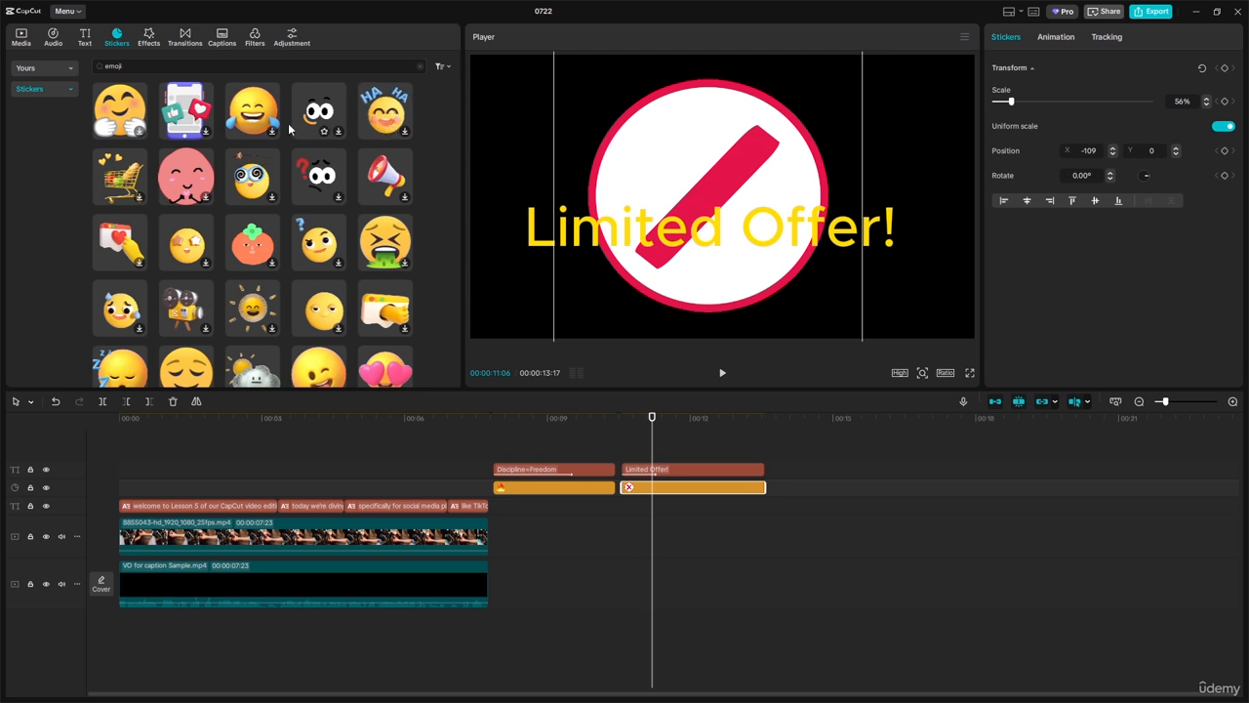
pyautogui.click(133, 121)
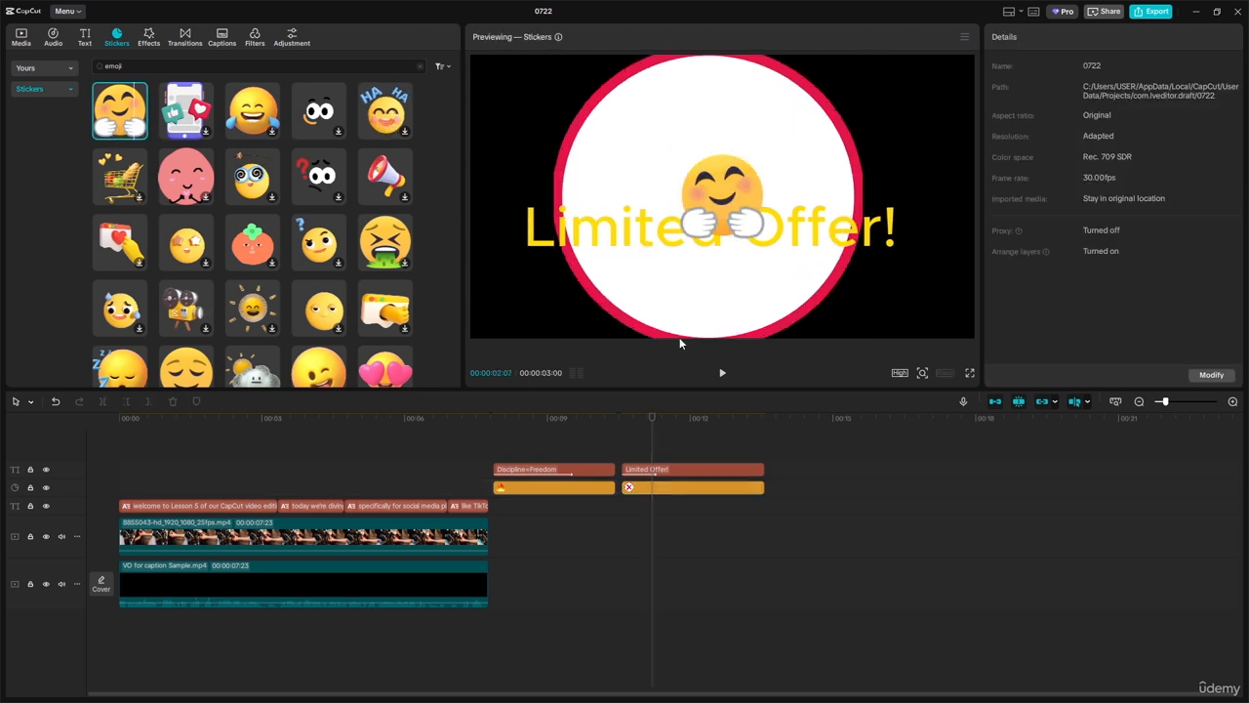
# Step: Add the hugging smiley sticker at 00:00:01:00 and move it to the frame's upper-left corner at X -1526, Y 739
pyautogui.click(568, 420)
pyautogui.moveTo(441, 422); pyautogui.dragTo(167, 421)
pyautogui.click(140, 135)
pyautogui.click(138, 132)
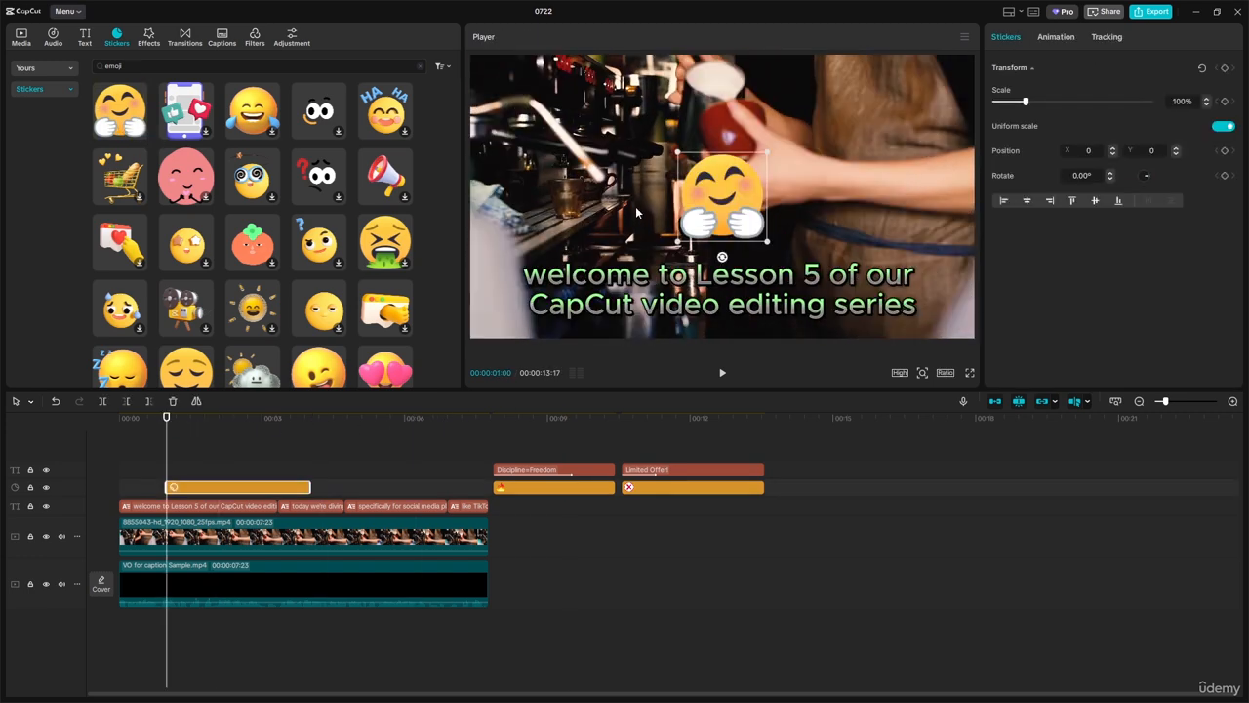
pyautogui.moveTo(785, 190); pyautogui.dragTo(546, 102)
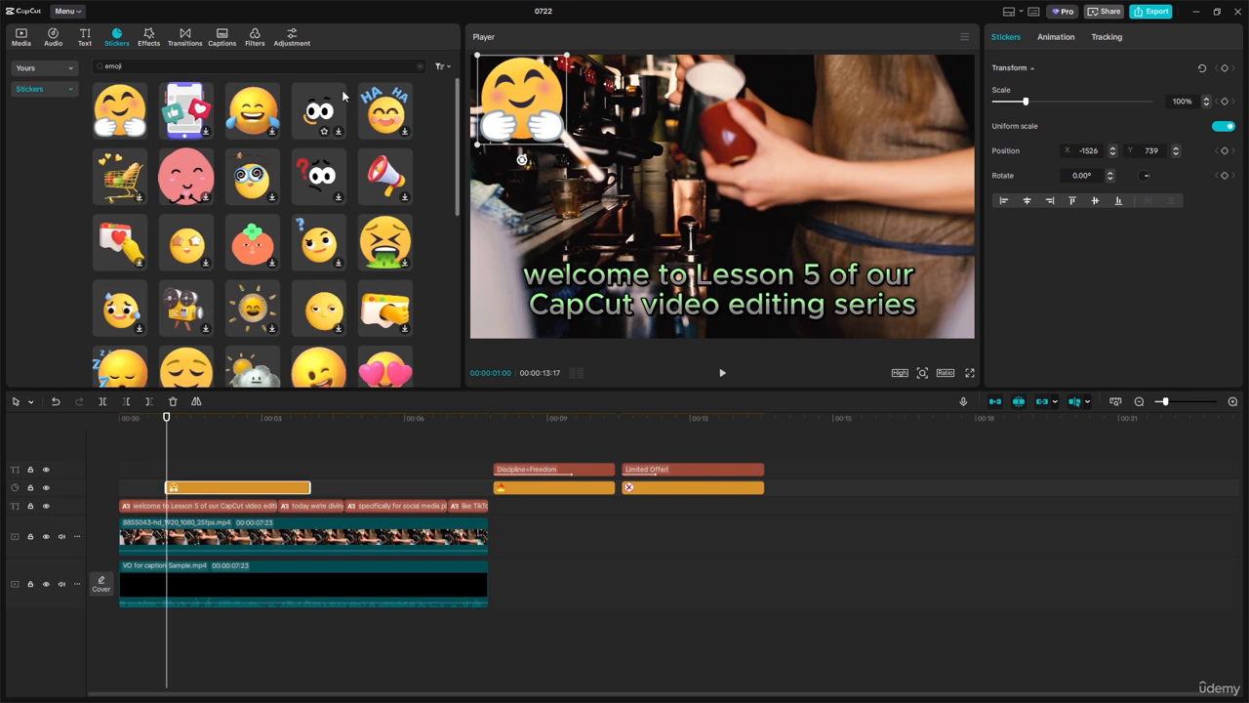
# Step: Search the sticker library for "meme" and preview the "Cupid Is Stupid" sticker
pyautogui.click(101, 65)
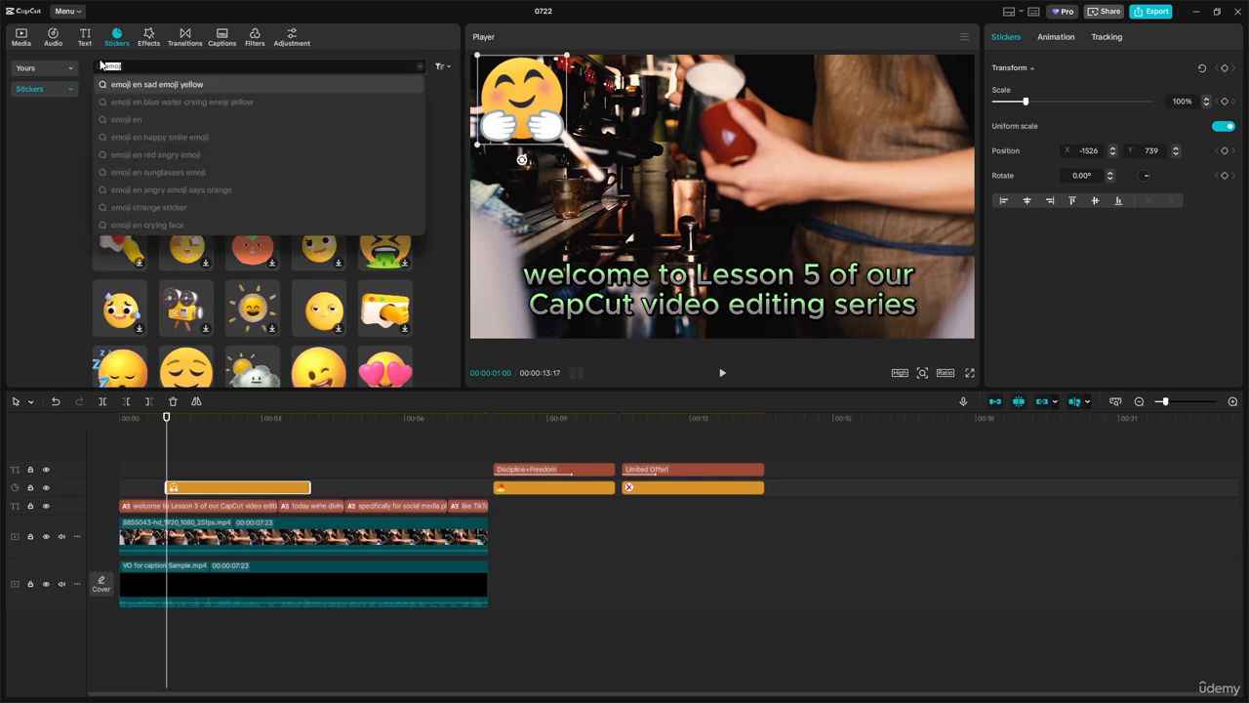
pyautogui.write('mem')
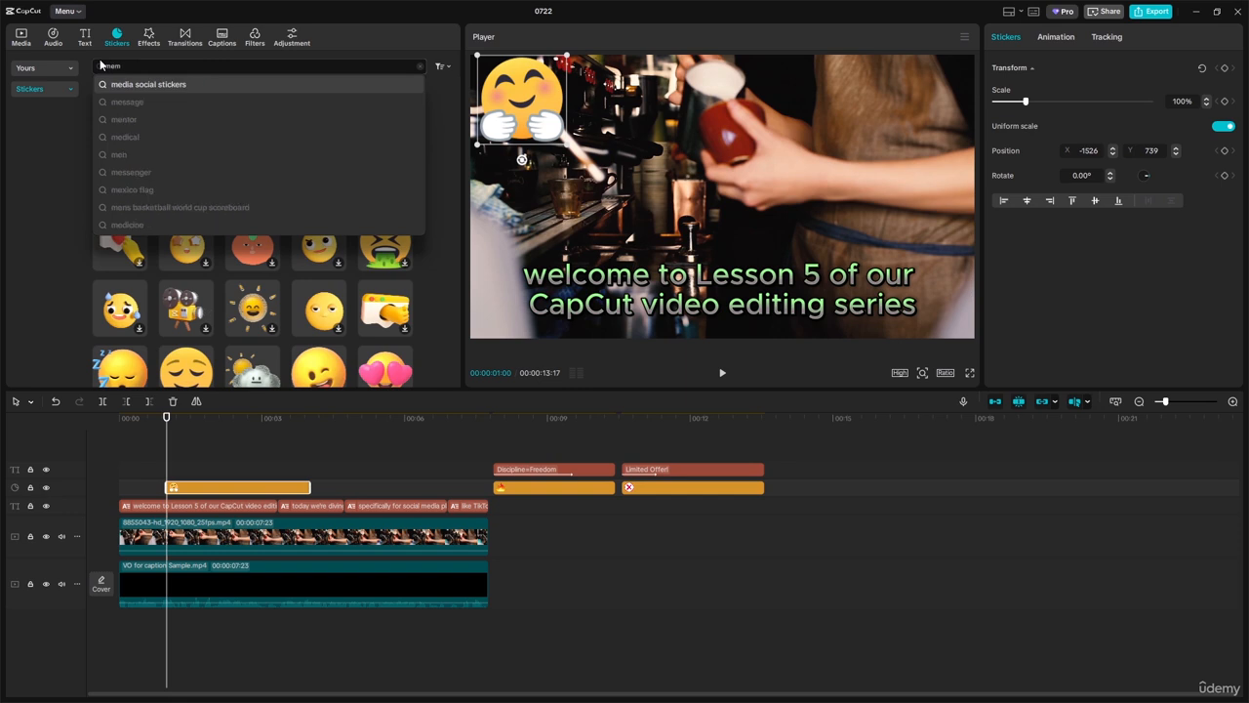
pyautogui.write('e')
pyautogui.press('Return')
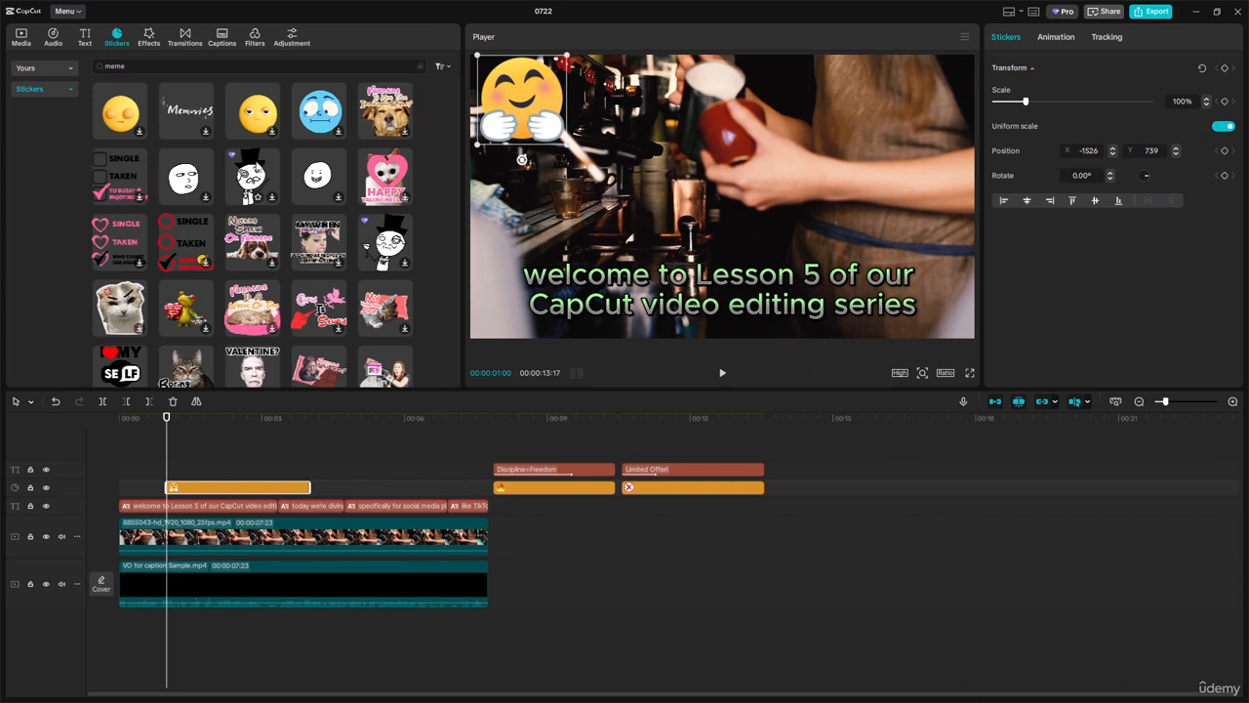
pyautogui.click(314, 308)
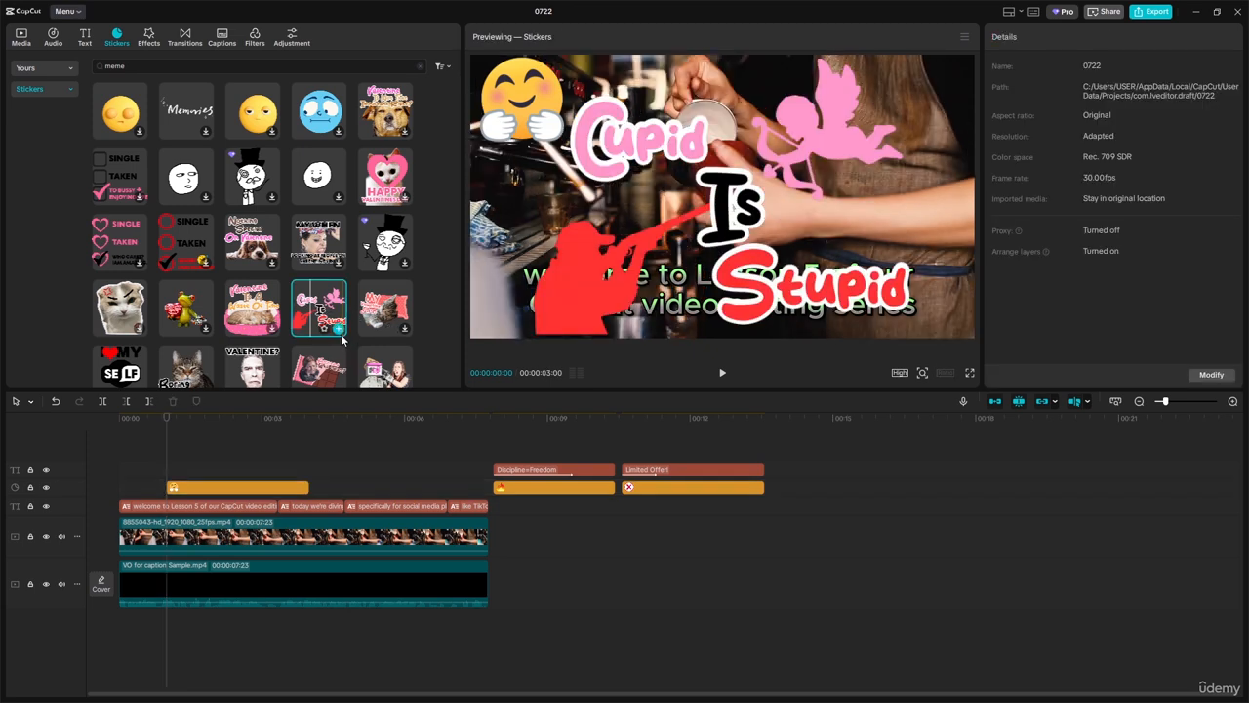
pyautogui.click(325, 308)
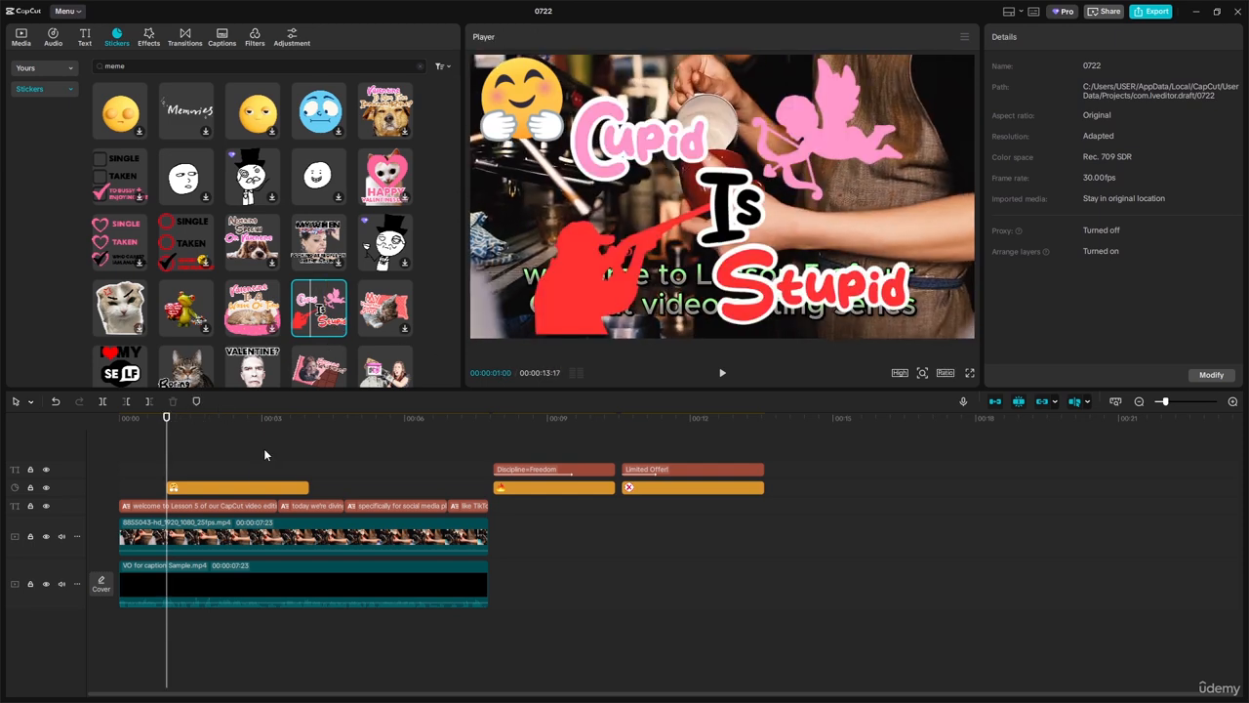
pyautogui.moveTo(261, 487); pyautogui.dragTo(671, 505)
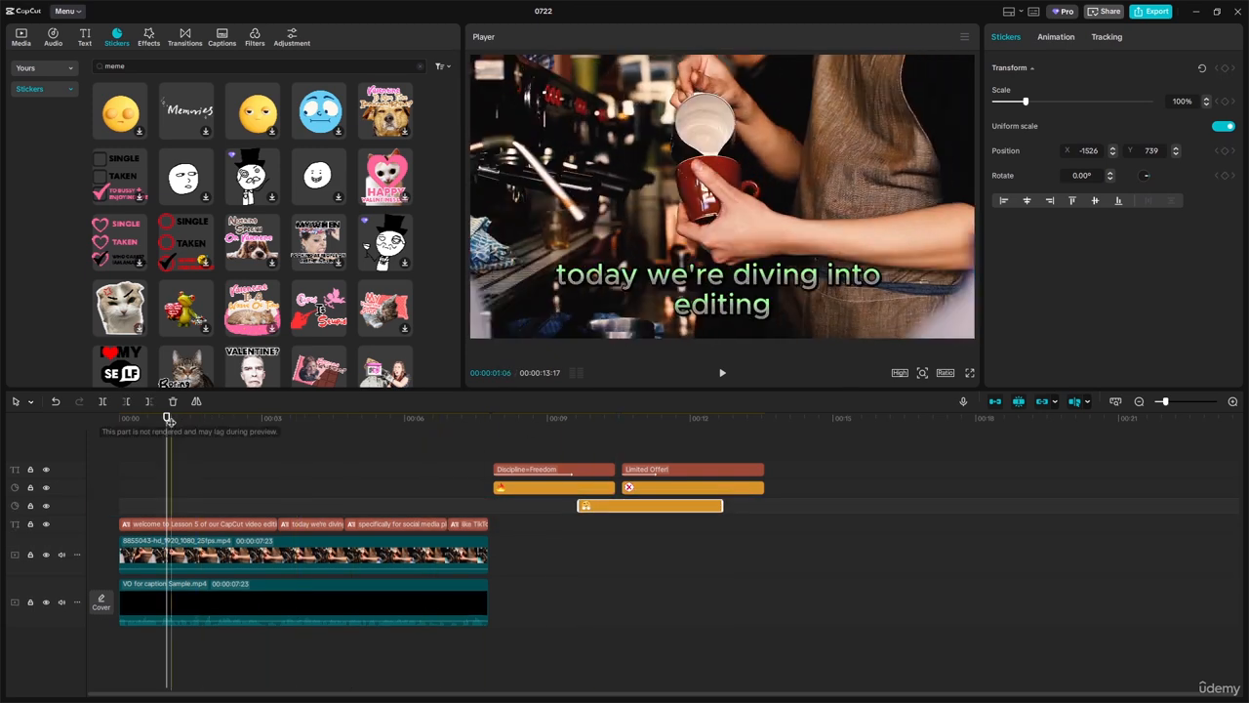
pyautogui.moveTo(167, 417); pyautogui.dragTo(578, 418)
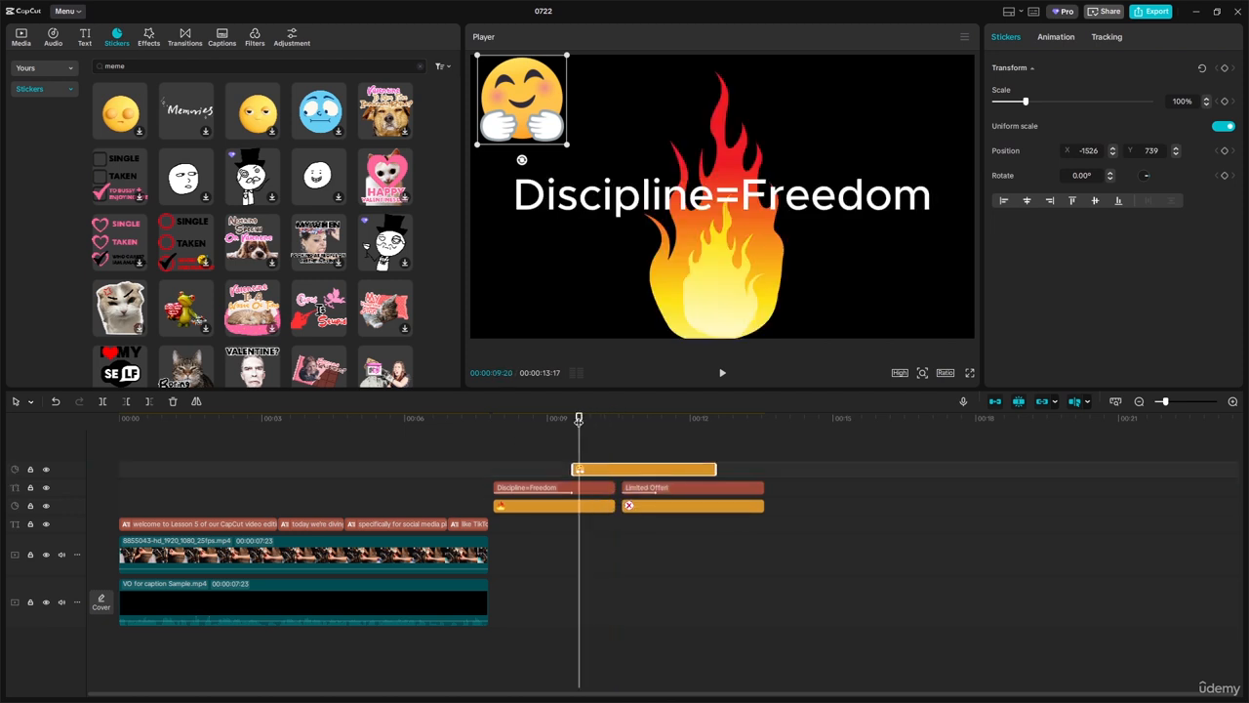
pyautogui.hotkey('ctrl', 'z')
pyautogui.hotkey('ctrl', 'z')
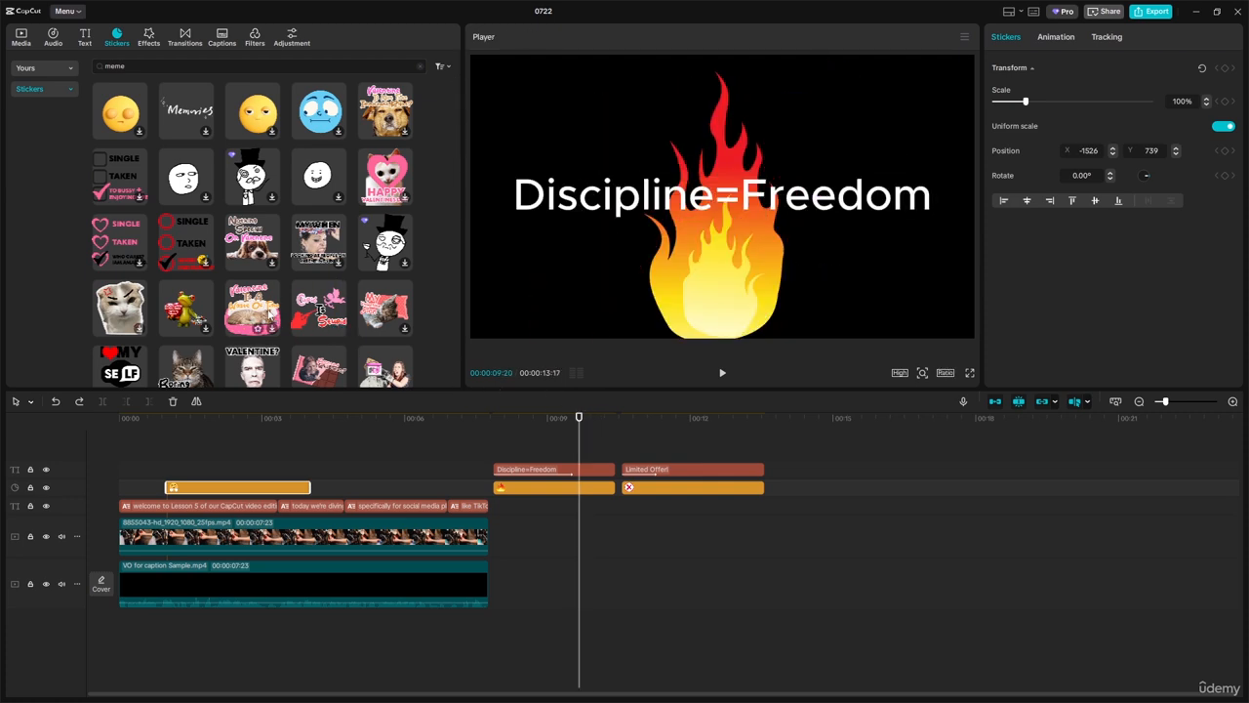
# Step: Add the "Cupid Is Stupid" sticker on a track beneath the flame and cross stickers, overlapping both titles, and play it back from 00:00:08:17
pyautogui.click(338, 328)
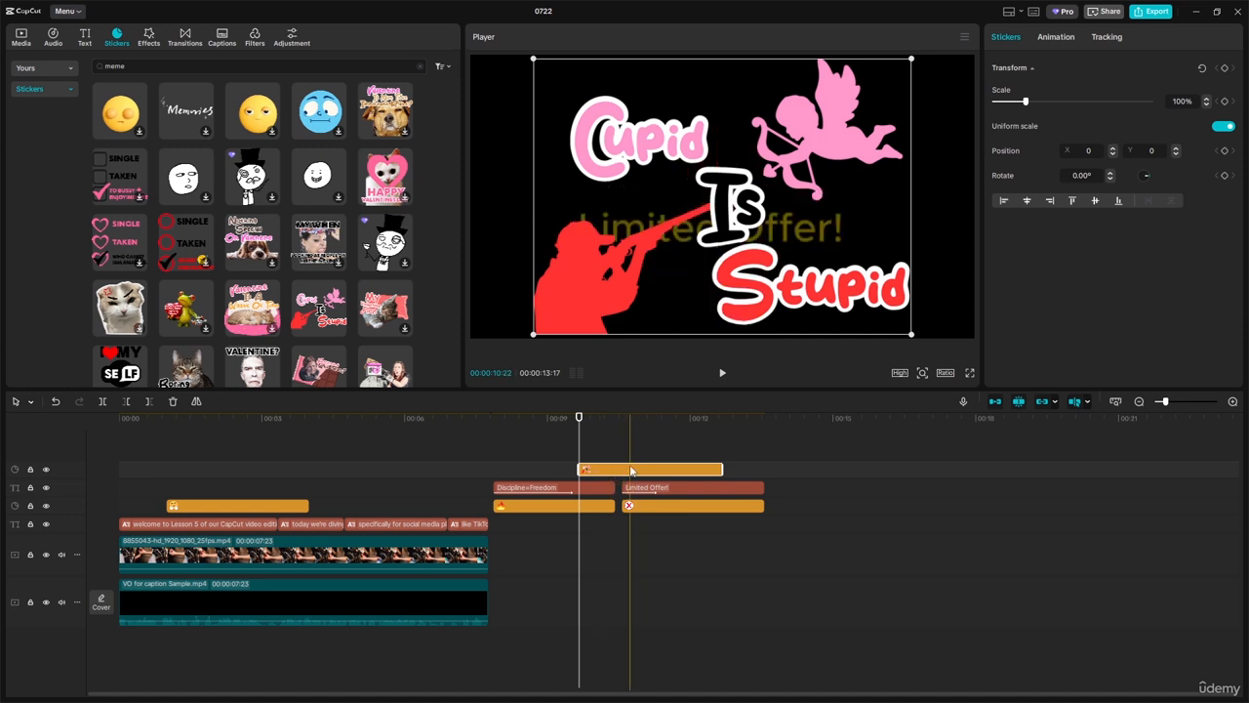
pyautogui.moveTo(634, 473); pyautogui.dragTo(607, 517)
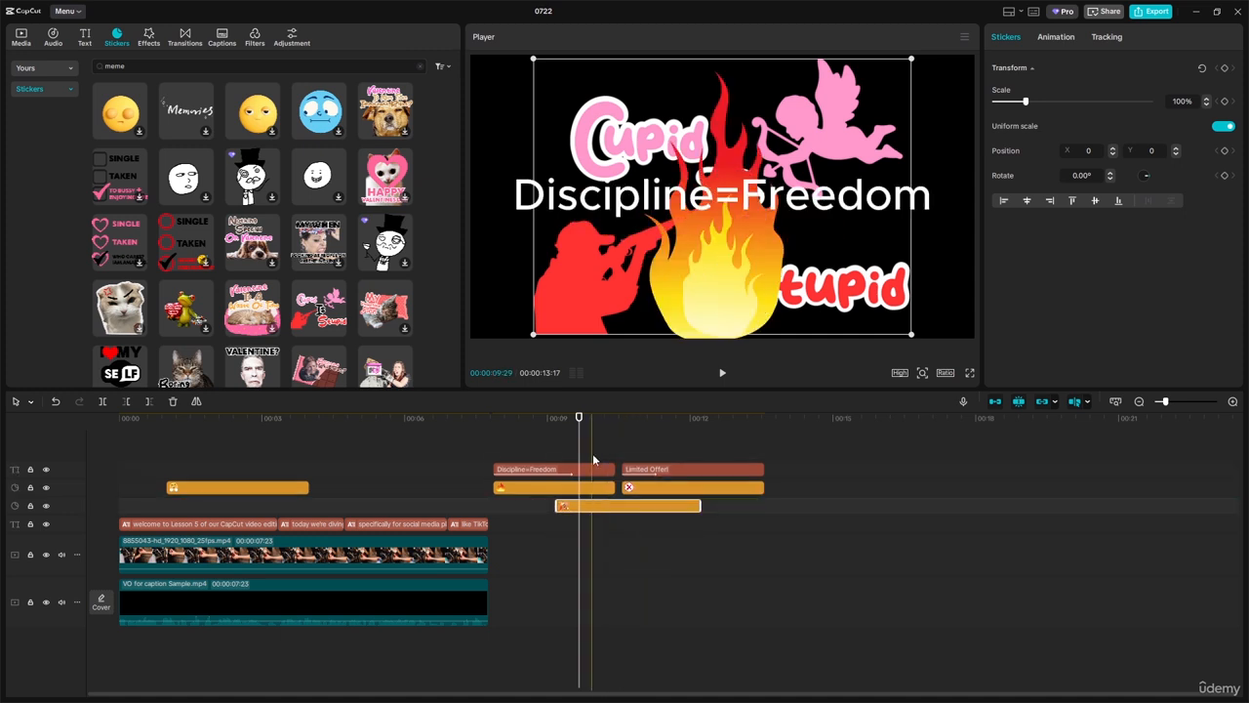
pyautogui.moveTo(580, 419); pyautogui.dragTo(527, 421)
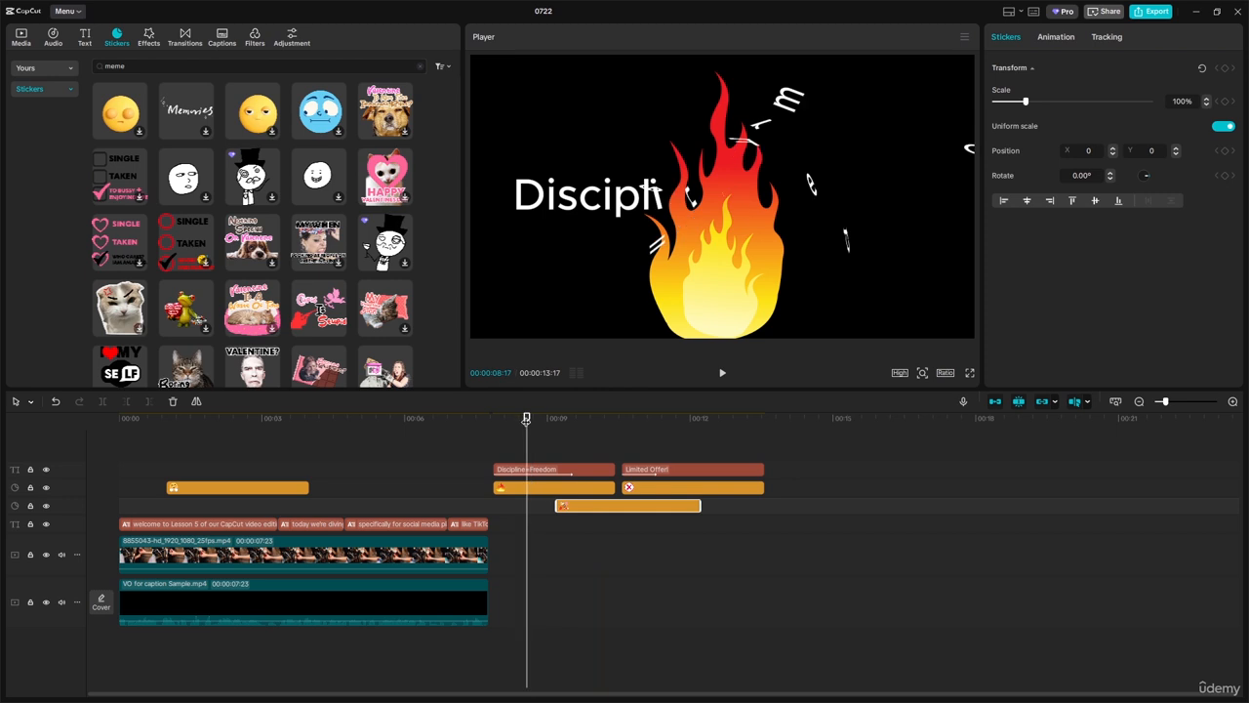
pyautogui.press('space')
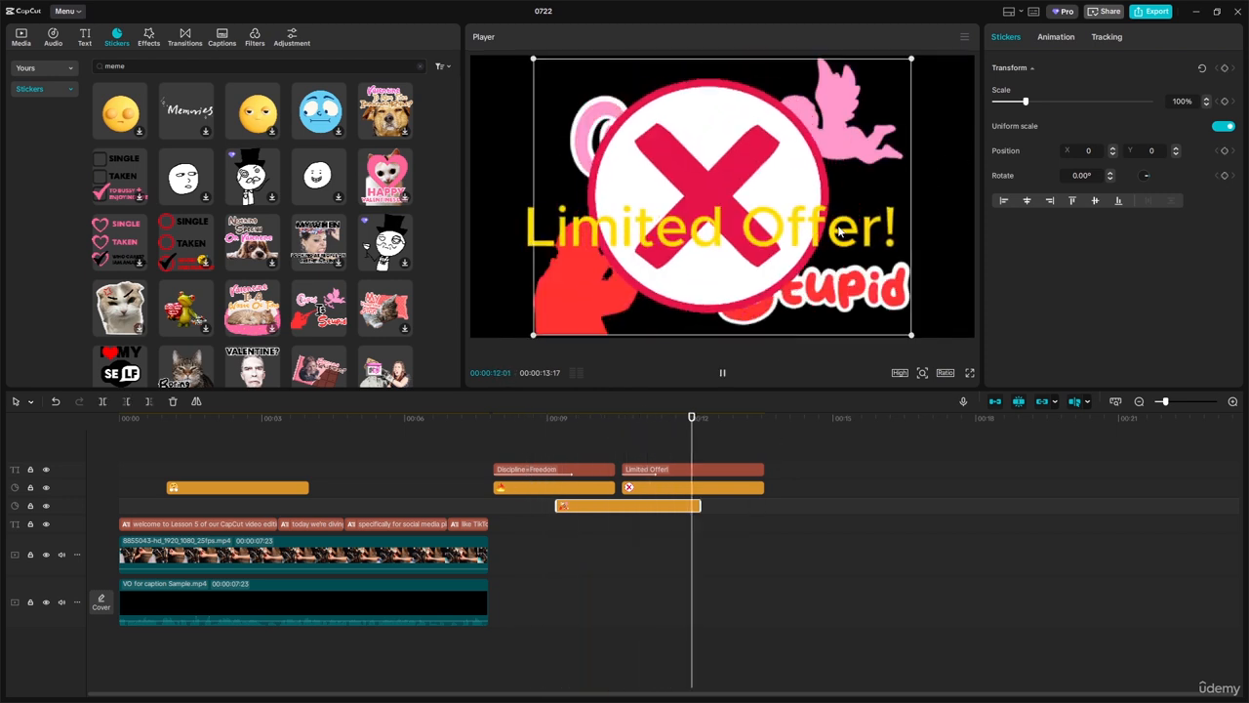
pyautogui.press('space')
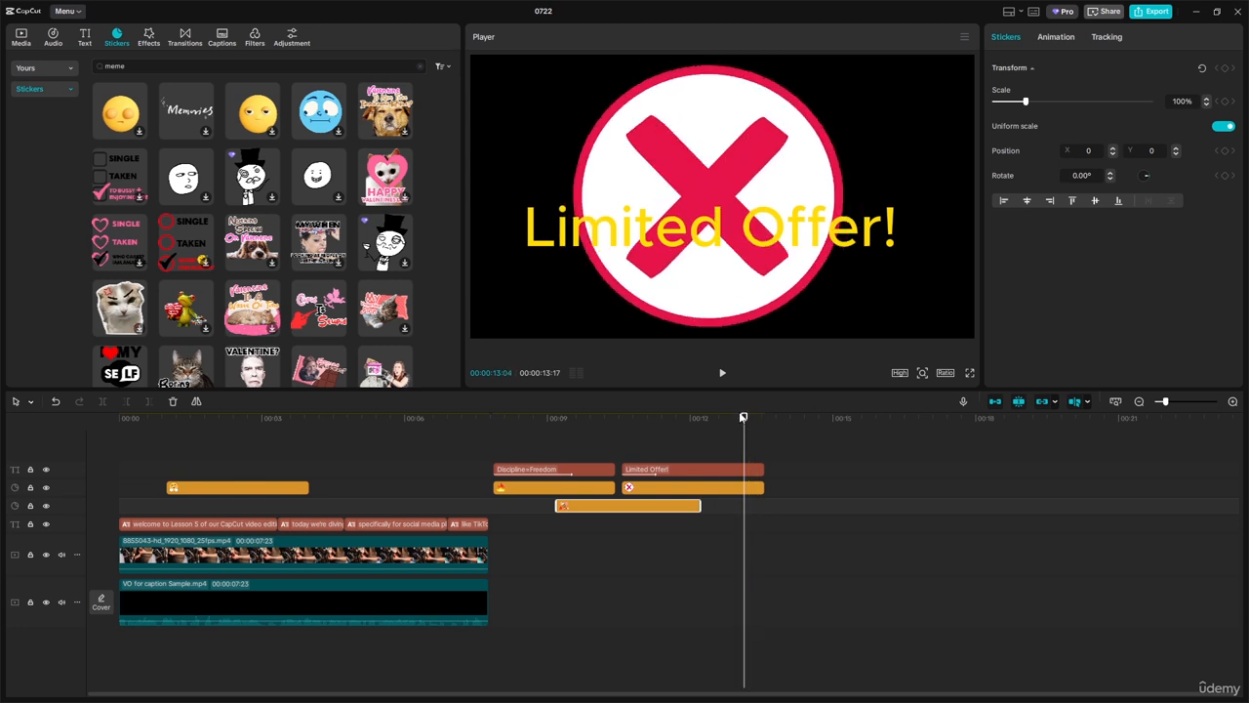
# Step: Find the "OH MY GODS" dog sticker among the meme stickers and add it at 00:00:04:14
pyautogui.scroll(-3, 386, 268)
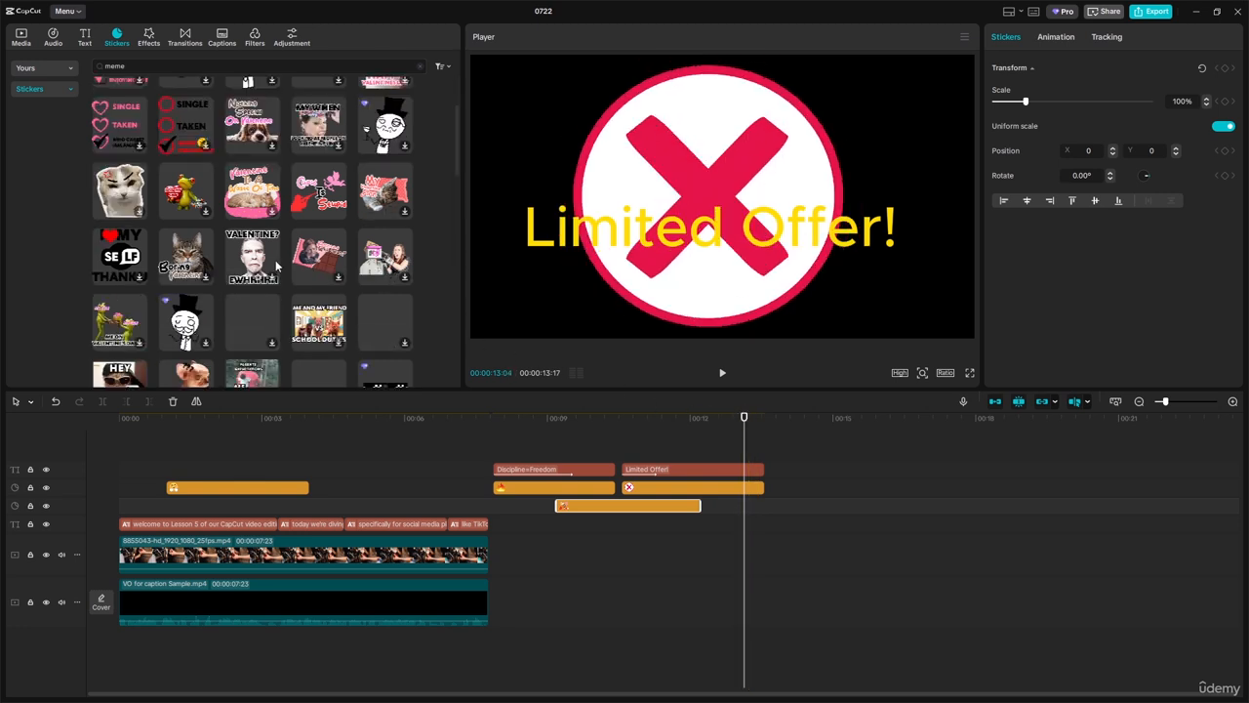
pyautogui.scroll(-3, 167, 264)
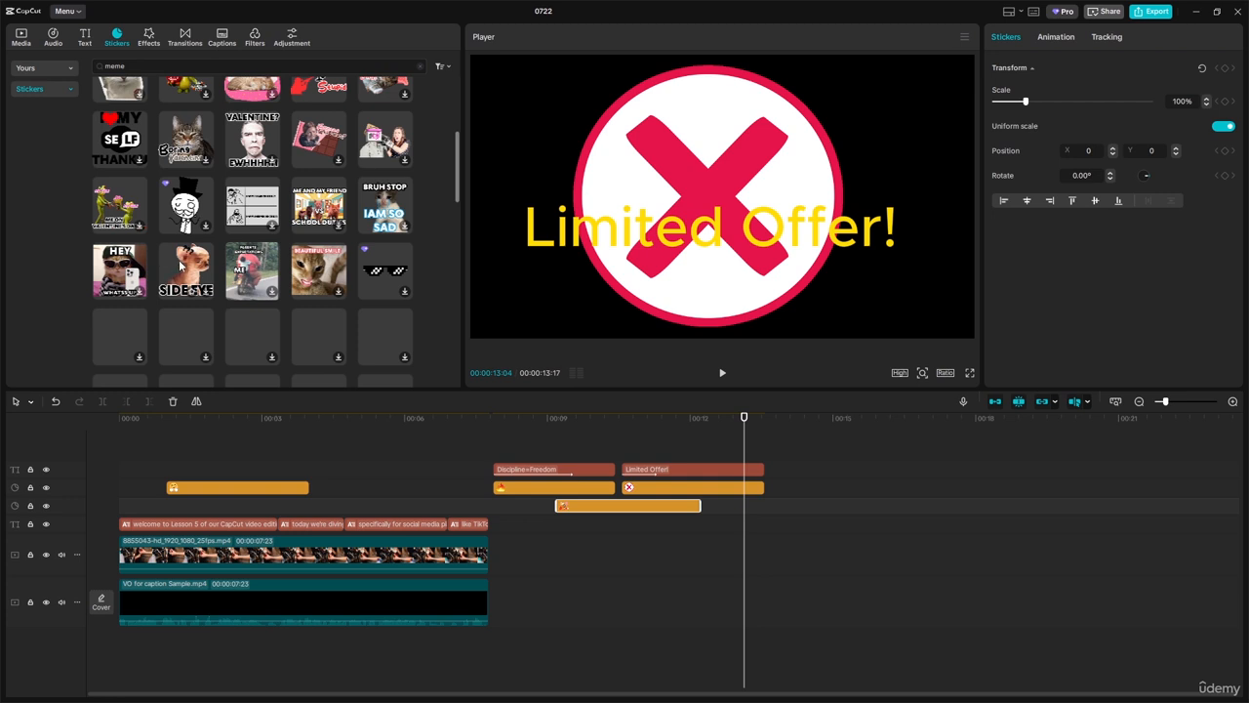
pyautogui.scroll(-2, 185, 261)
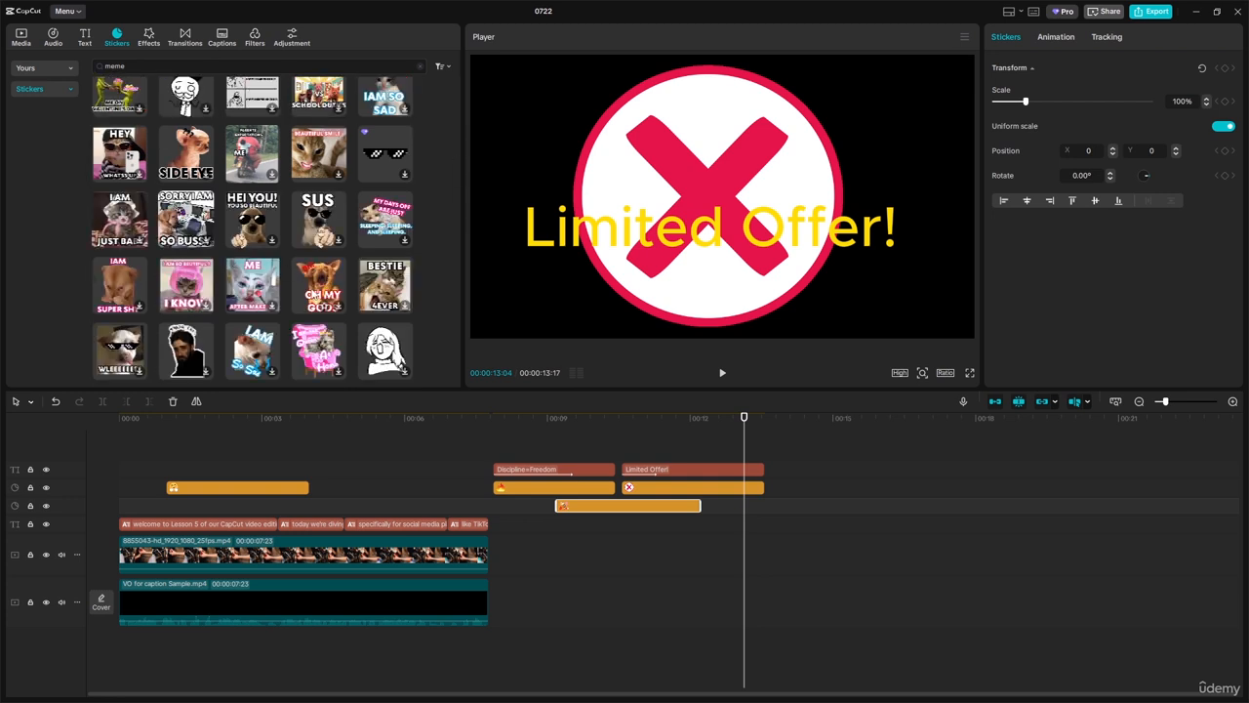
pyautogui.click(330, 279)
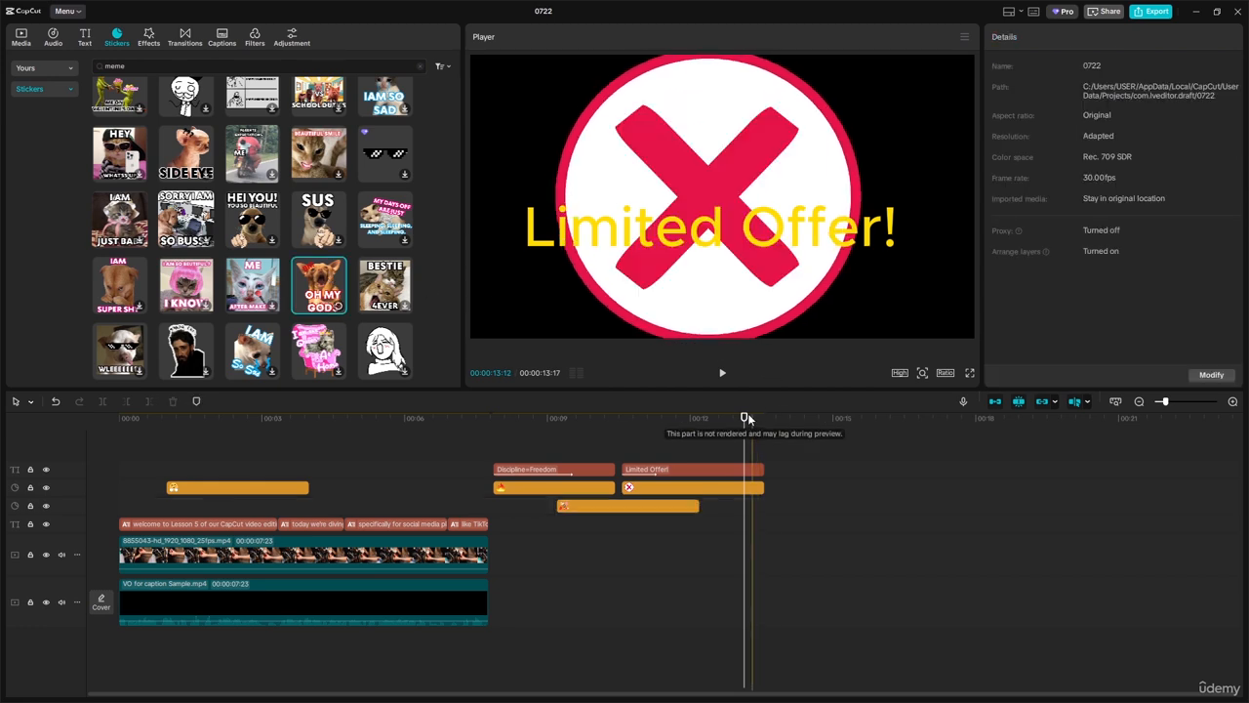
pyautogui.moveTo(743, 418); pyautogui.dragTo(332, 465)
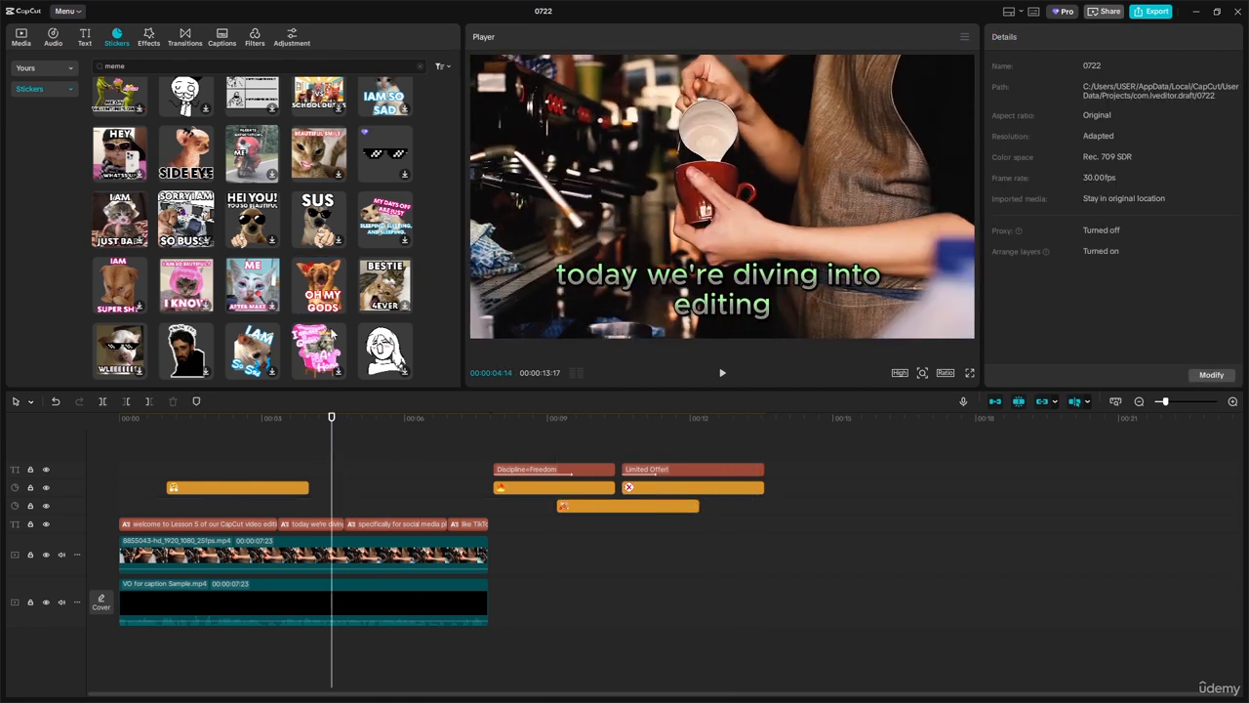
pyautogui.click(338, 307)
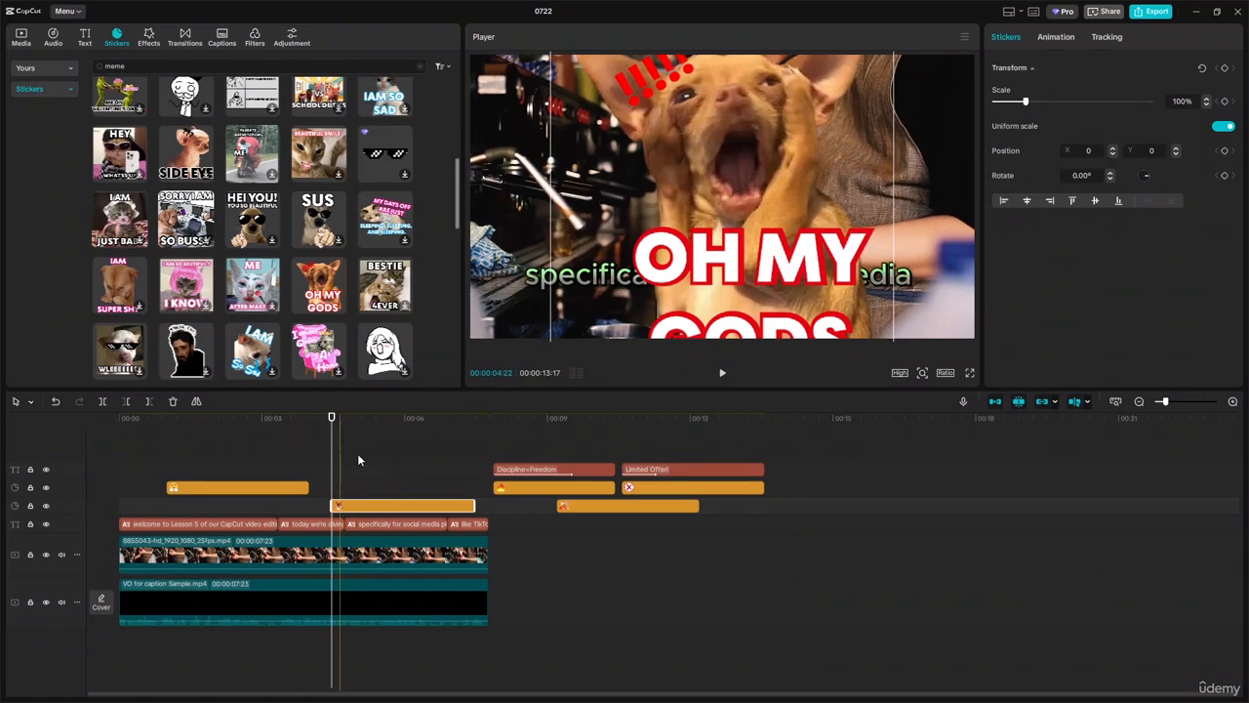
# Step: Shrink the "OH MY GODS" sticker to 17%, place it in the frame's upper-right corner at X 1640, Y 748, and play it back
pyautogui.moveTo(650, 196); pyautogui.dragTo(679, 102)
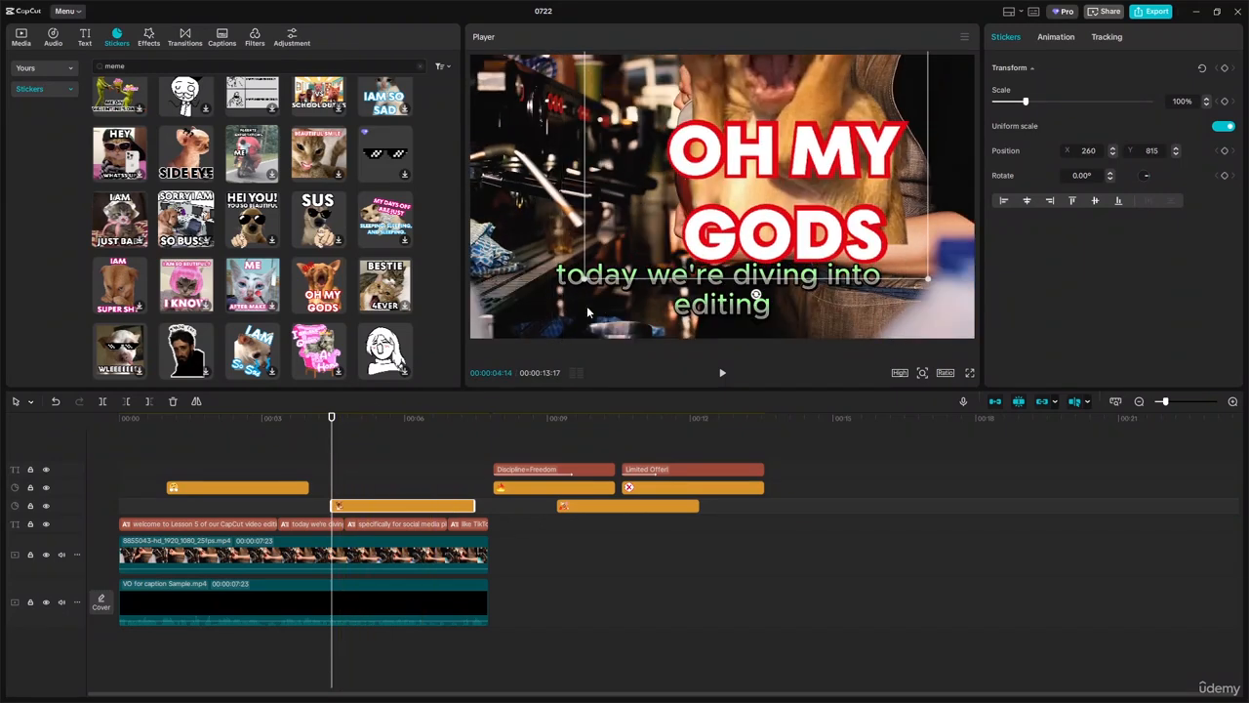
pyautogui.moveTo(585, 280); pyautogui.dragTo(957, 99)
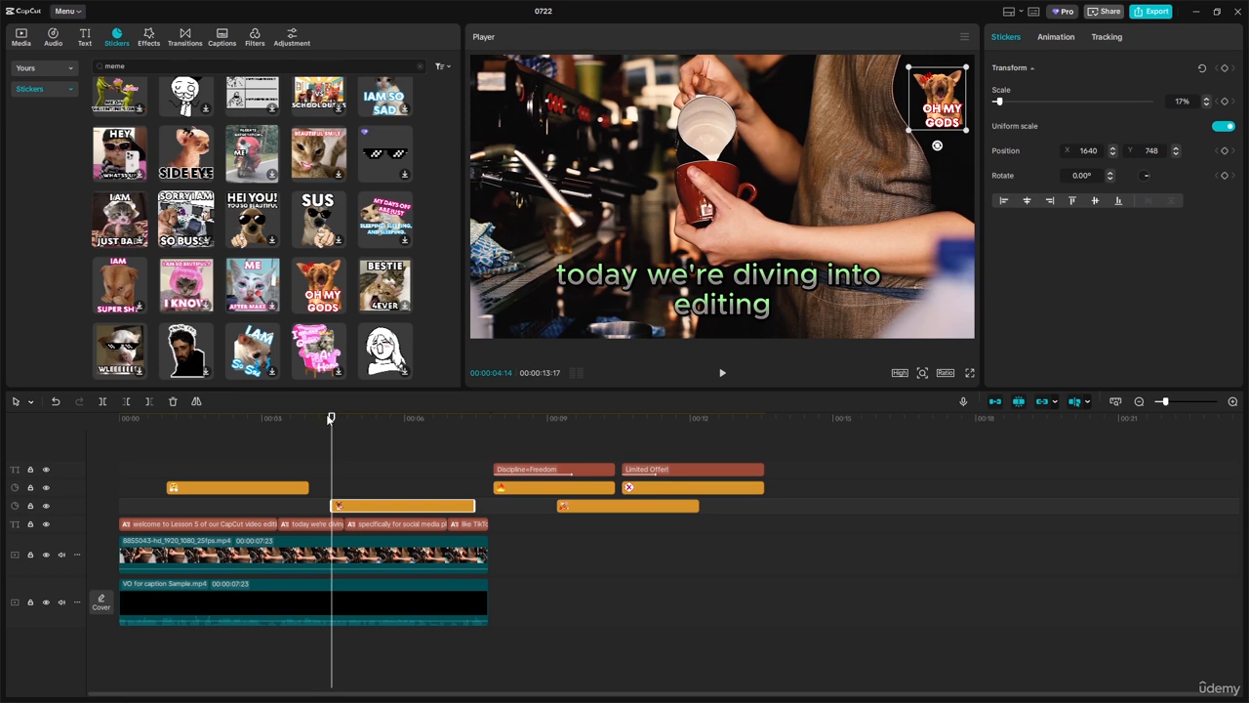
pyautogui.click(722, 372)
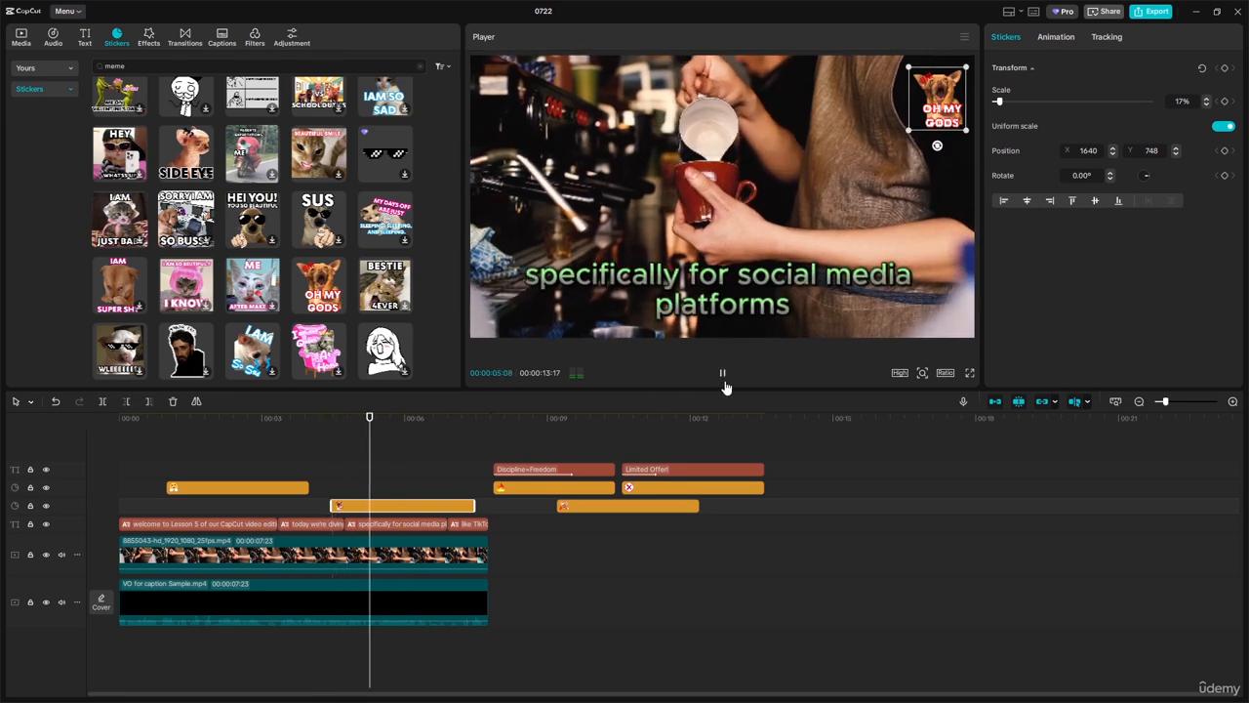
pyautogui.press('space')
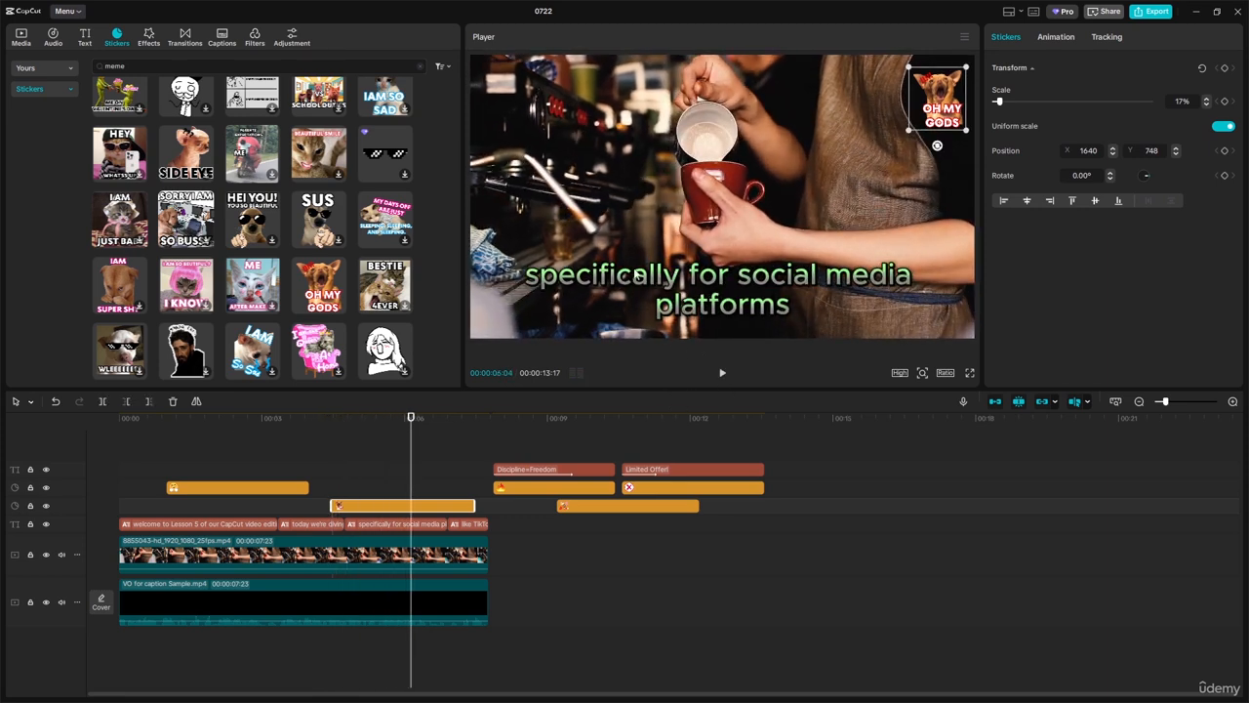